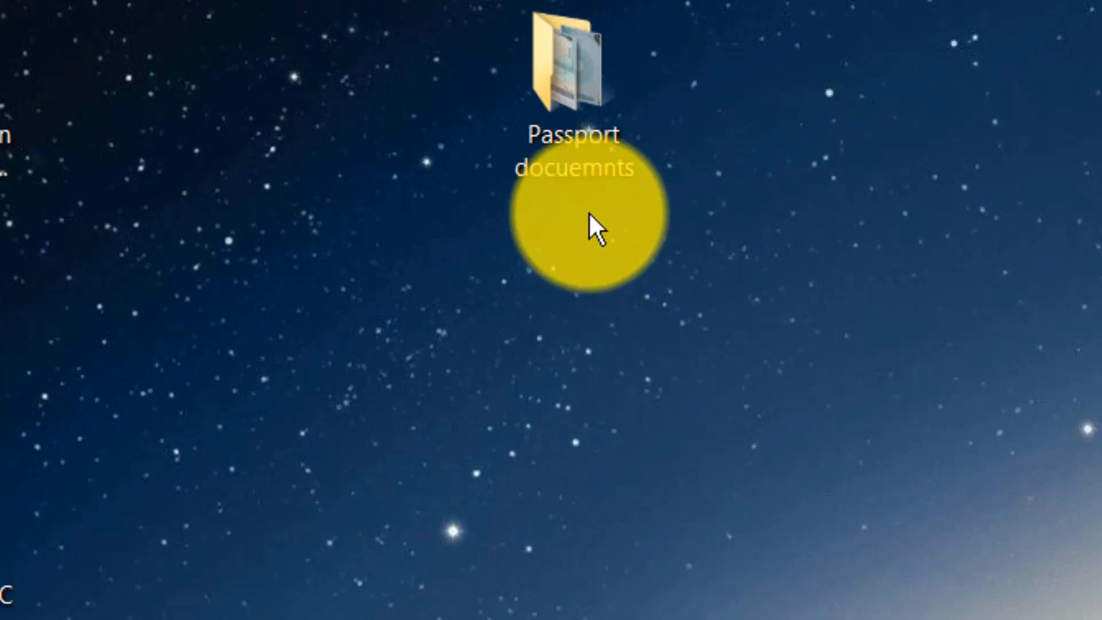
# - Open the Passport docuemnts folder and view 'Attestation form-Minor applicant.jpg'
pyautogui.click(574, 129)
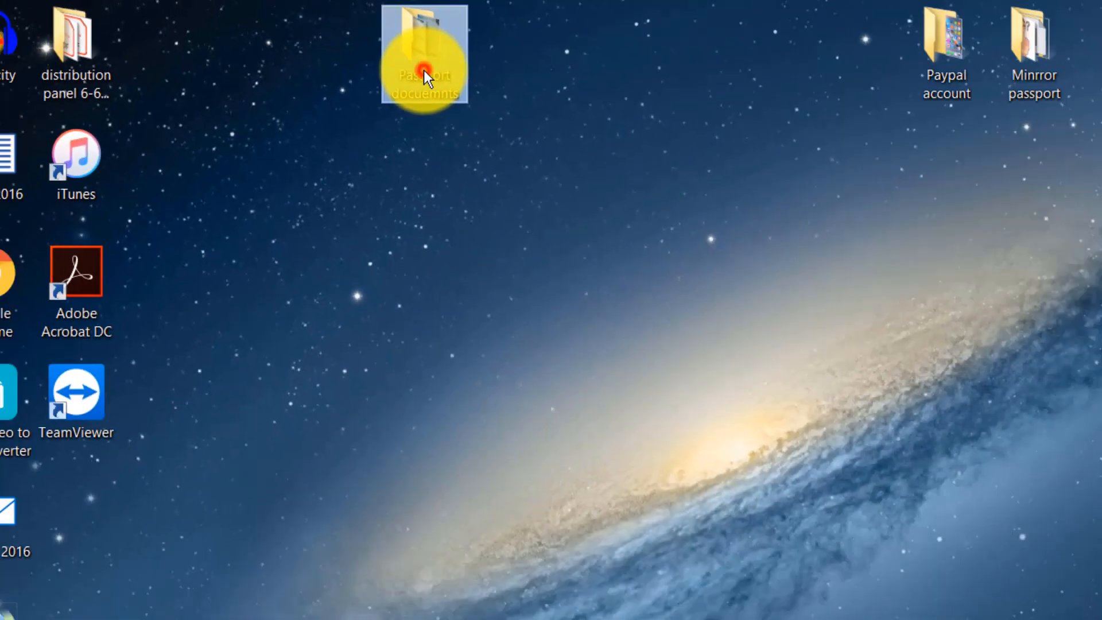
pyautogui.doubleClick(423, 70)
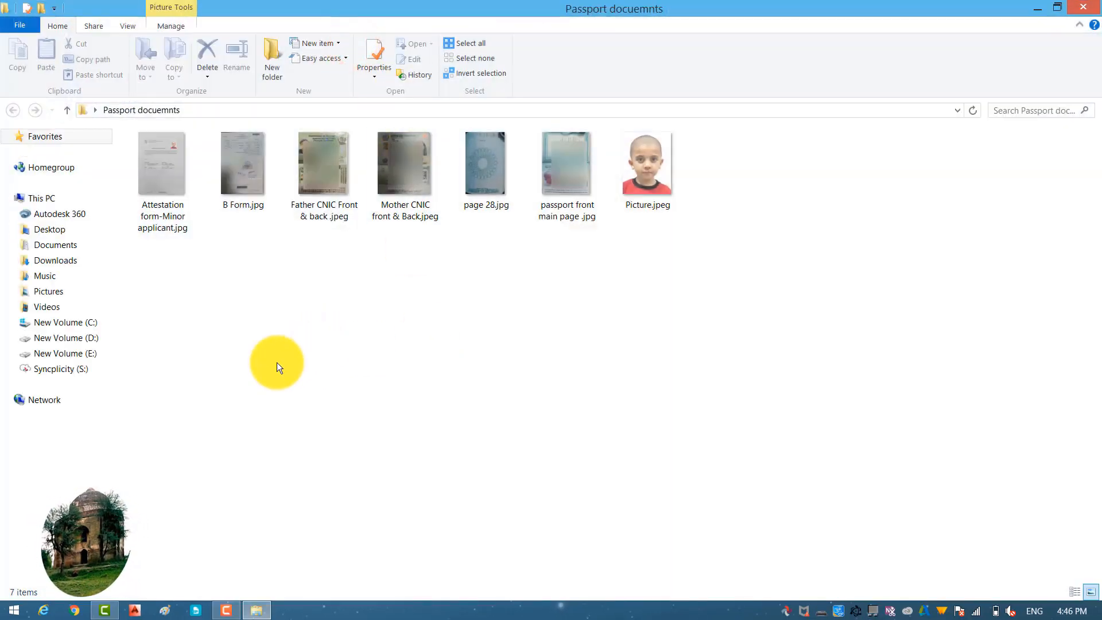
pyautogui.click(168, 227)
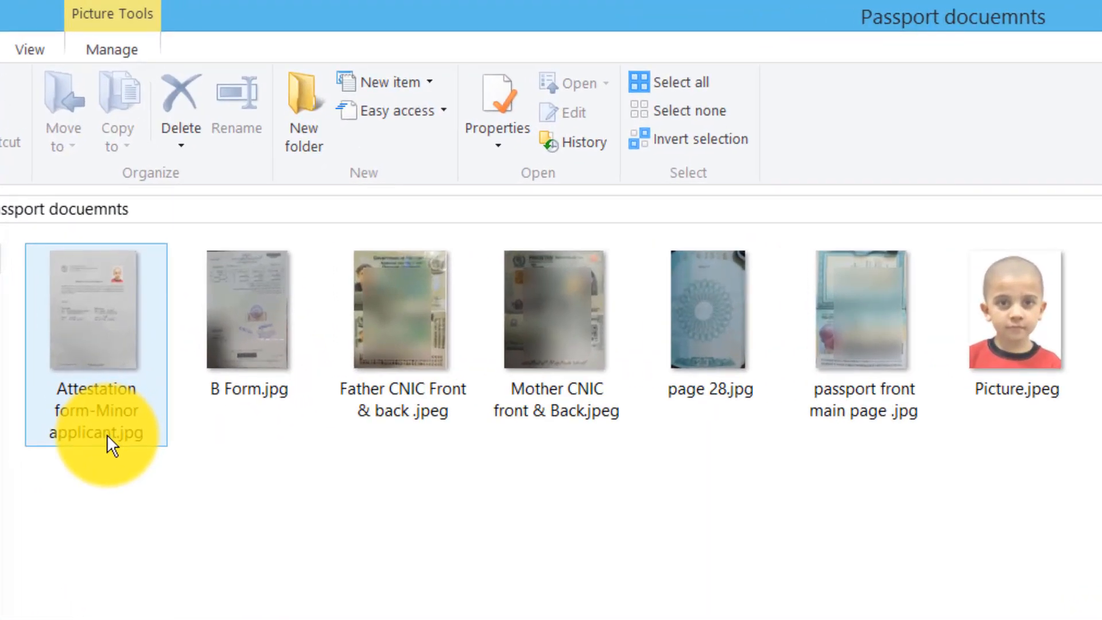
pyautogui.click(107, 443)
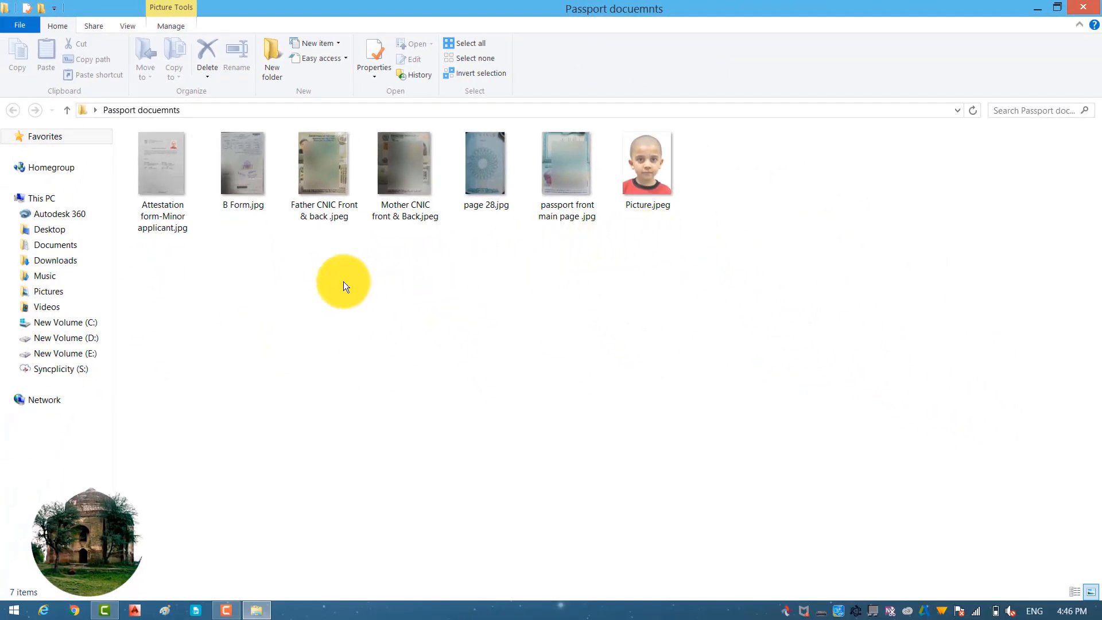
pyautogui.doubleClick(161, 232)
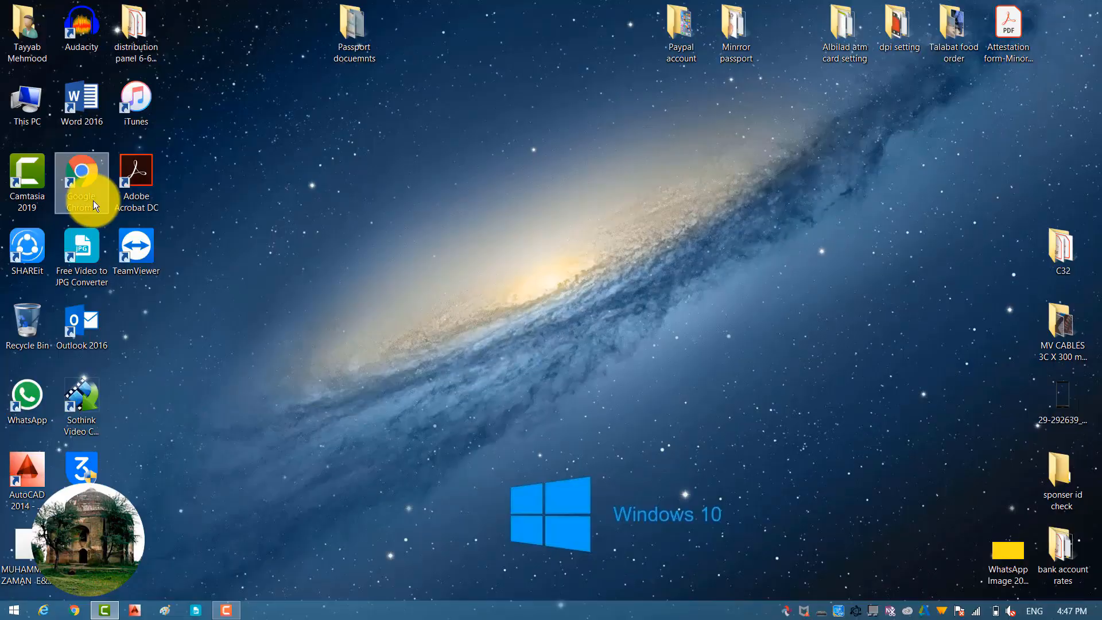
# - Launch Google Chrome from the desktop icon
pyautogui.doubleClick(93, 201)
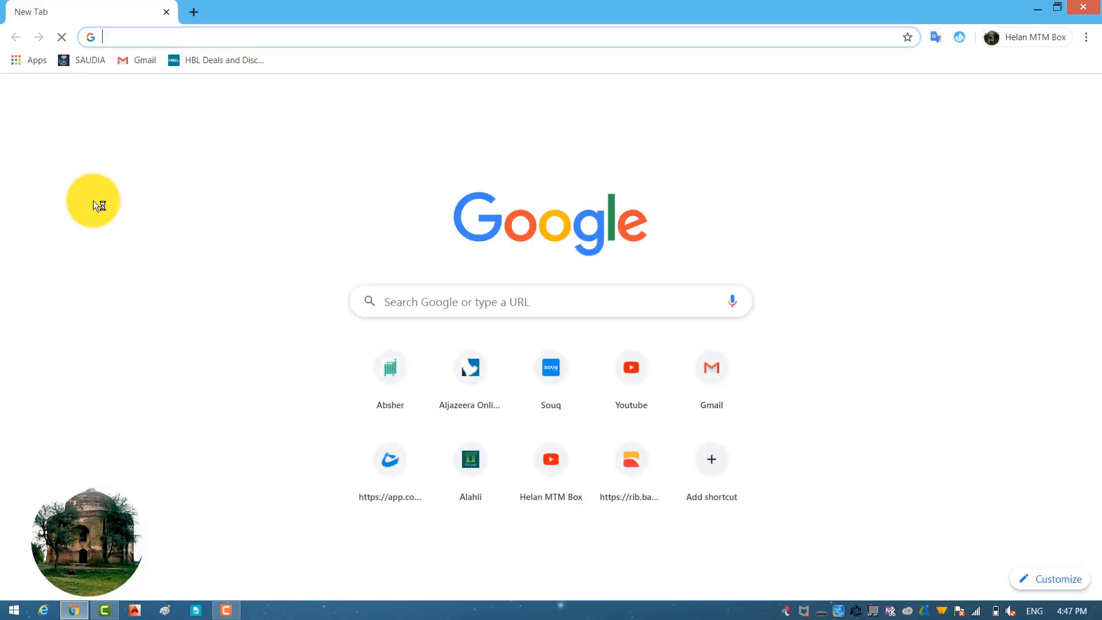
# - Load onlinemrp.dgip.gov.pk by typing 'onlinemrp.gov' and taking the suggested address
pyautogui.click(458, 300)
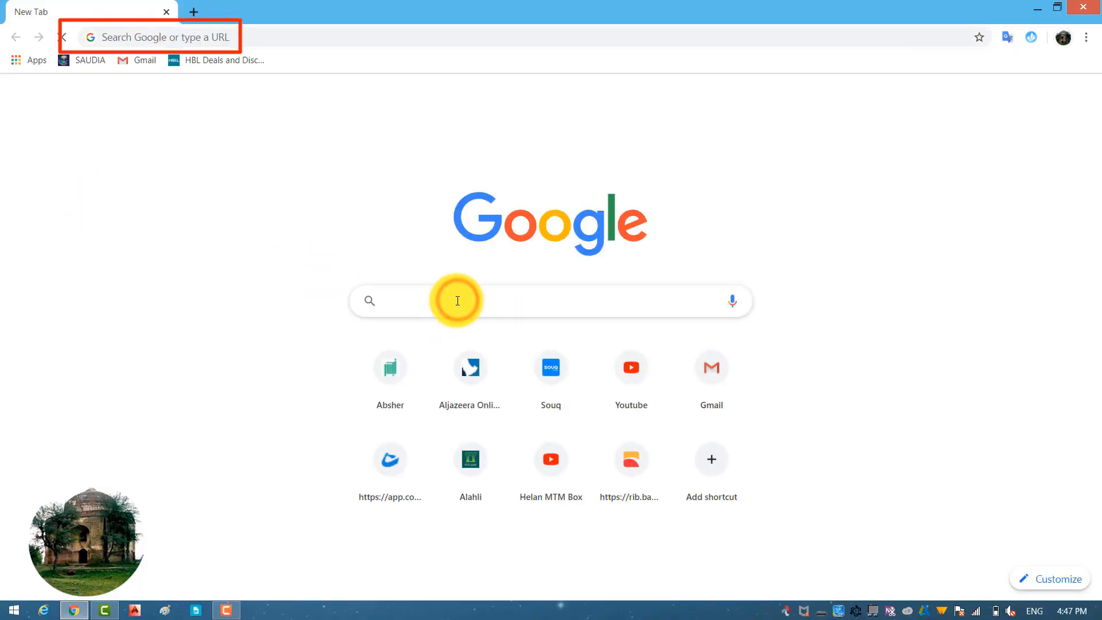
pyautogui.write('online')
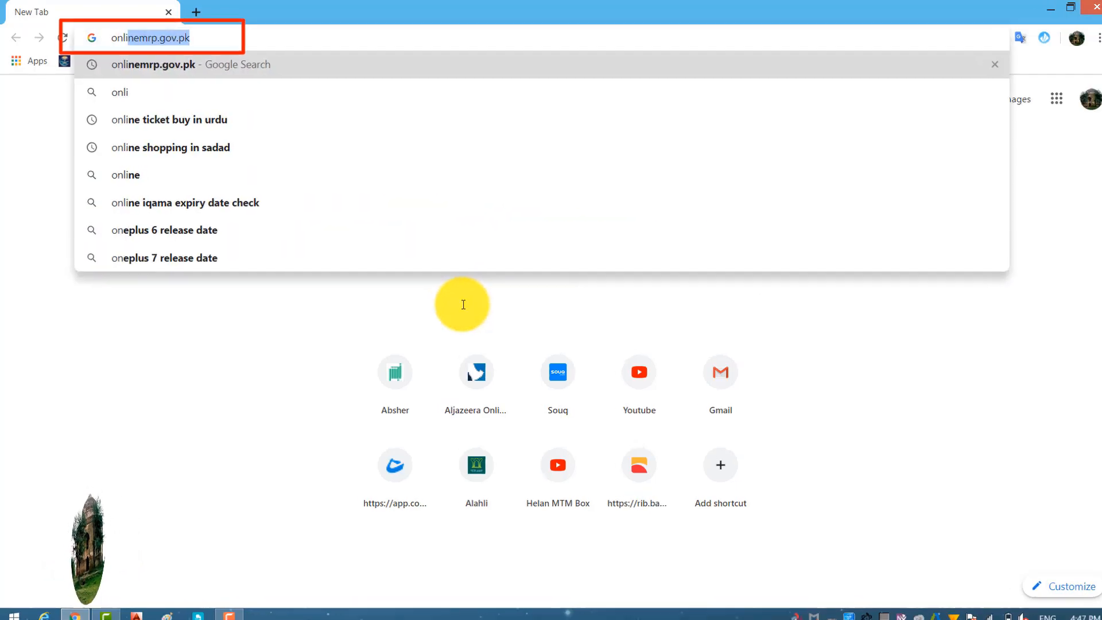
pyautogui.write('mrp')
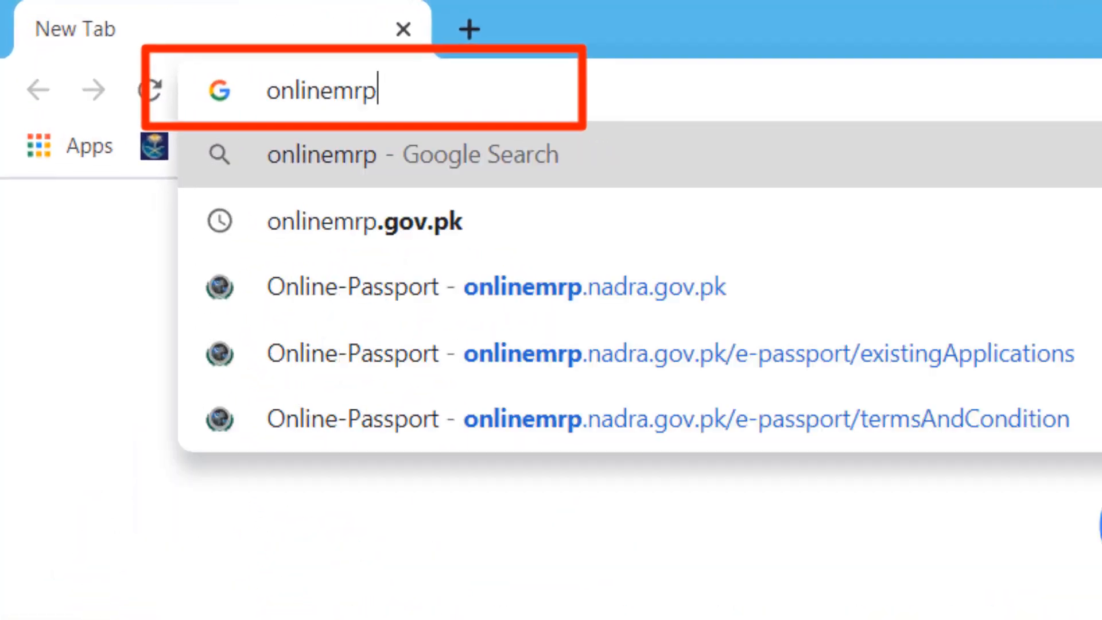
pyautogui.write('.gov')
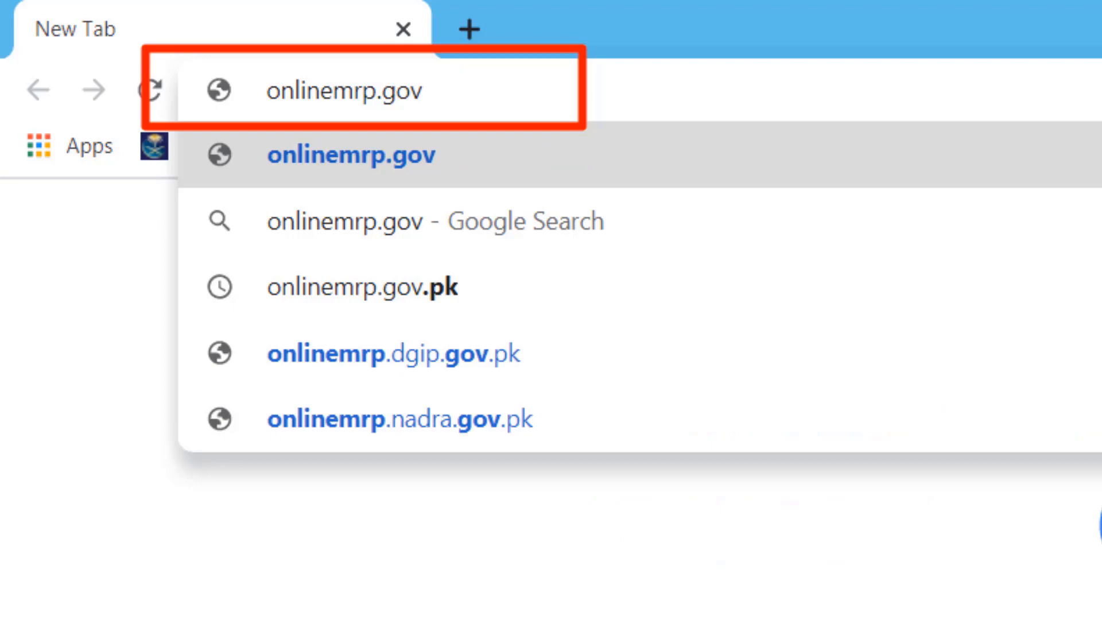
pyautogui.press('Down')
pyautogui.press('Down')
pyautogui.press('Down')
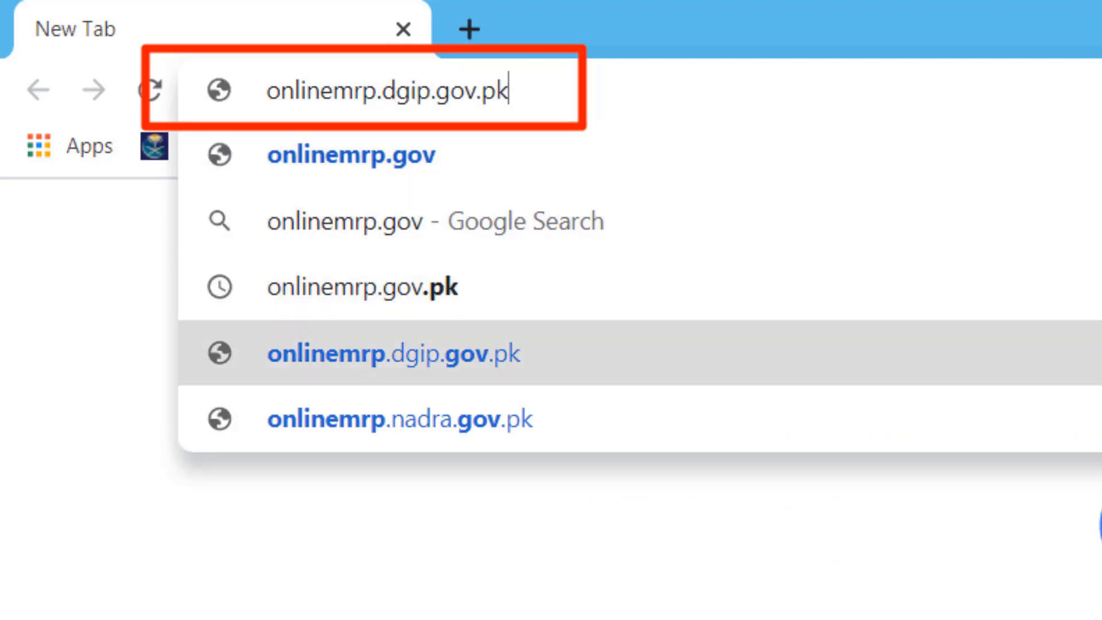
pyautogui.press('Return')
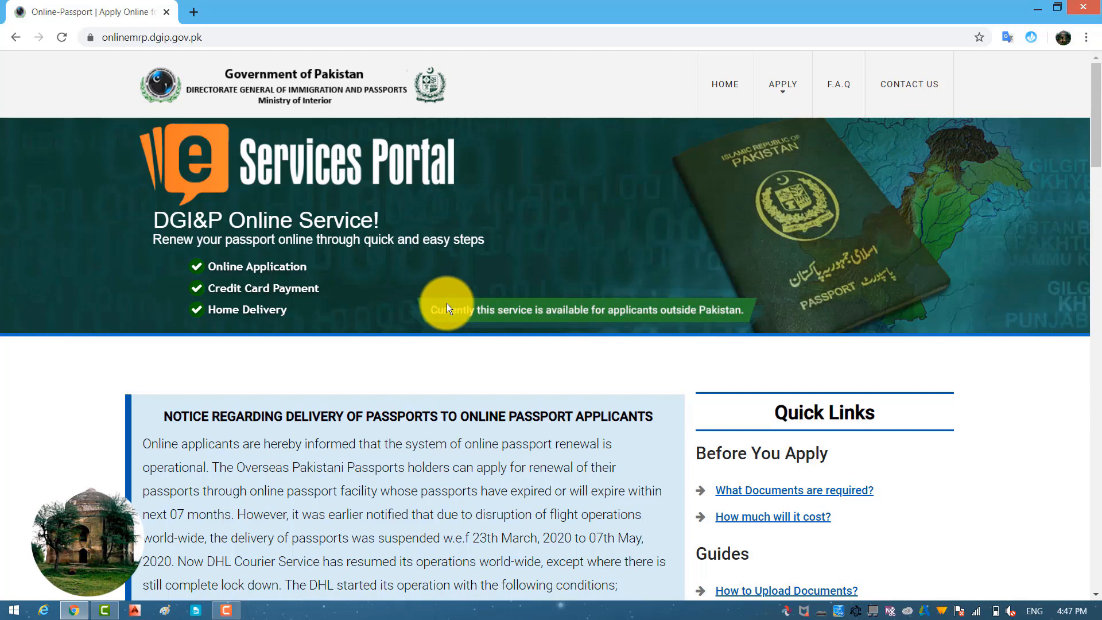
# - Review the required documents list, scrolling down to the For Minors section
pyautogui.scroll(-3, 447, 303)
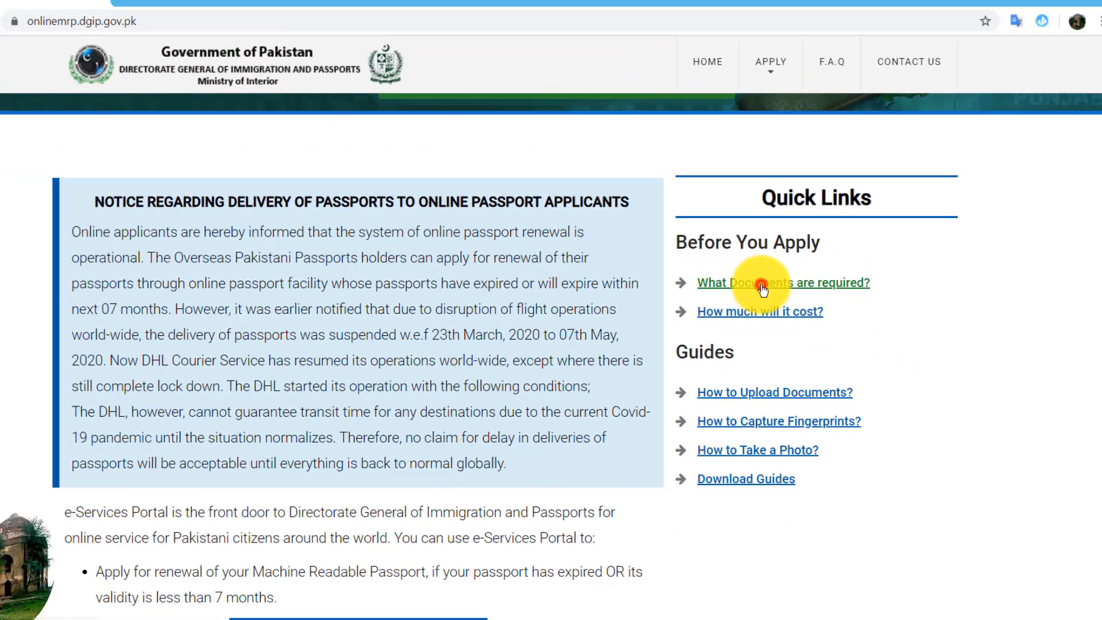
pyautogui.click(544, 402)
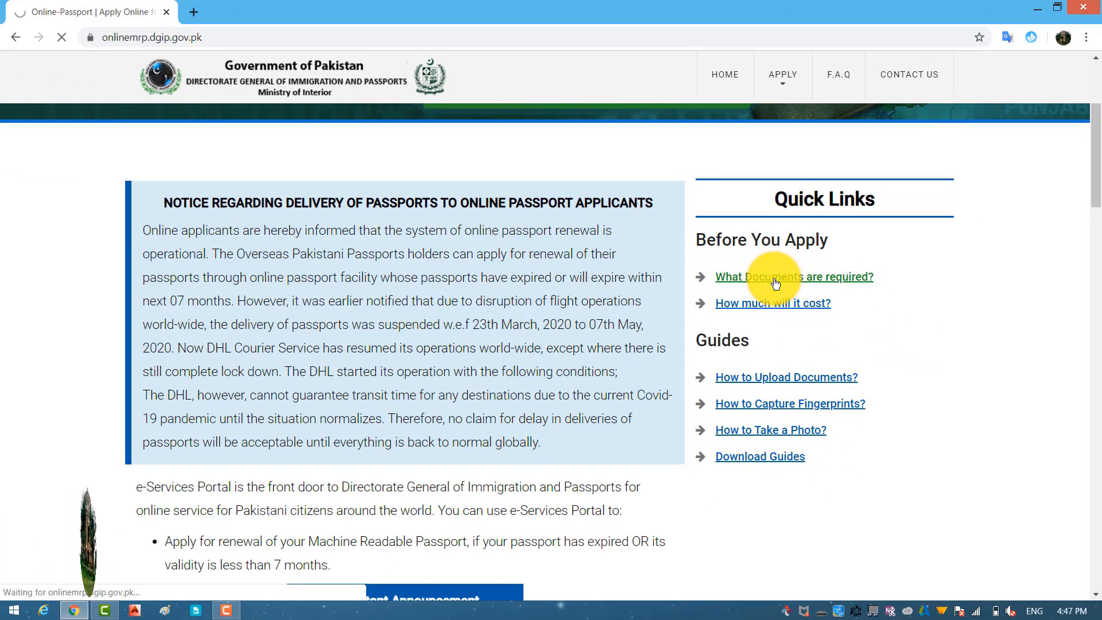
pyautogui.scroll(-5, 703, 317)
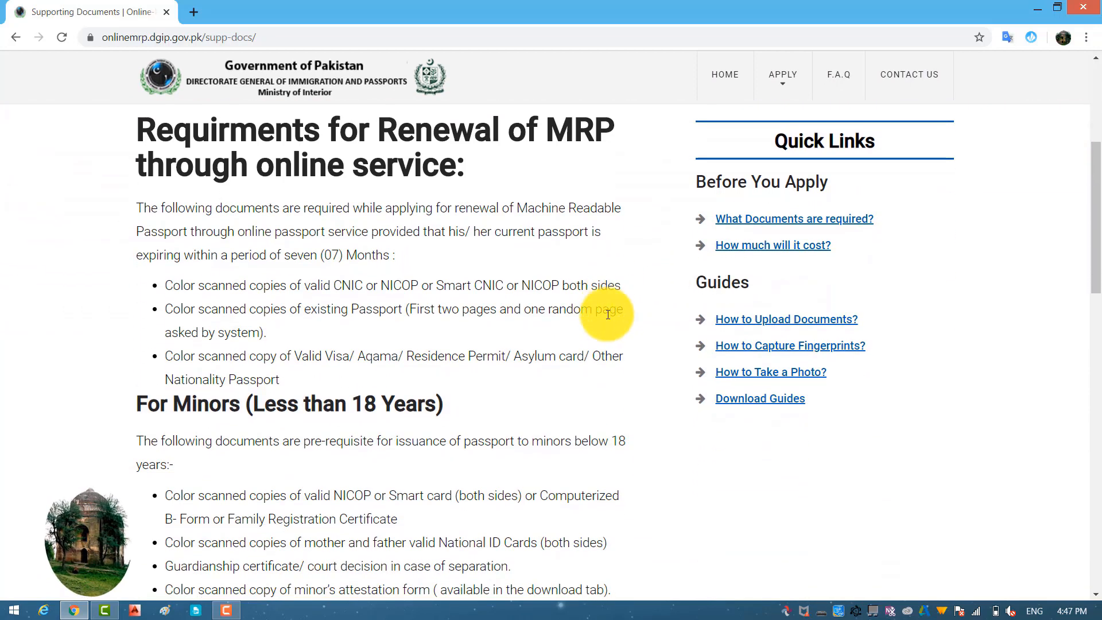
pyautogui.scroll(-1, 601, 359)
pyautogui.scroll(-2, 601, 359)
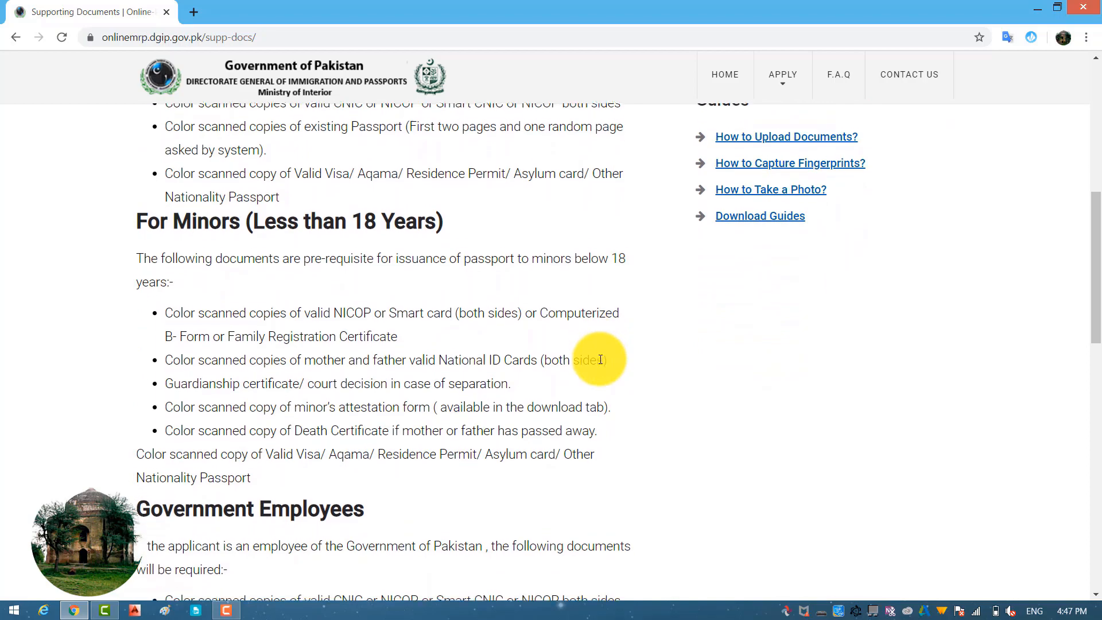
pyautogui.click(1046, 555)
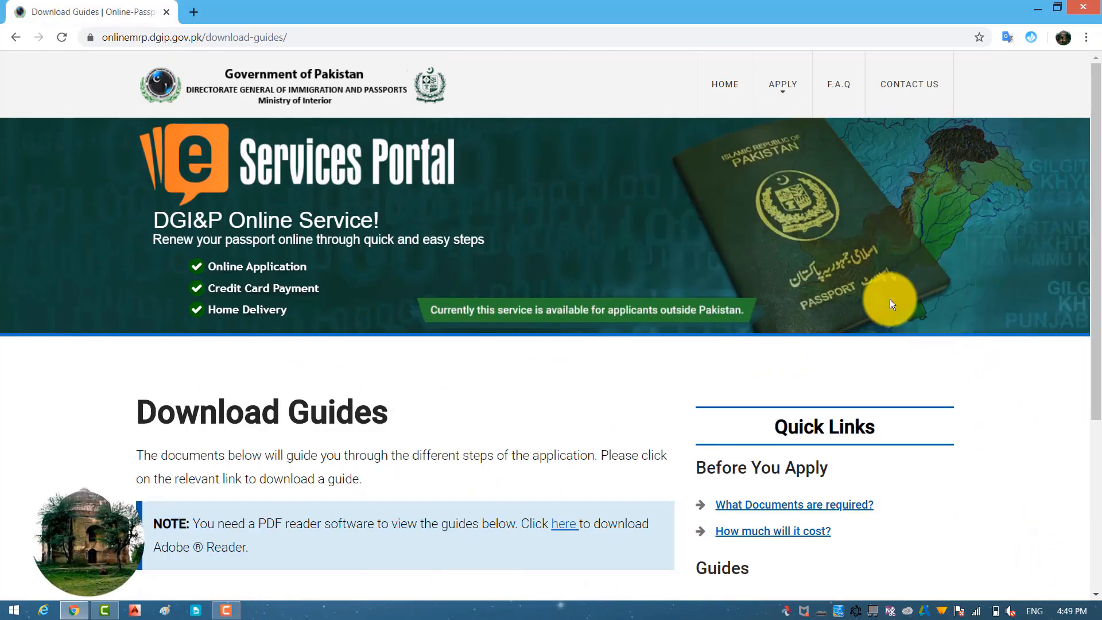
# - Open the Renew your Machine Readable Passport page and highlight its renew-before-expiry note
pyautogui.moveTo(792, 106)
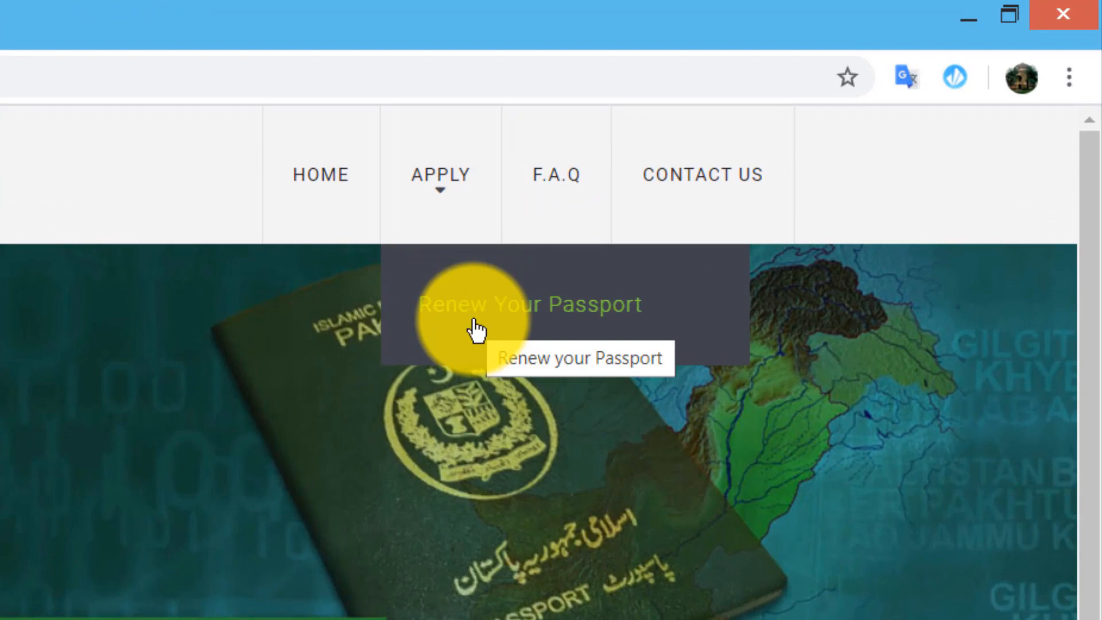
pyautogui.click(475, 330)
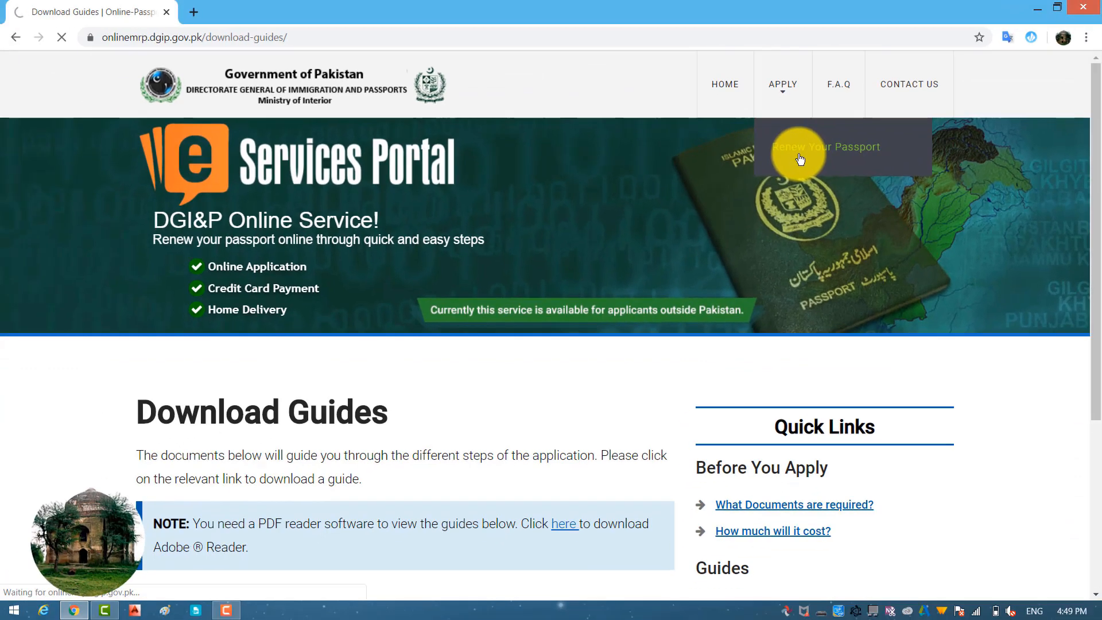
pyautogui.click(800, 159)
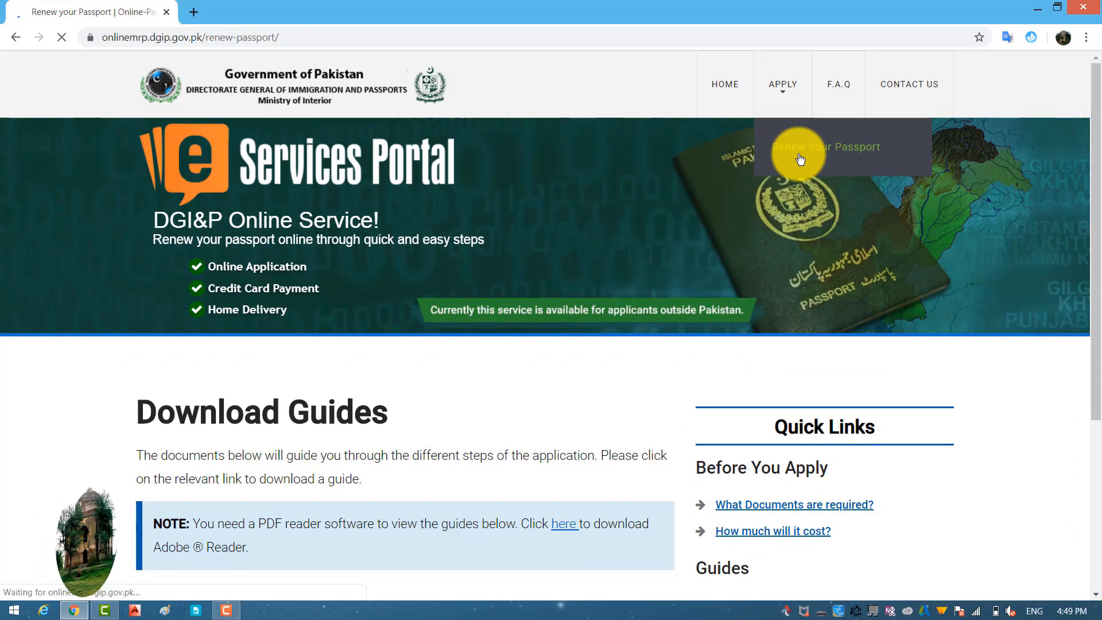
pyautogui.scroll(-5, 655, 293)
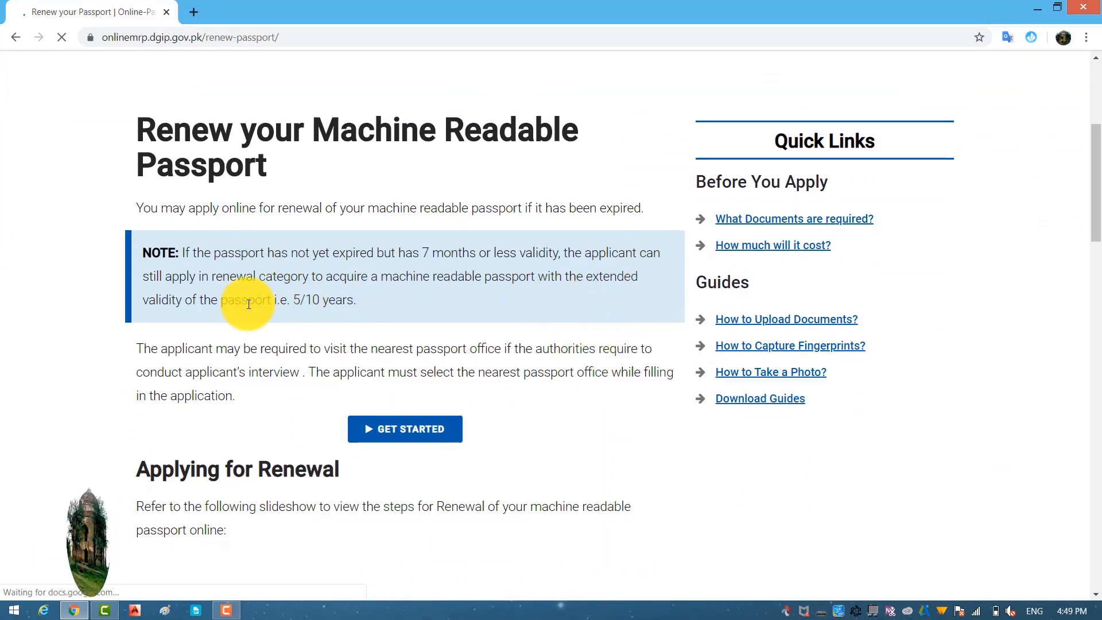
pyautogui.moveTo(144, 251); pyautogui.dragTo(368, 302)
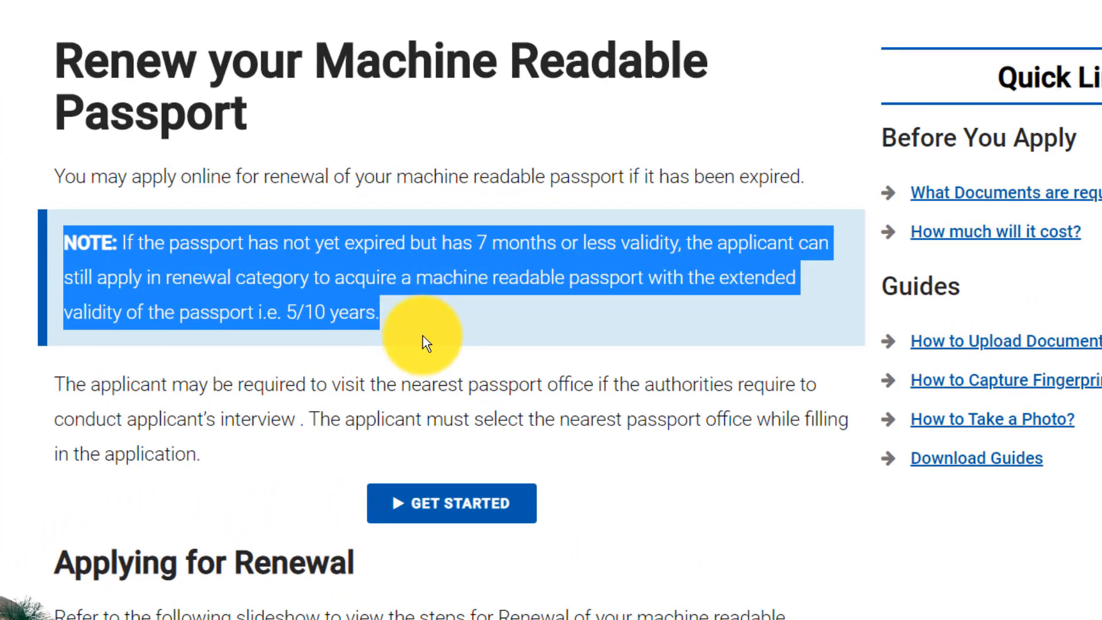
# - Choose GET STARTED, then Create a New Account, and open a new browser tab
pyautogui.click(440, 514)
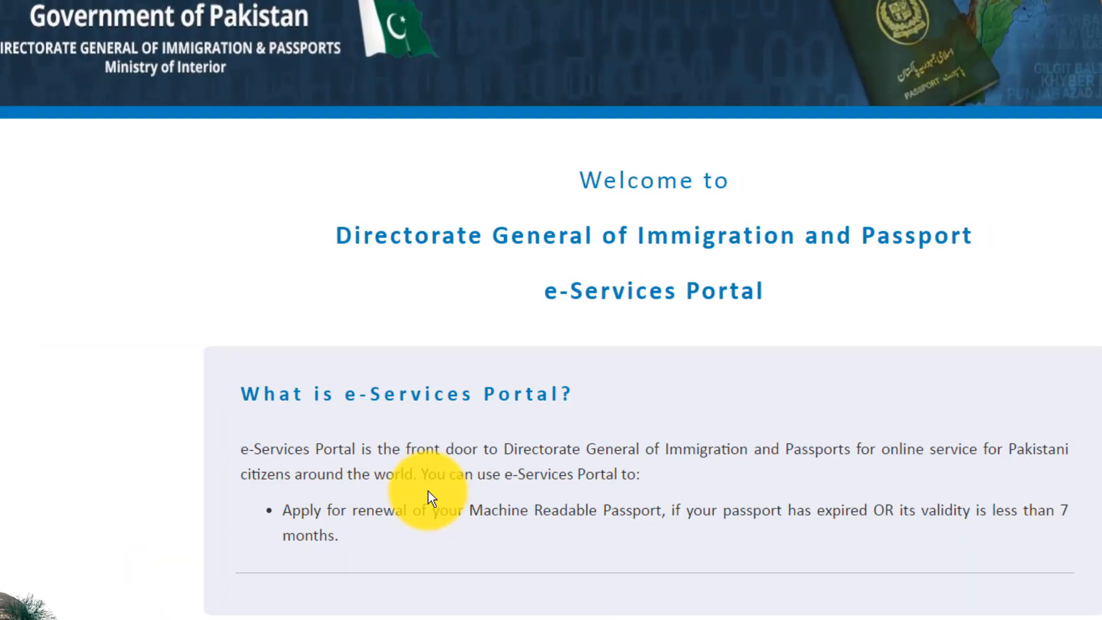
pyautogui.scroll(-1, 249, 379)
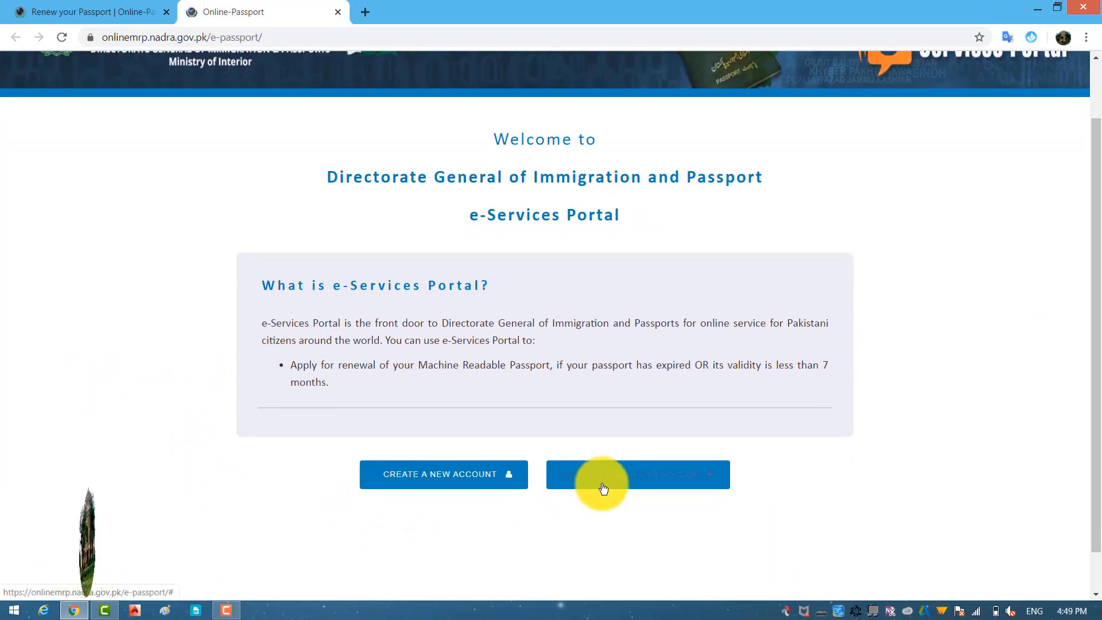
pyautogui.click(440, 484)
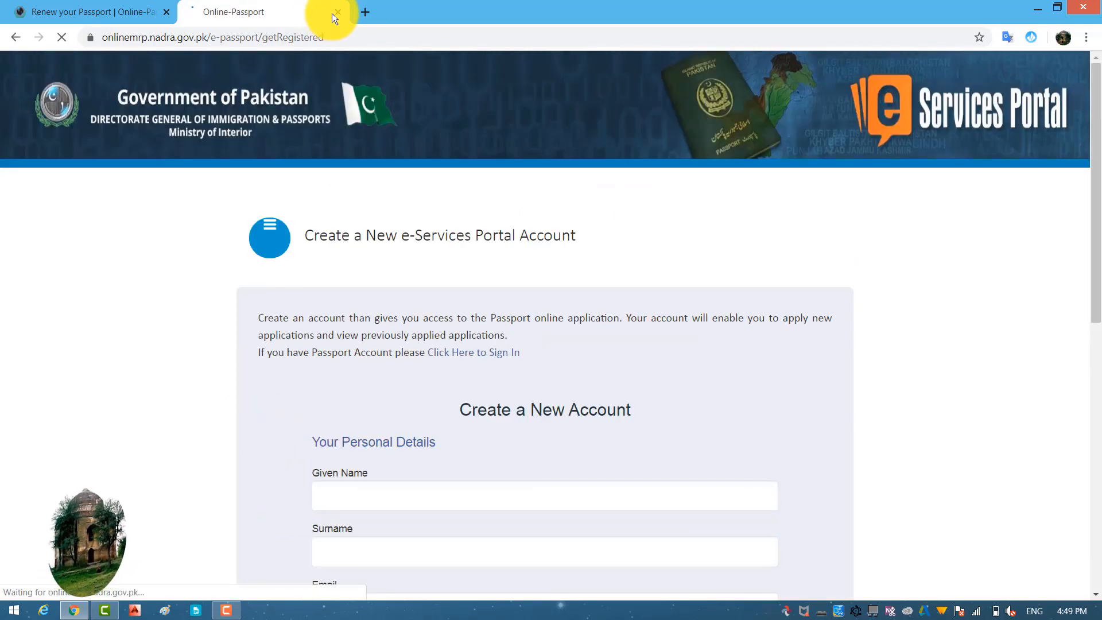
pyautogui.click(372, 6)
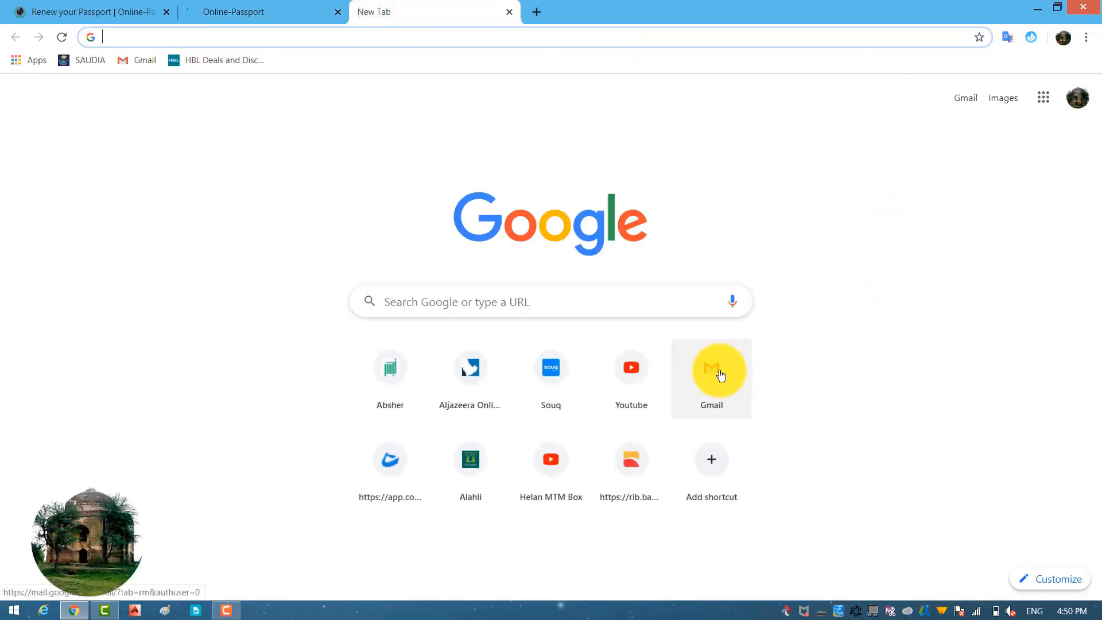
# - Open Gmail in the new tab, then enter the applicant's given name, surname and pasted e-mail
pyautogui.click(721, 375)
pyautogui.click(269, 9)
pyautogui.scroll(-3, 326, 371)
pyautogui.scroll(-1, 326, 371)
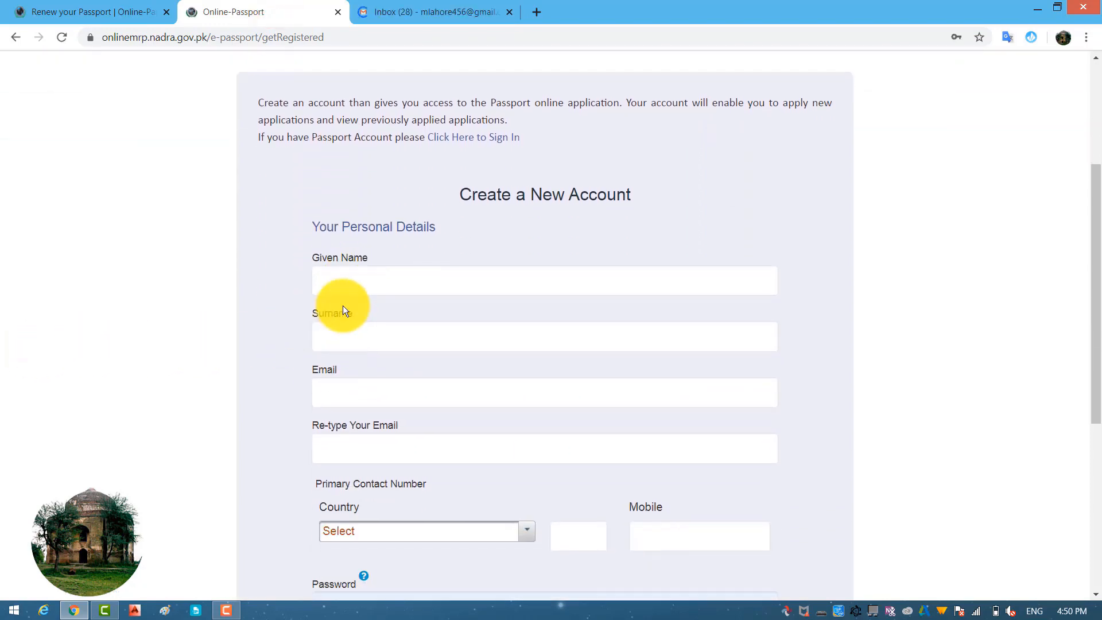
pyautogui.click(362, 279)
pyautogui.press('Tab')
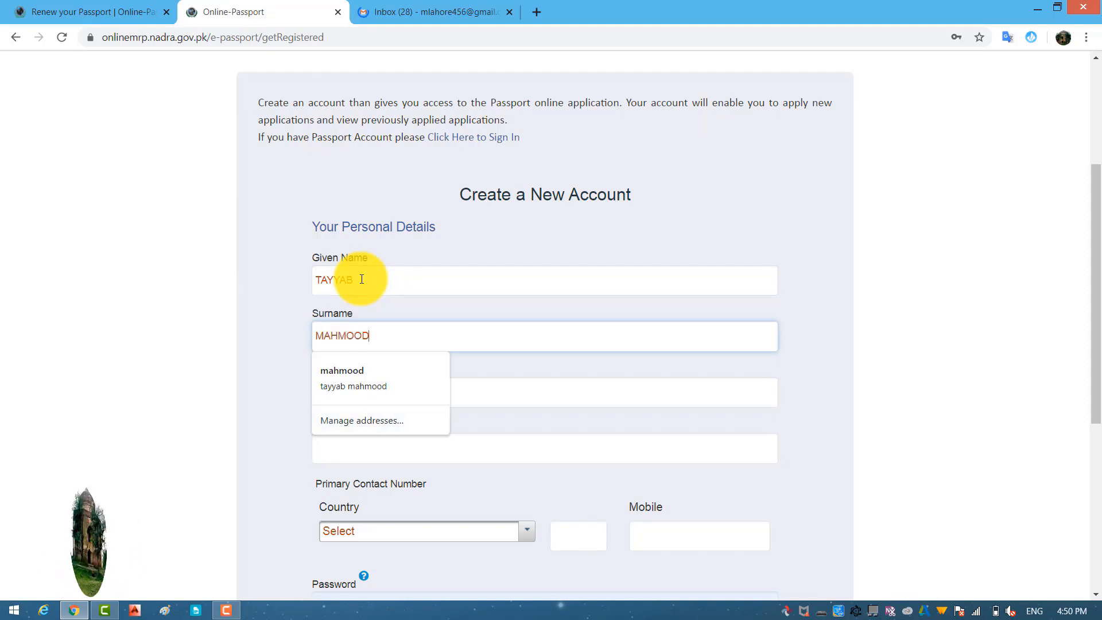
pyautogui.press('Tab')
pyautogui.hotkey('ctrl', 'v')
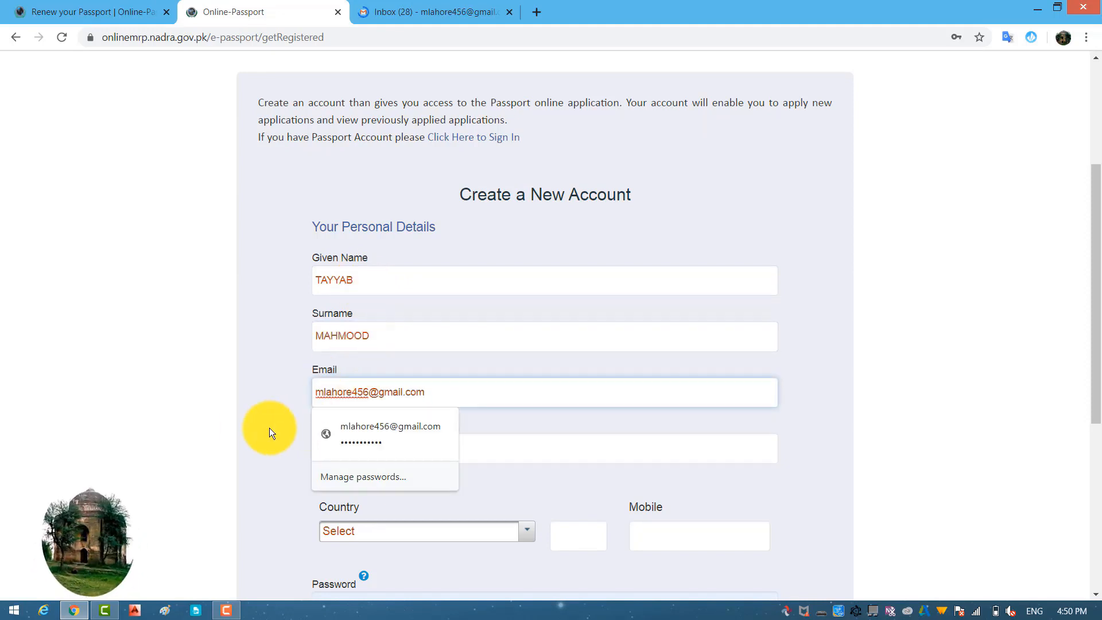
pyautogui.click(250, 428)
# - Fill in the e-mail confirmation with the suggested matching address
pyautogui.scroll(-3, 250, 425)
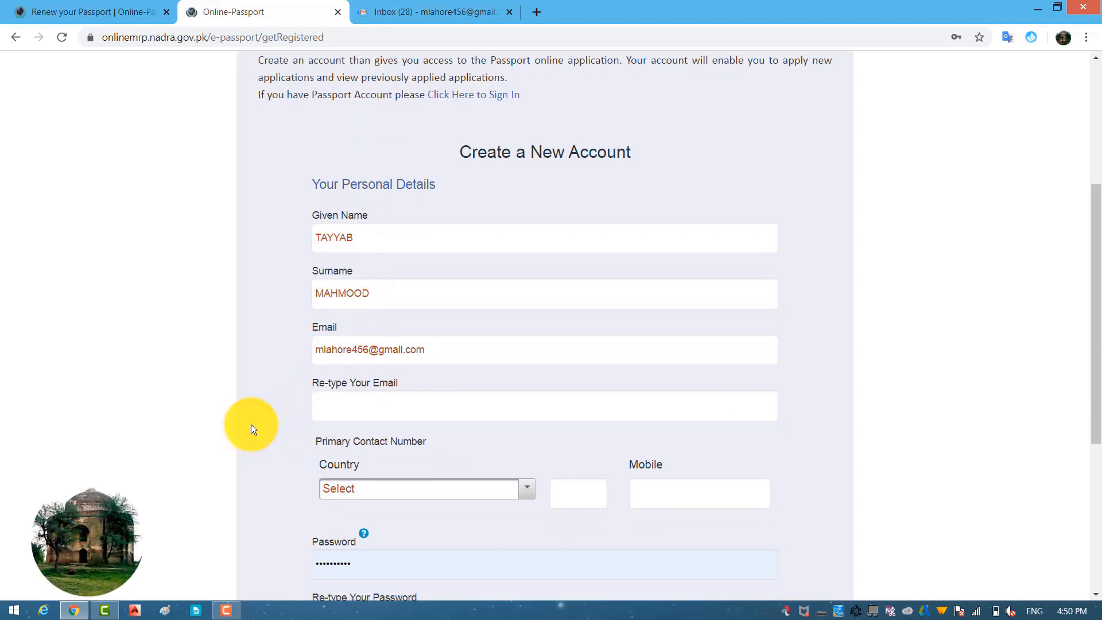
pyautogui.click(359, 317)
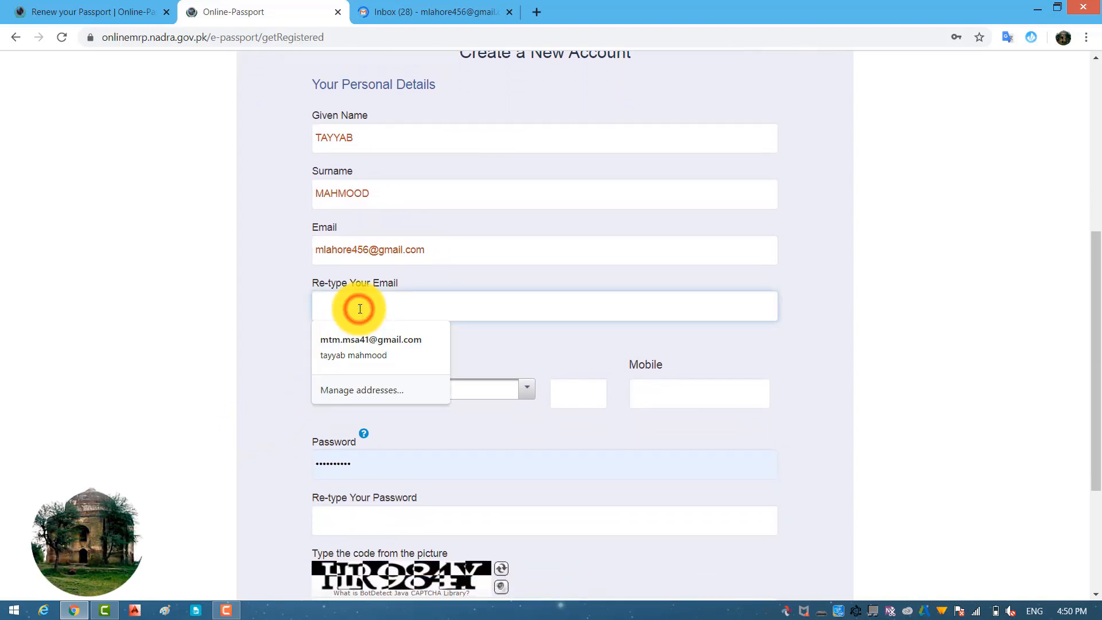
pyautogui.click(368, 339)
pyautogui.click(250, 328)
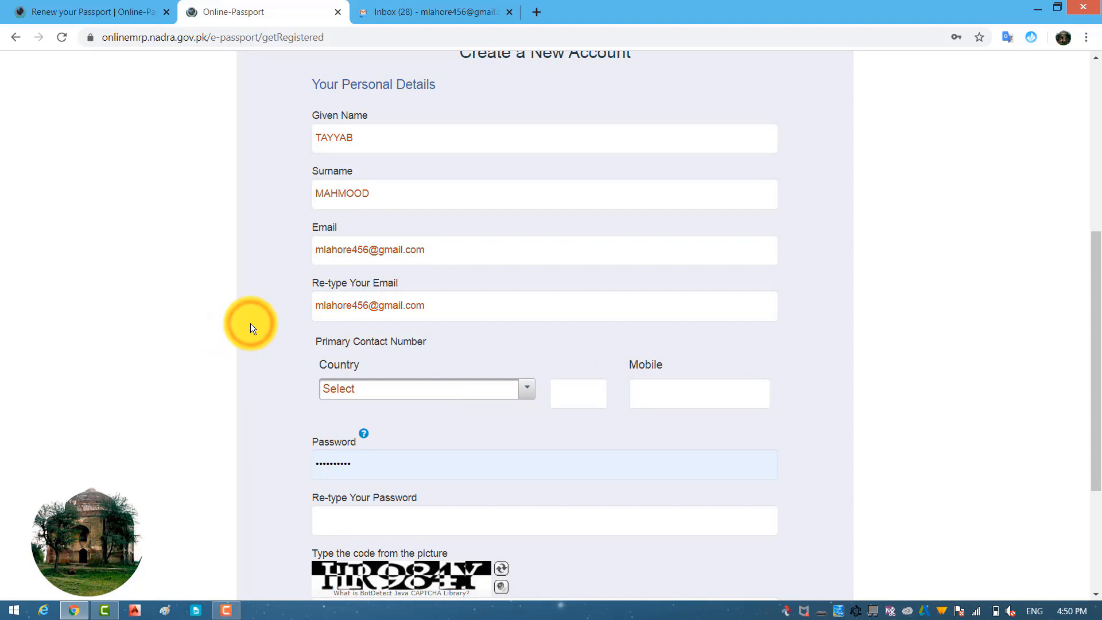
pyautogui.scroll(-2, 250, 323)
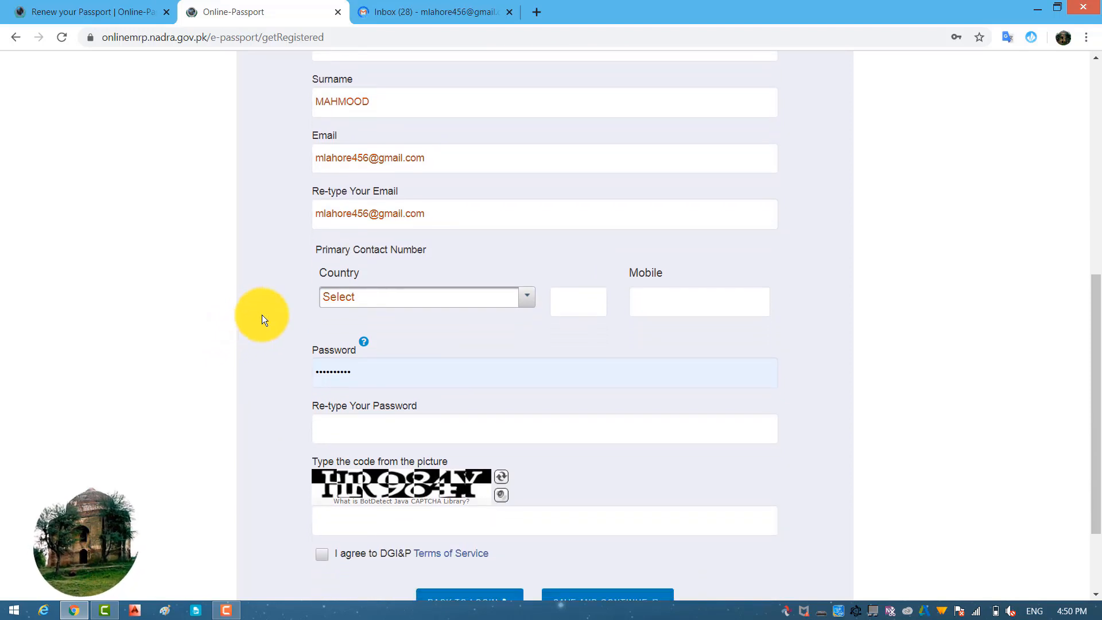
pyautogui.scroll(-2, 261, 315)
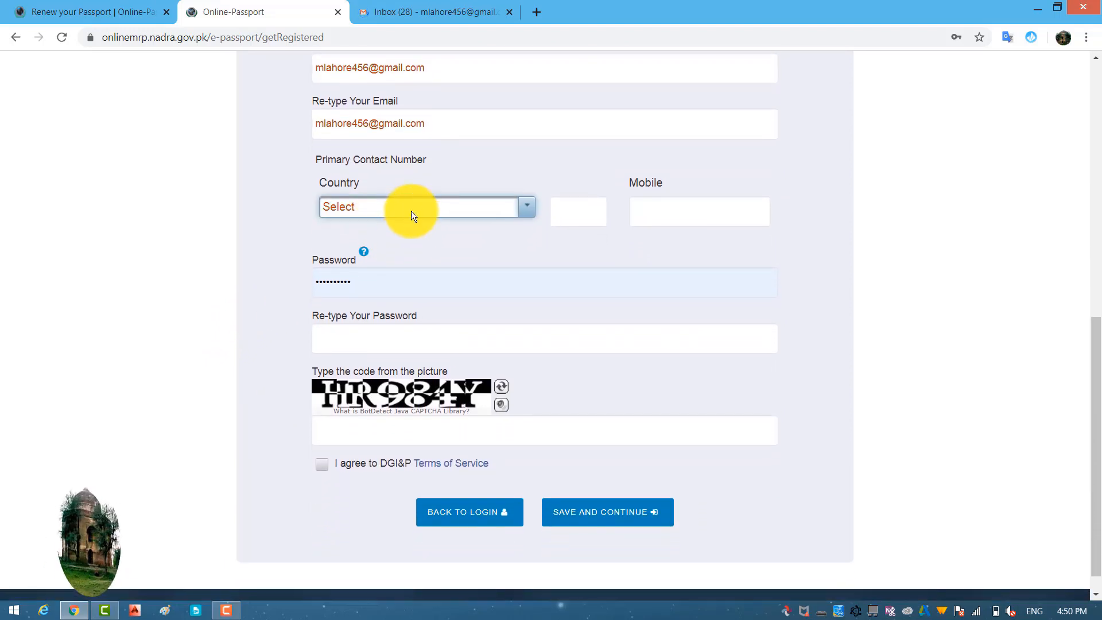
# - Set the contact country to Pakistan (+92), operator Ufone, and enter the mobile number
pyautogui.click(411, 204)
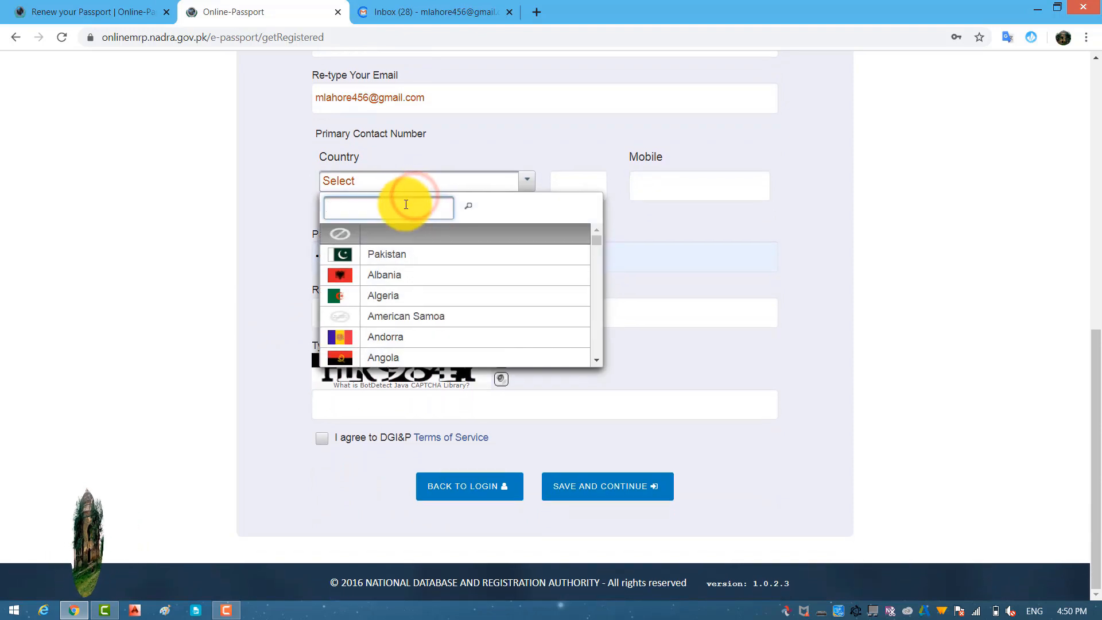
pyautogui.click(391, 254)
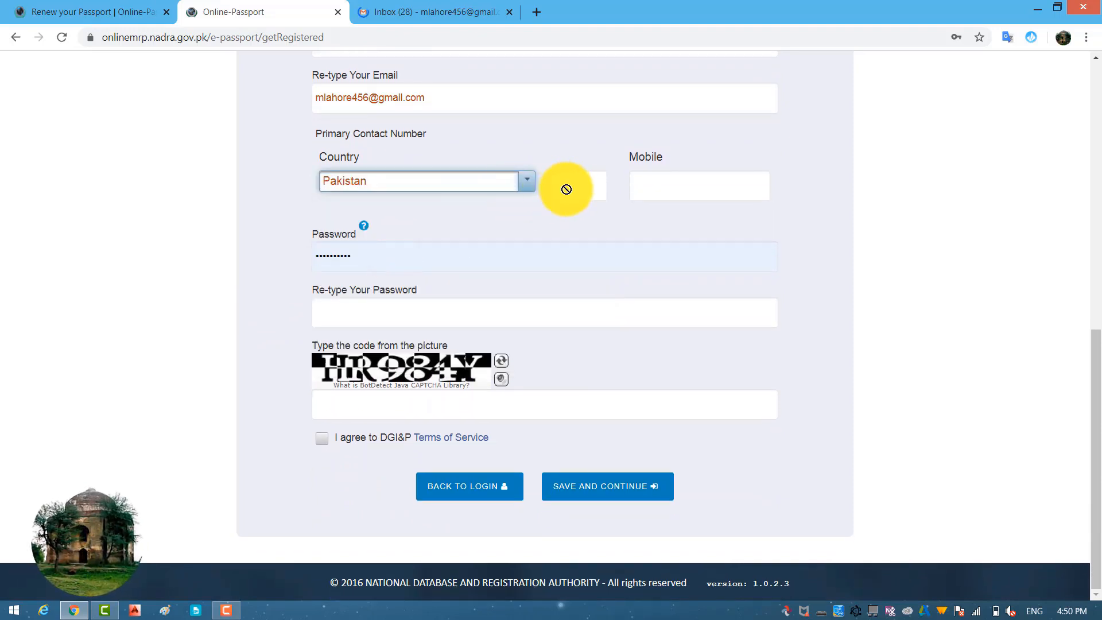
pyautogui.click(587, 188)
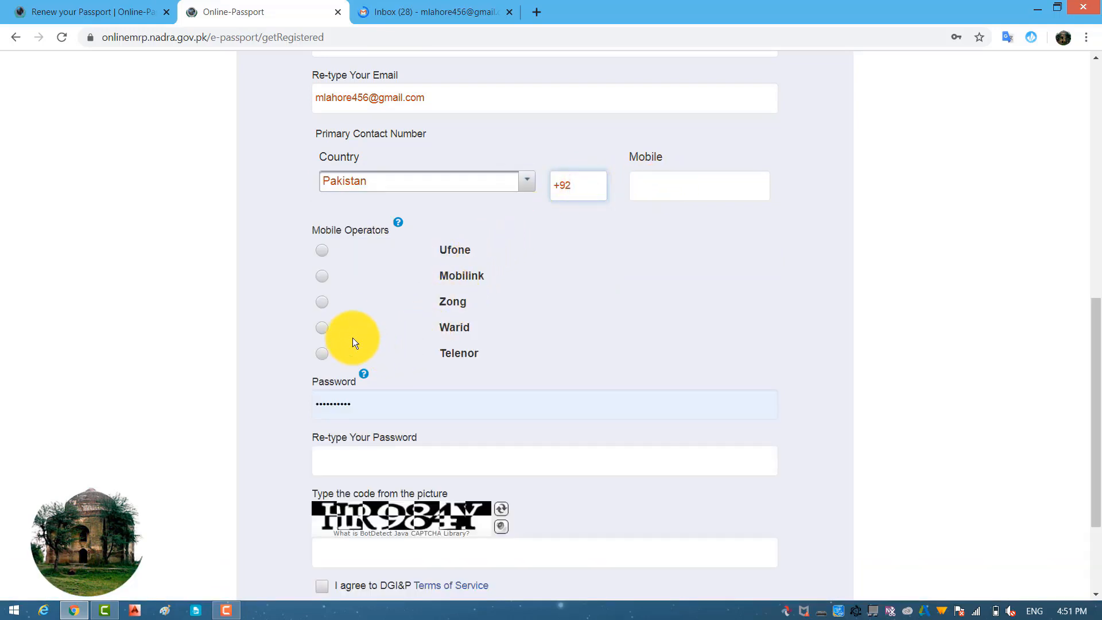
pyautogui.click(322, 251)
pyautogui.click(669, 195)
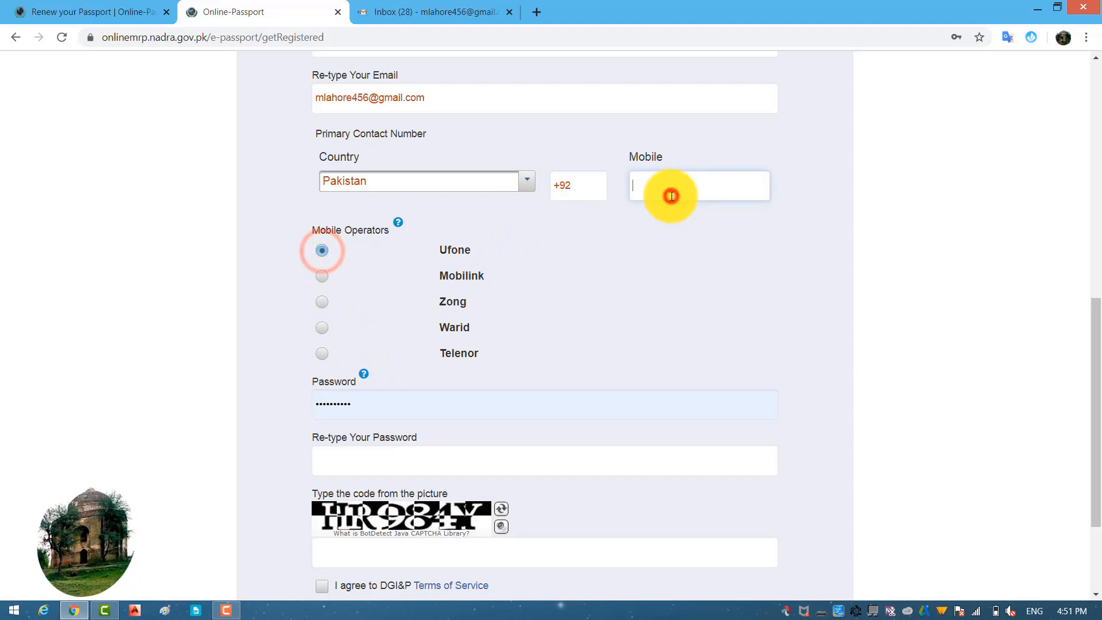
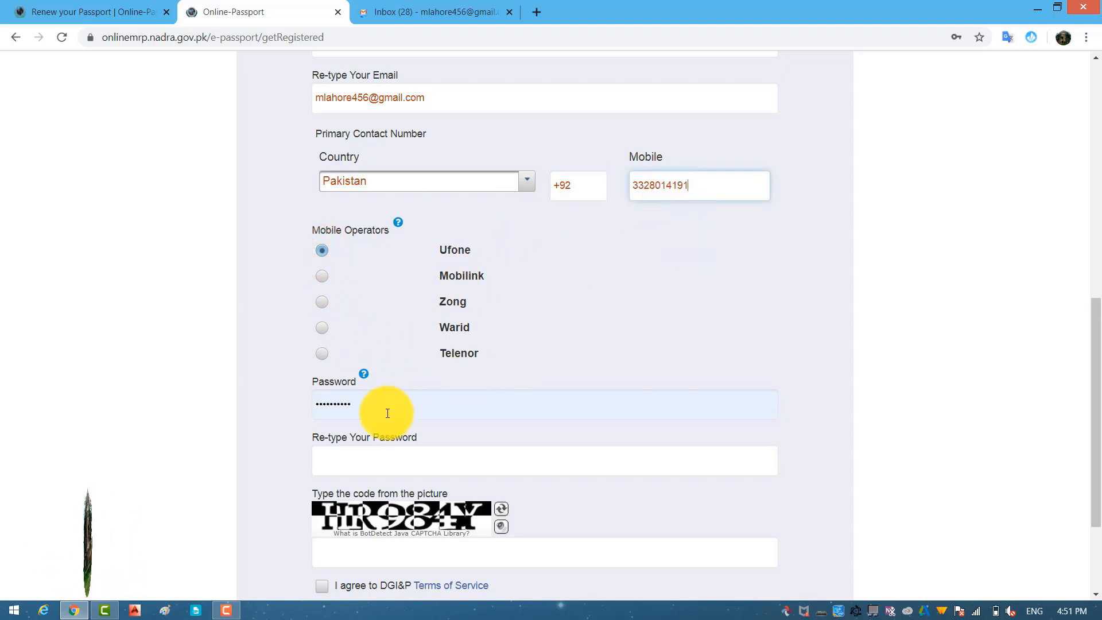
pyautogui.scroll(-1, 376, 411)
pyautogui.scroll(-2, 370, 410)
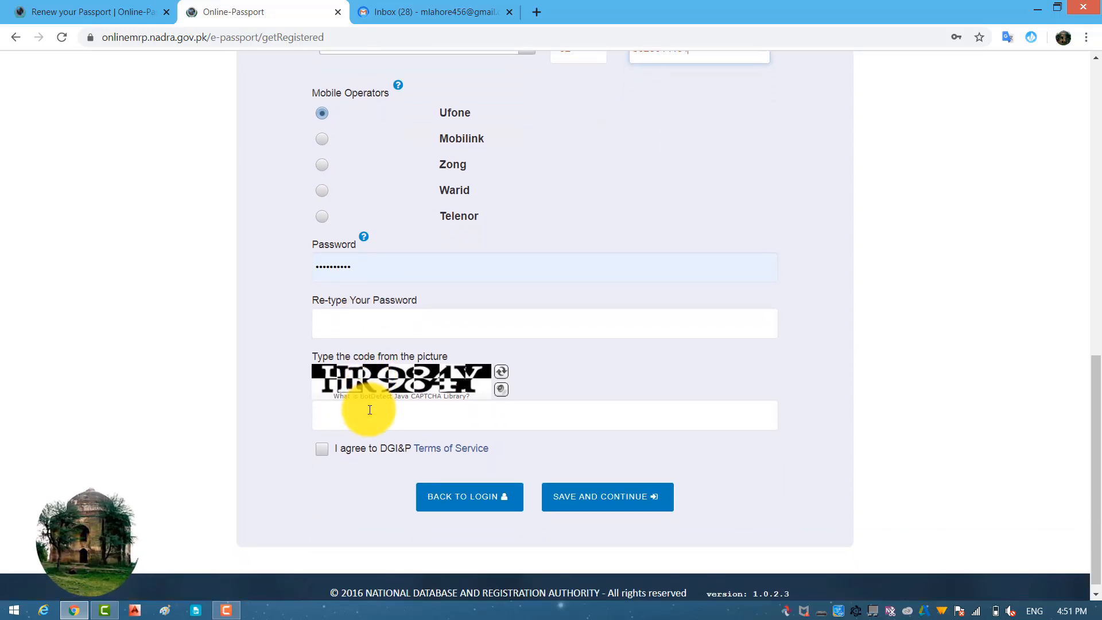
# - Replace the autofilled password with a new one and retype it in the confirmation field
pyautogui.doubleClick(388, 266)
pyautogui.press('BackSpace')
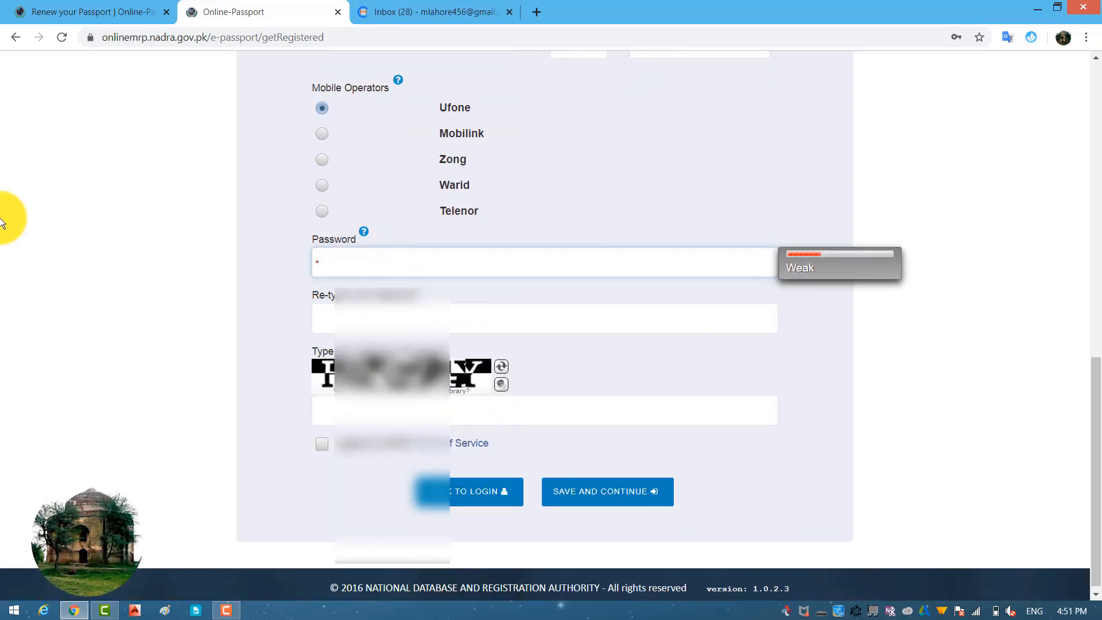
pyautogui.press('BackSpace')
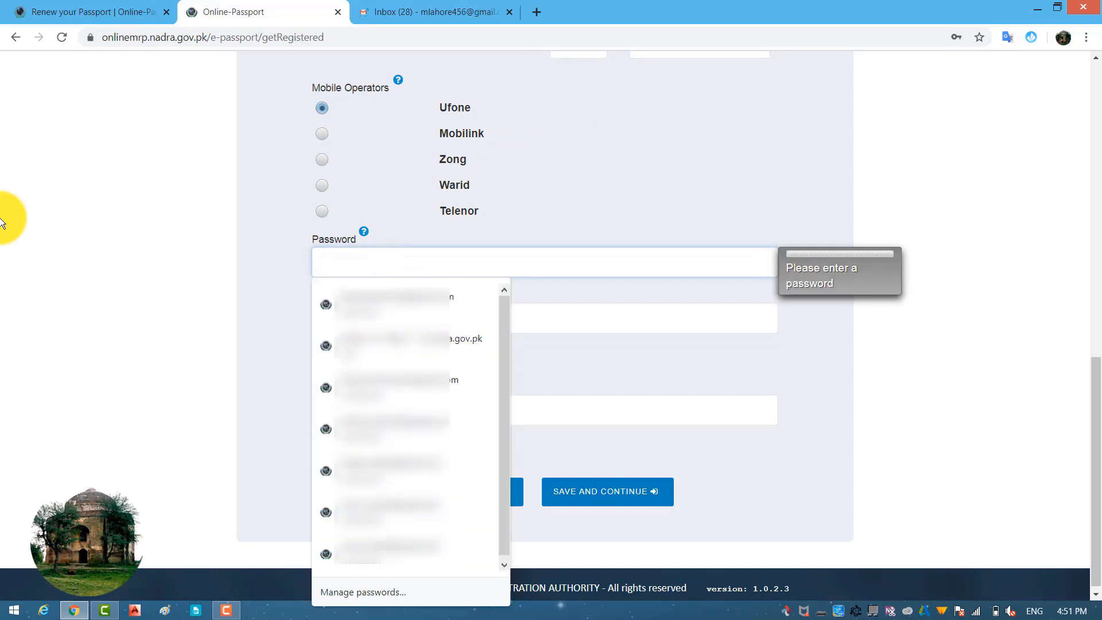
pyautogui.write('•••••••')
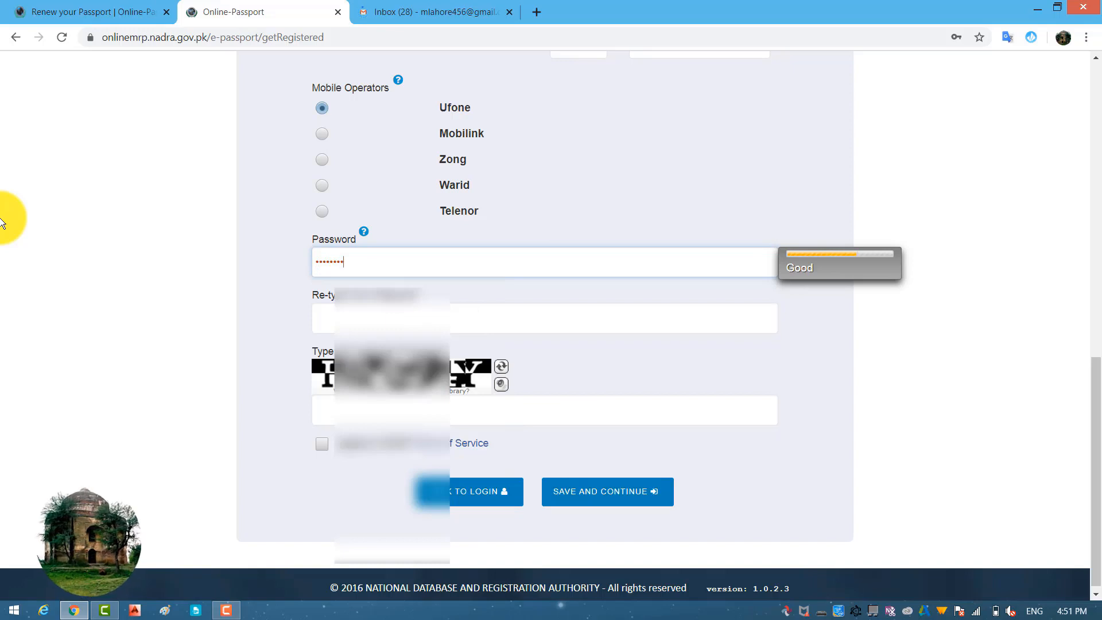
pyautogui.press('BackSpace')
pyautogui.press('BackSpace')
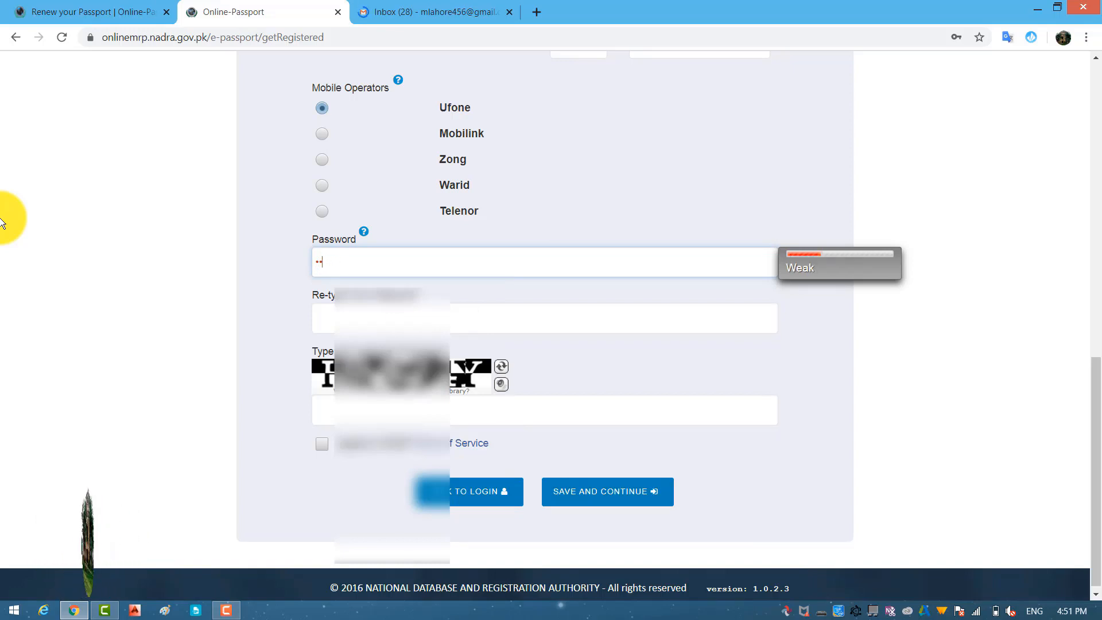
pyautogui.write('••••')
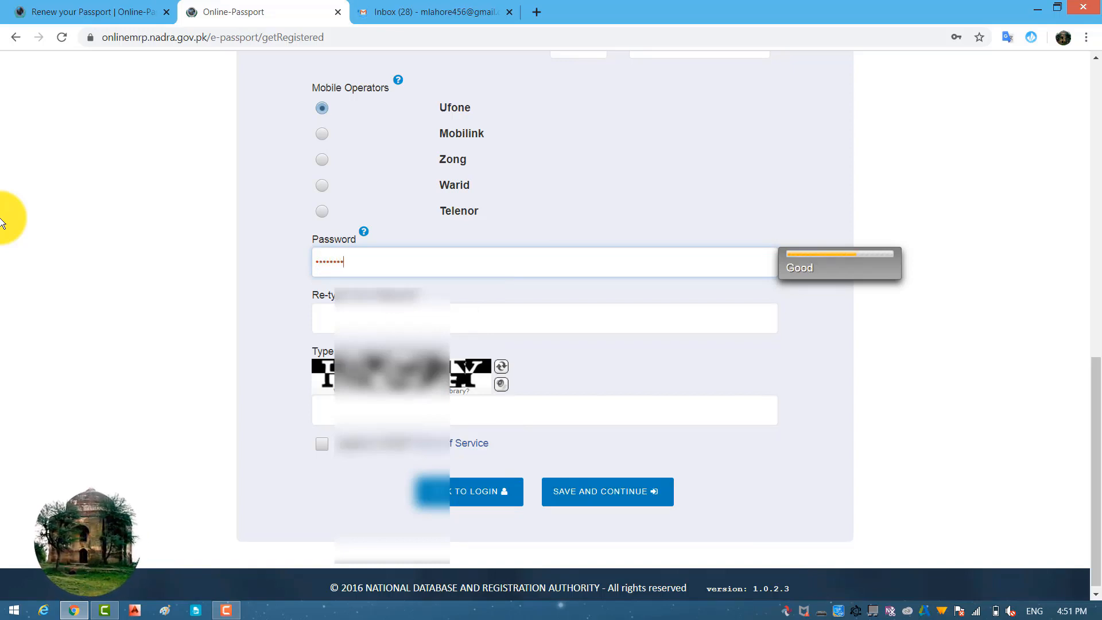
pyautogui.write('••')
pyautogui.press('Tab')
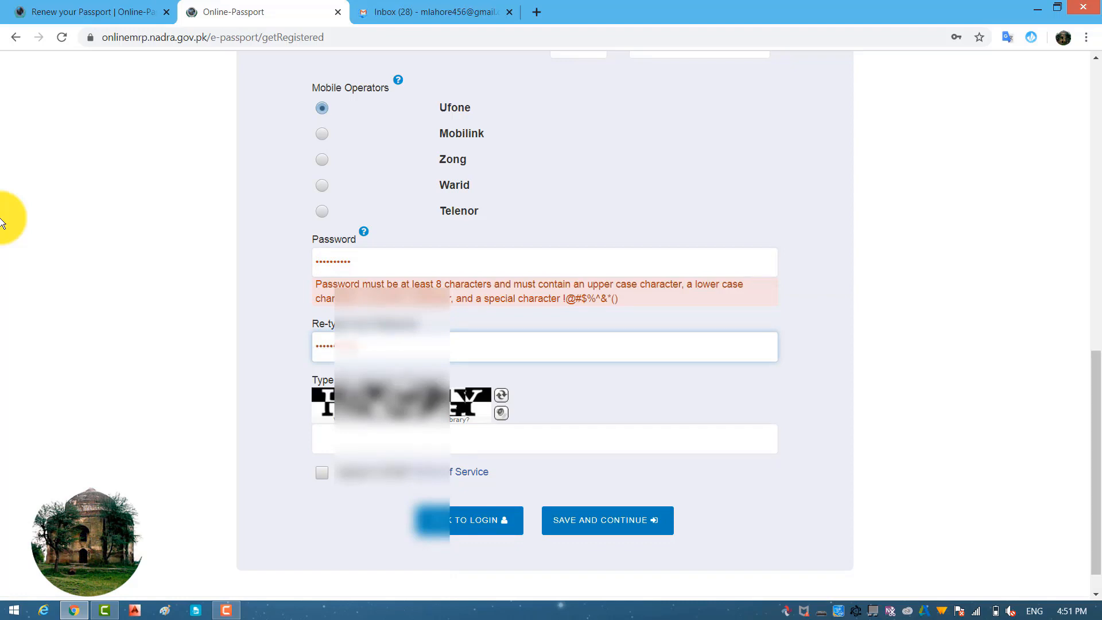
pyautogui.click(421, 257)
pyautogui.click(425, 462)
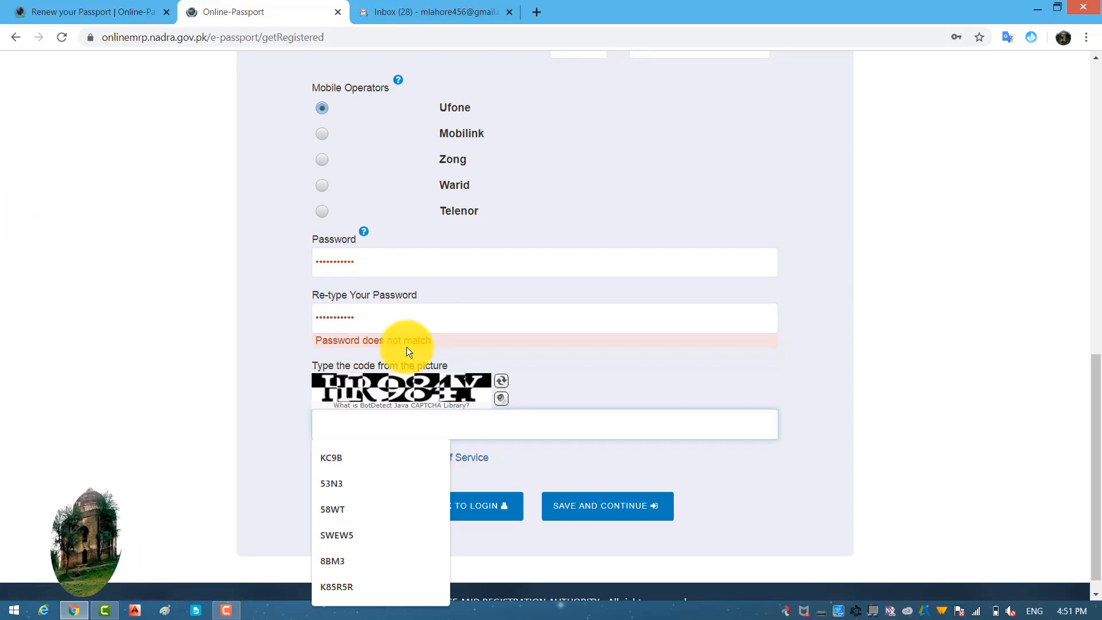
pyautogui.doubleClick(406, 317)
pyautogui.write('••')
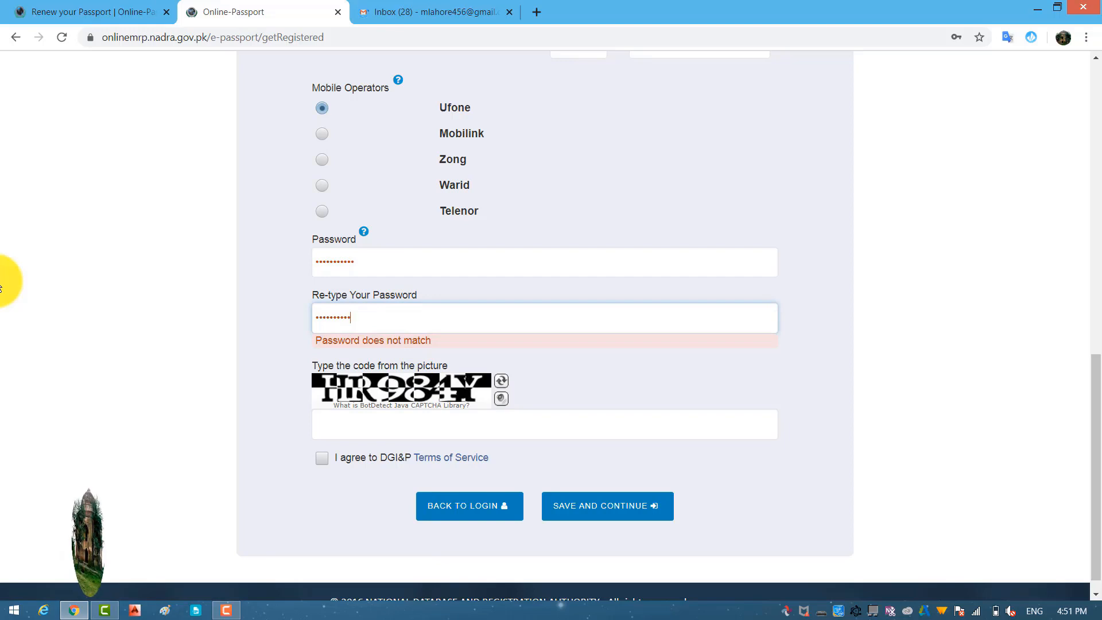
# - Enter the picture code, accept the DGI&P Terms of Service and submit the registration
pyautogui.click(373, 426)
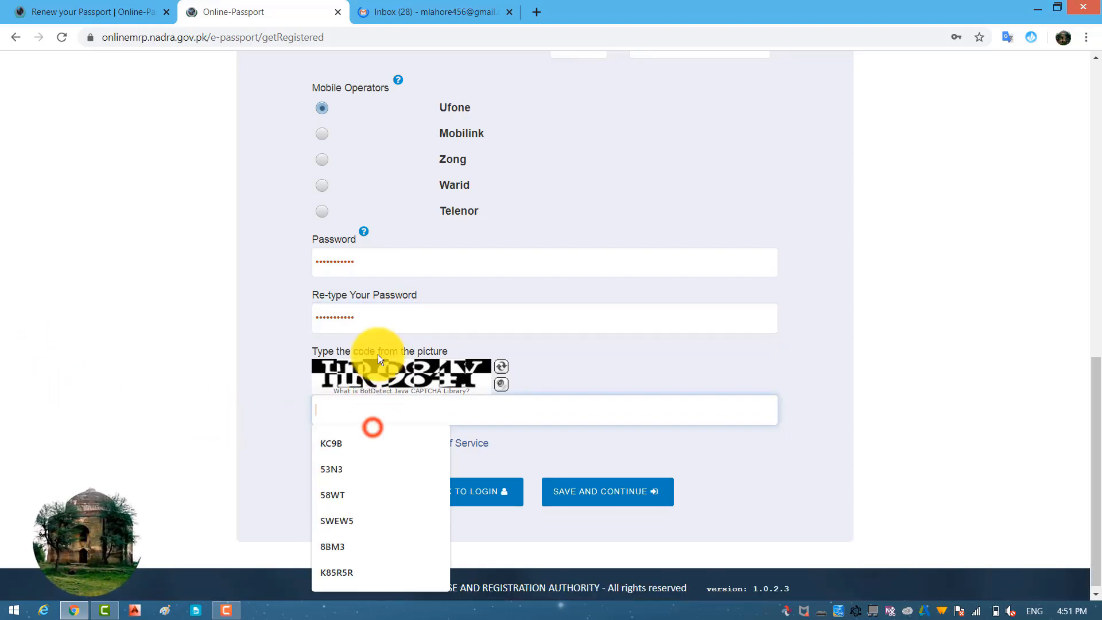
pyautogui.write('h')
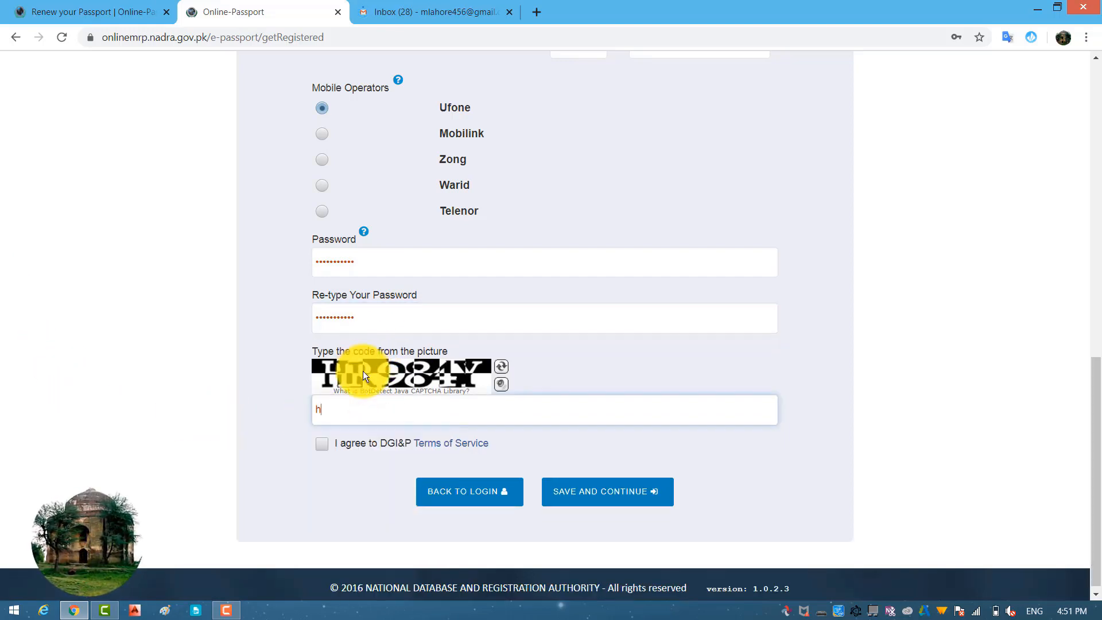
pyautogui.press('BackSpace')
pyautogui.write('HR984Y')
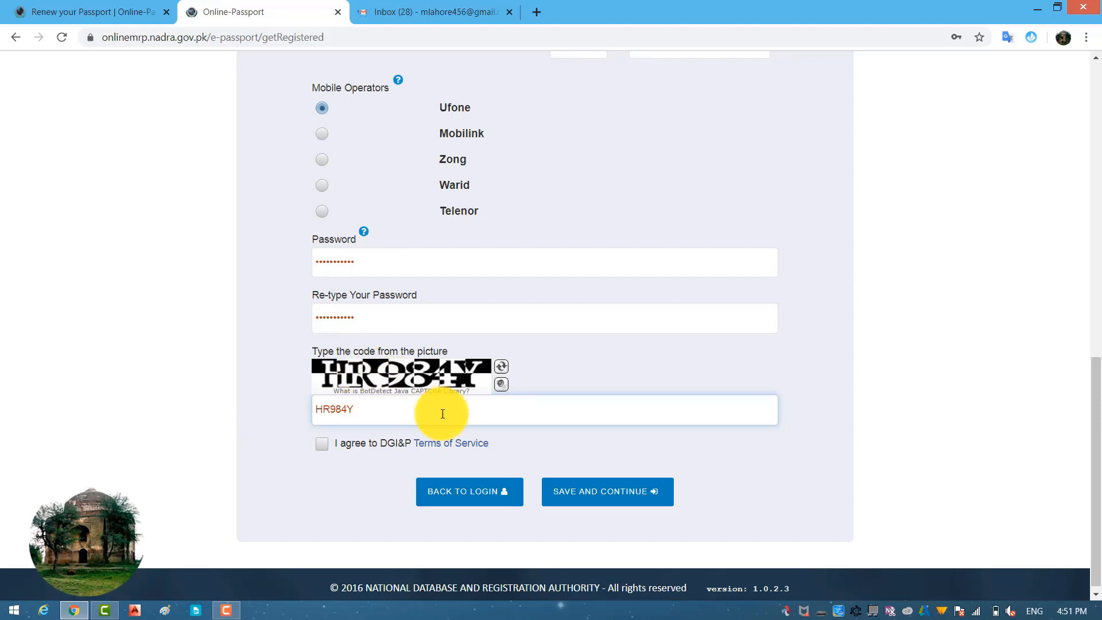
pyautogui.click(322, 445)
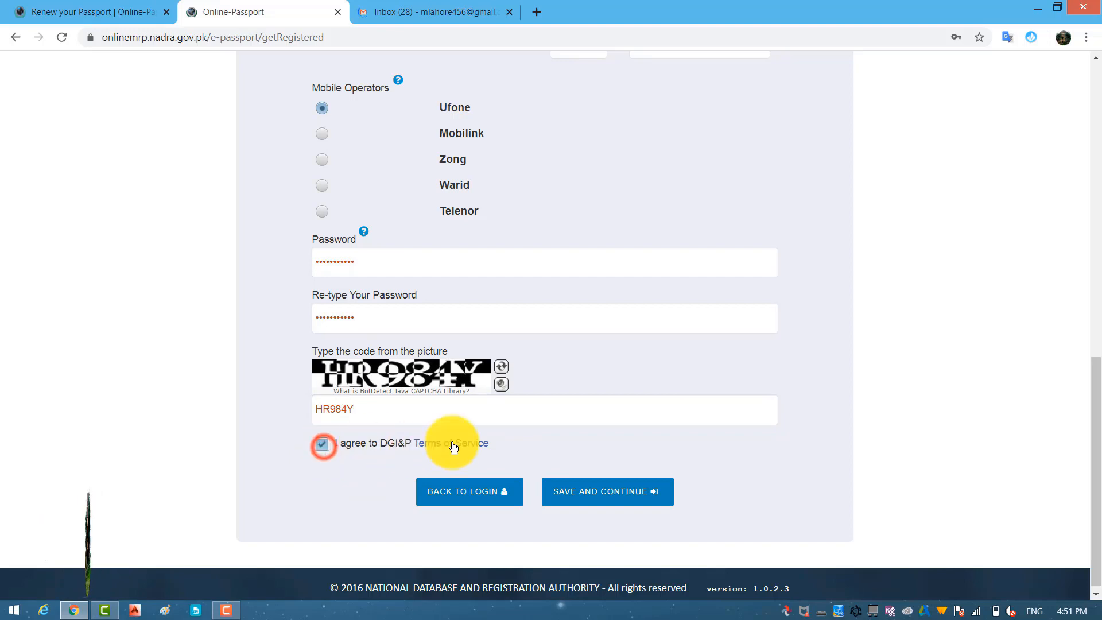
pyautogui.click(590, 502)
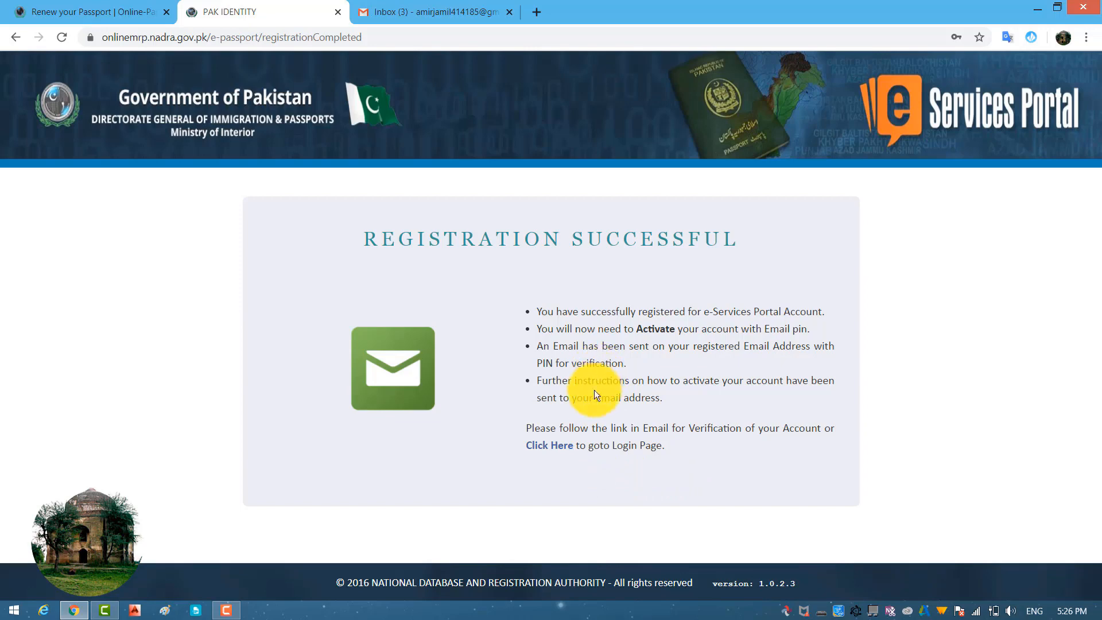
# - Reload the Gmail inbox, open the eservices.noreply registration email and follow its Continue registration link
pyautogui.click(445, 7)
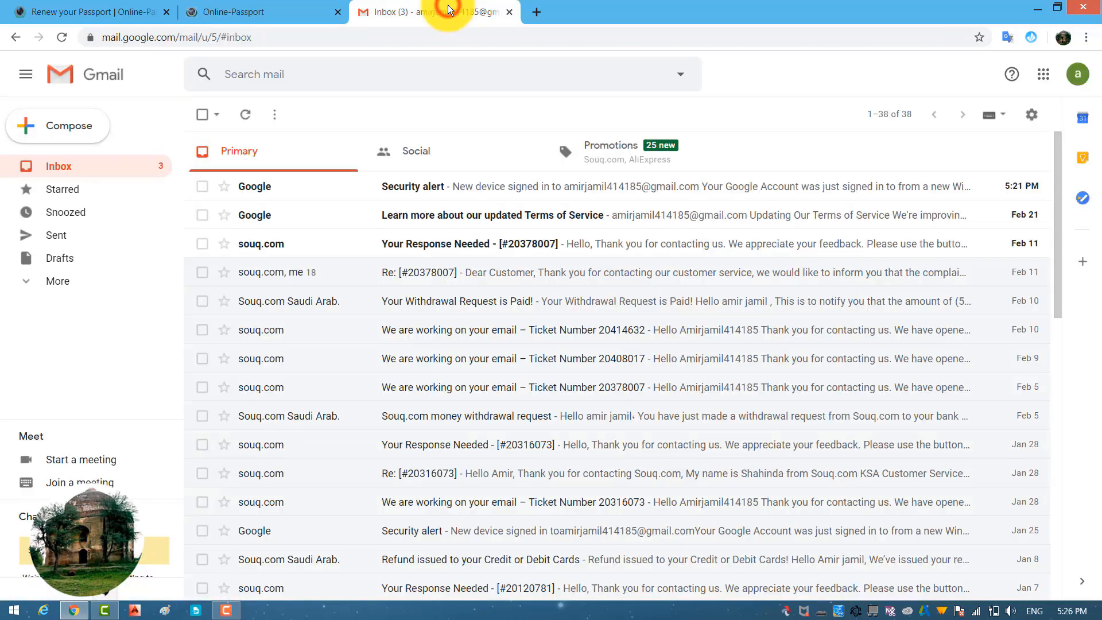
pyautogui.rightClick(445, 8)
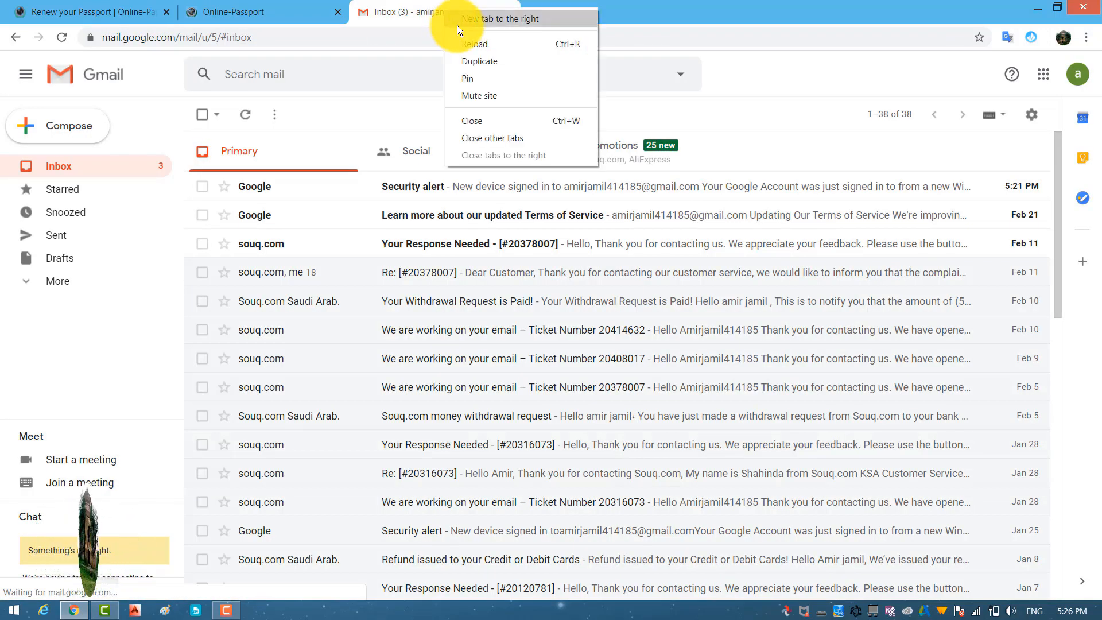
pyautogui.click(472, 49)
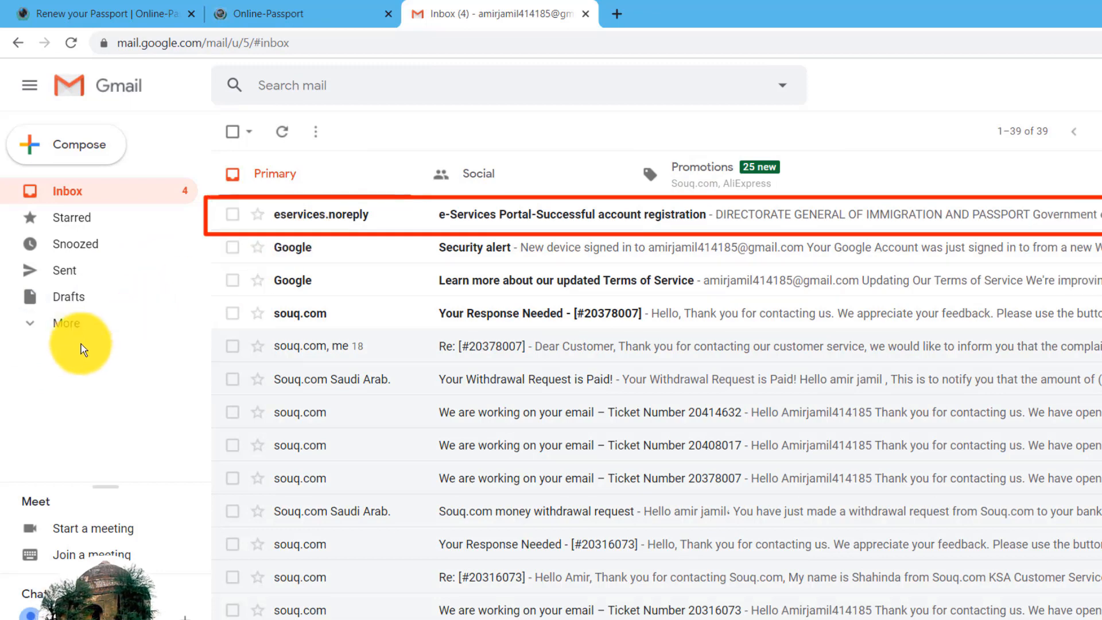
pyautogui.click(71, 328)
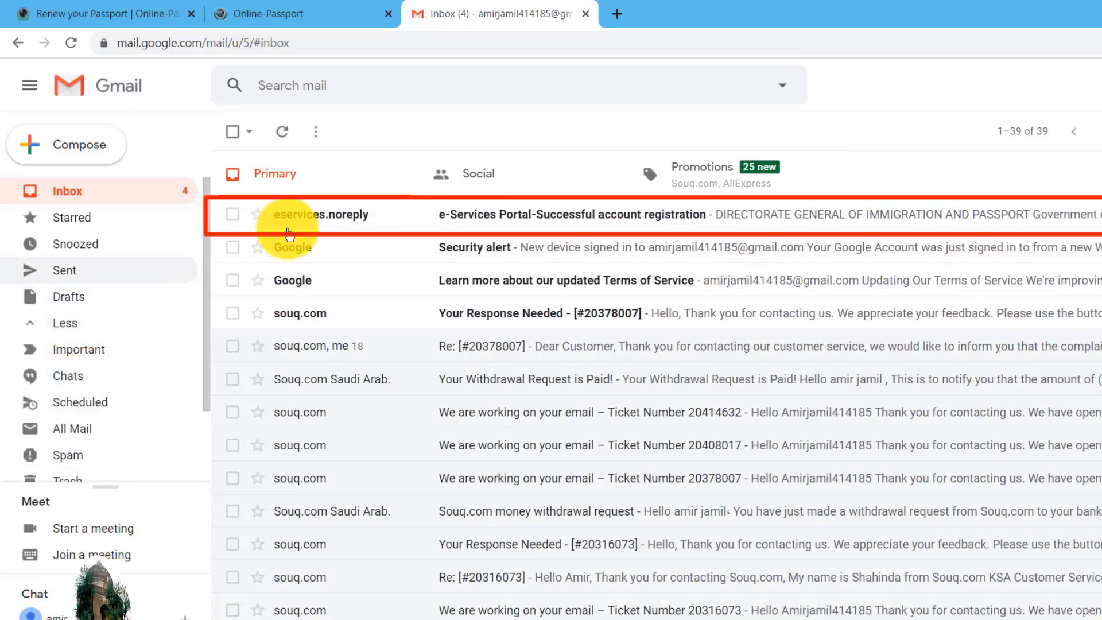
pyautogui.moveTo(321, 217)
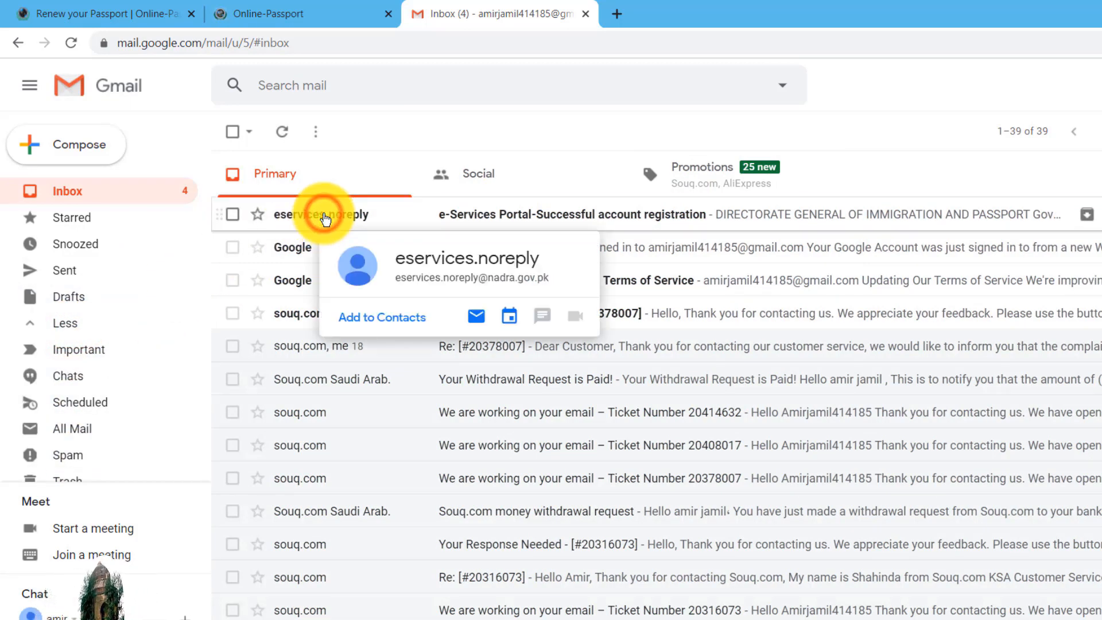
pyautogui.click(393, 215)
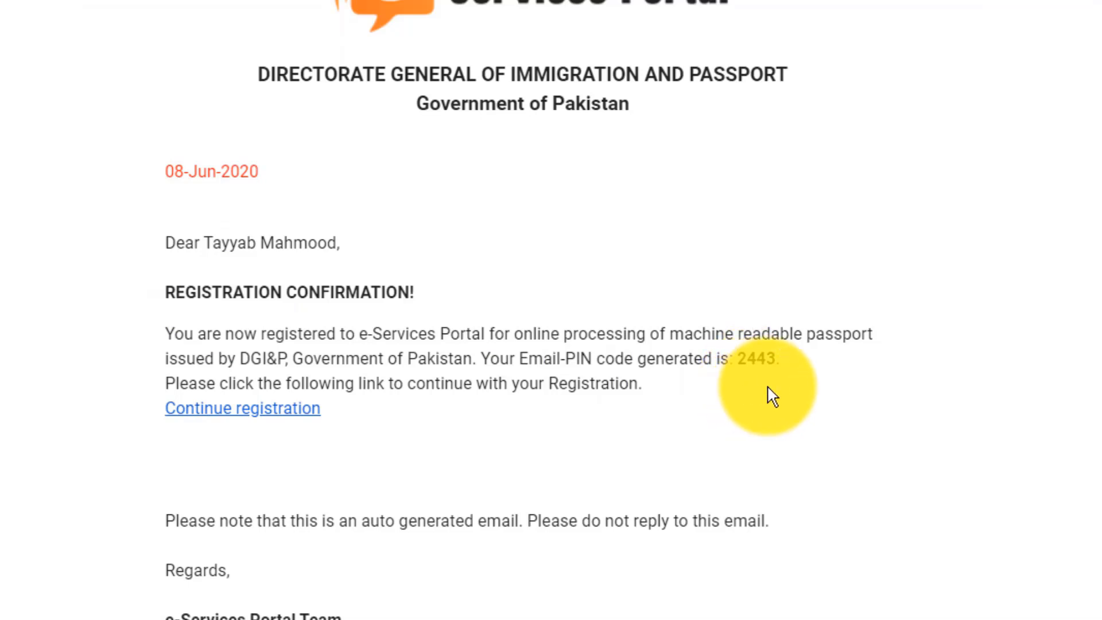
pyautogui.click(281, 421)
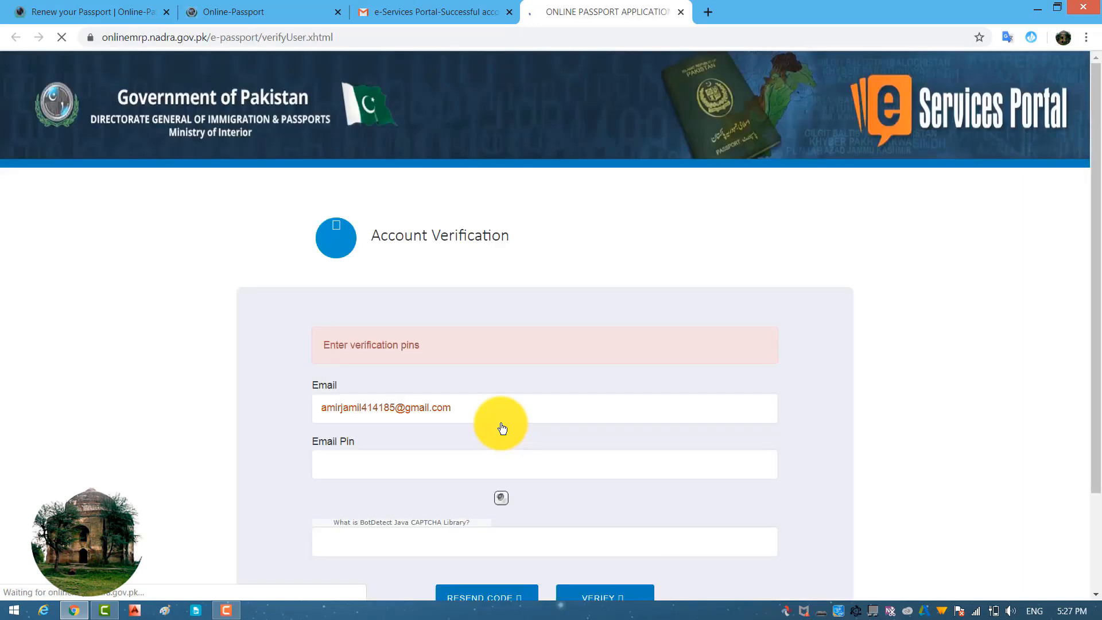
# - Enter the emailed Email PIN and the shown CAPTCHA code, then VERIFY to reach sign-in
pyautogui.scroll(-2, 503, 428)
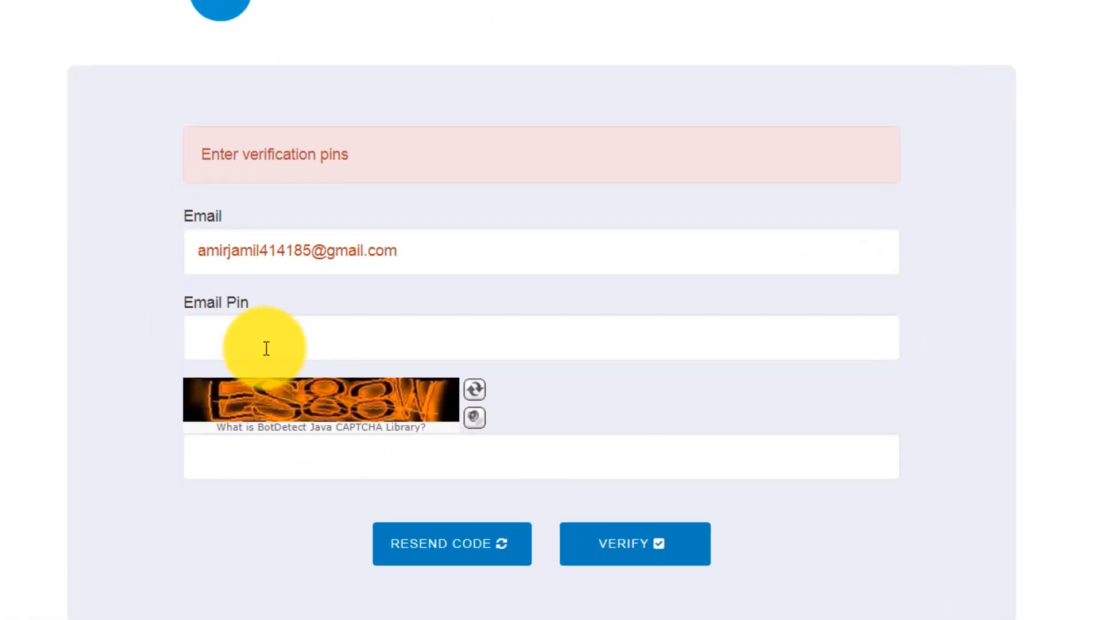
pyautogui.click(265, 345)
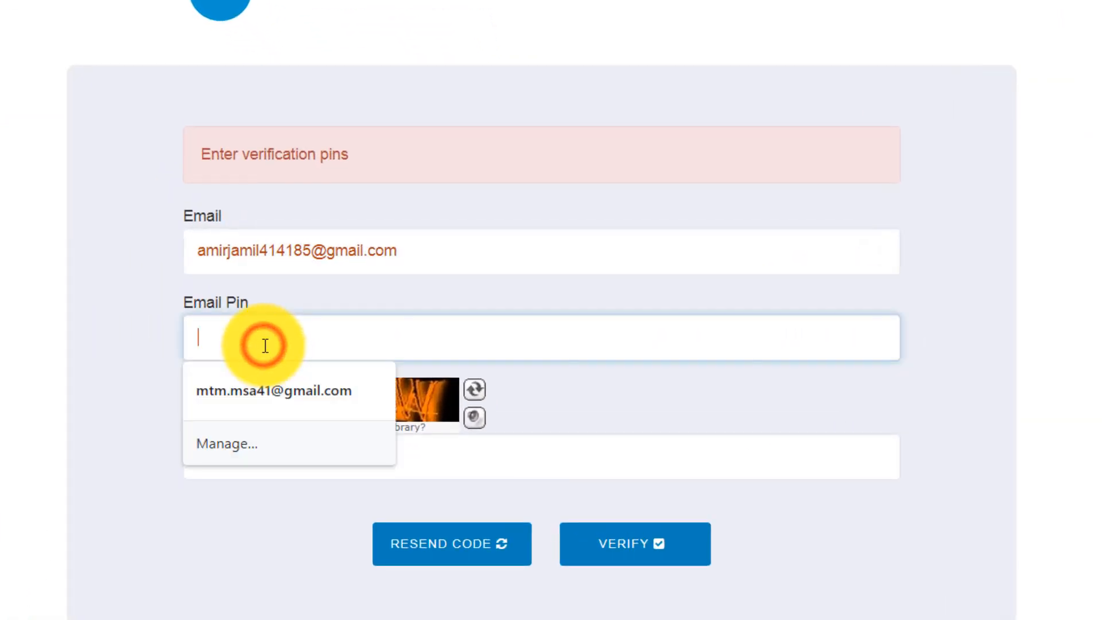
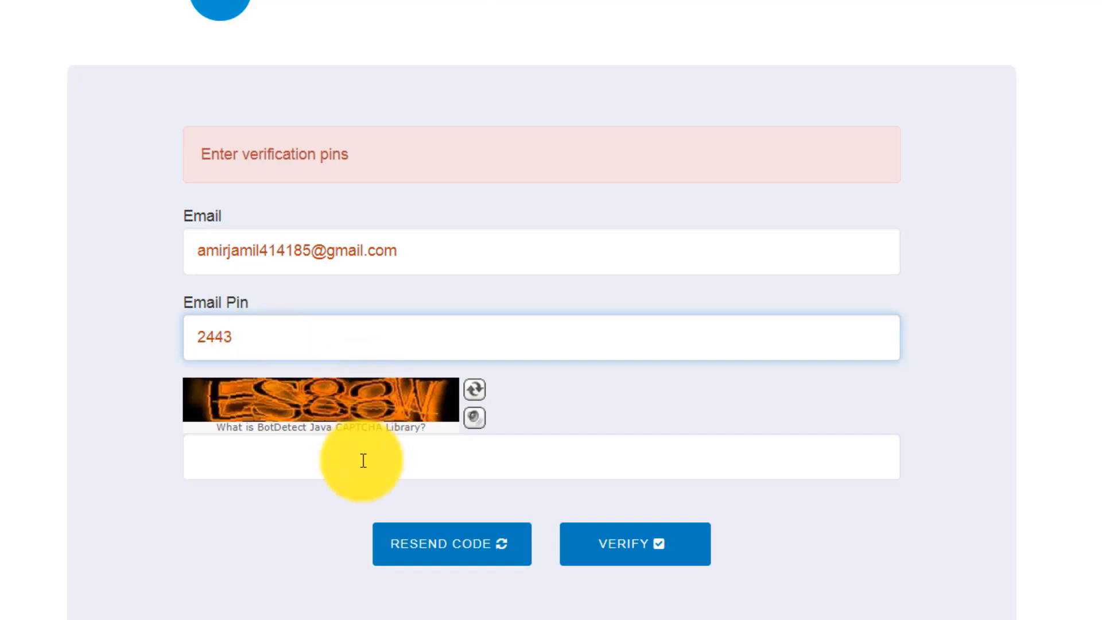
pyautogui.click(363, 460)
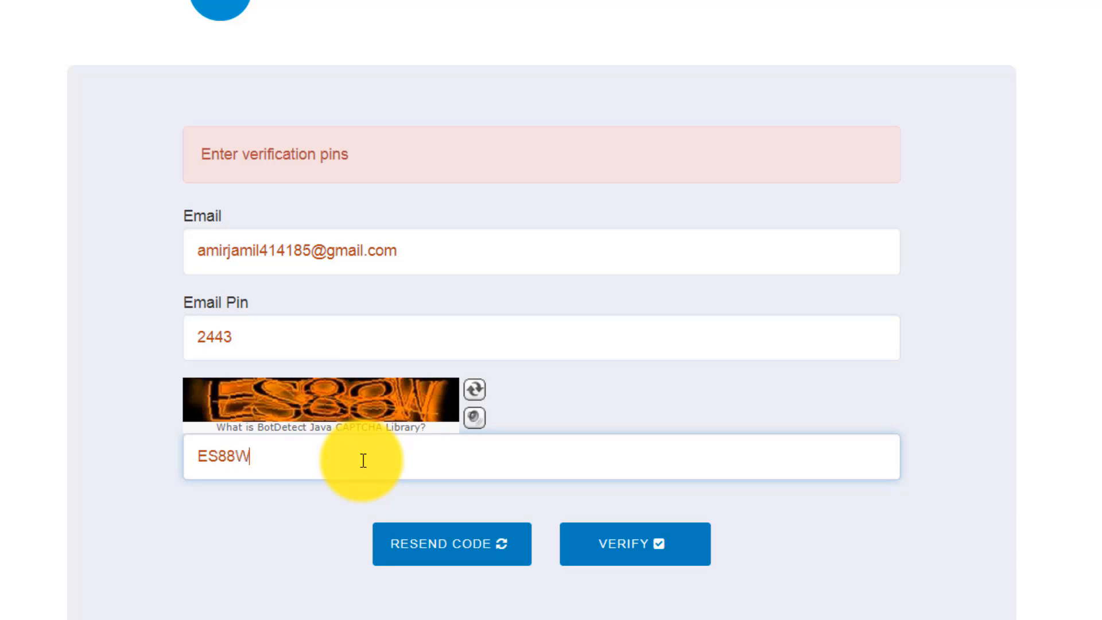
pyautogui.click(637, 554)
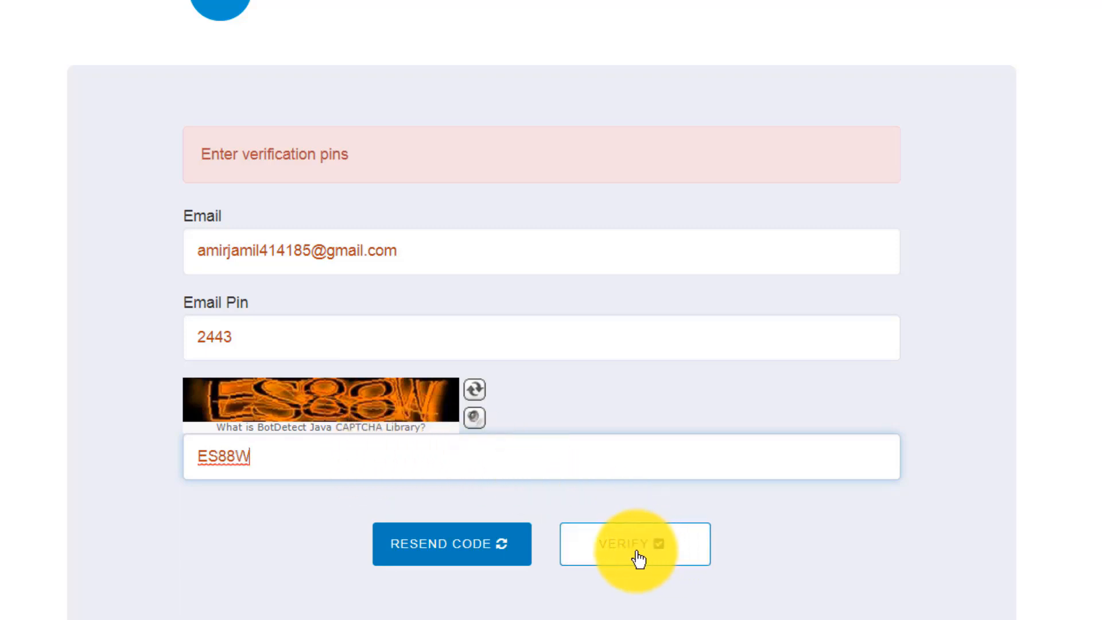
pyautogui.click(639, 557)
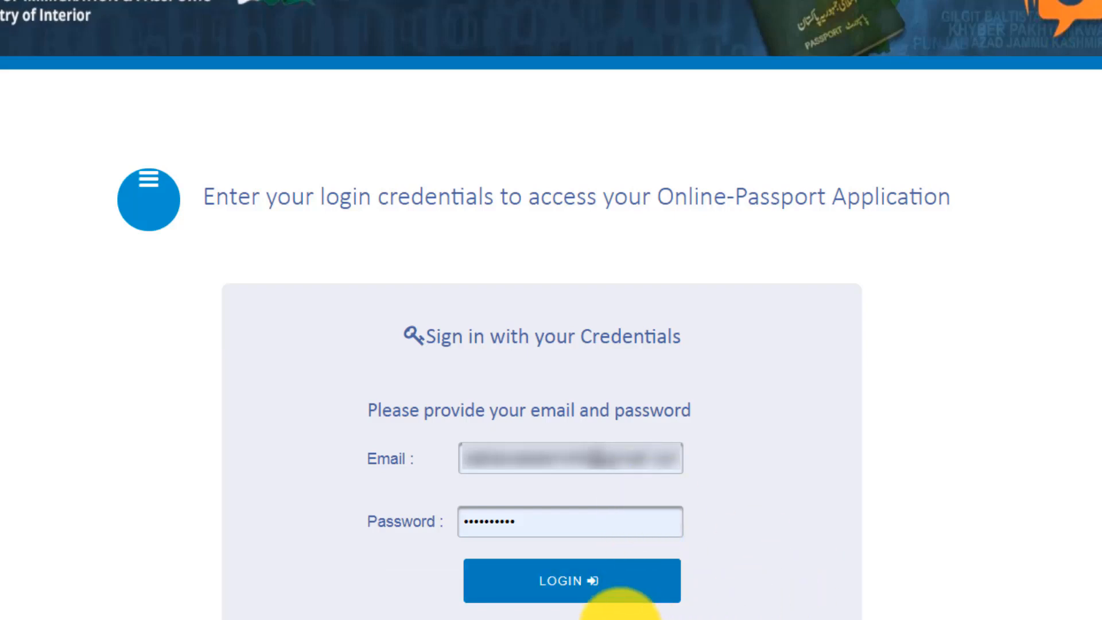
# - Log in, tick the Terms and Conditions acceptance box and choose Accept and Continue
pyautogui.click(569, 596)
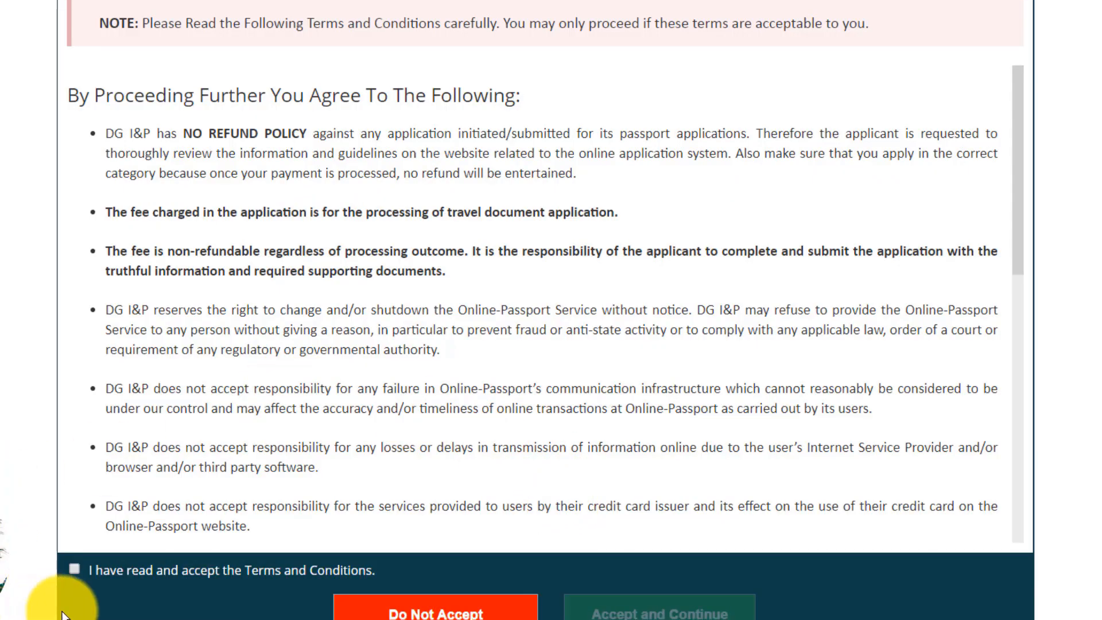
pyautogui.click(75, 569)
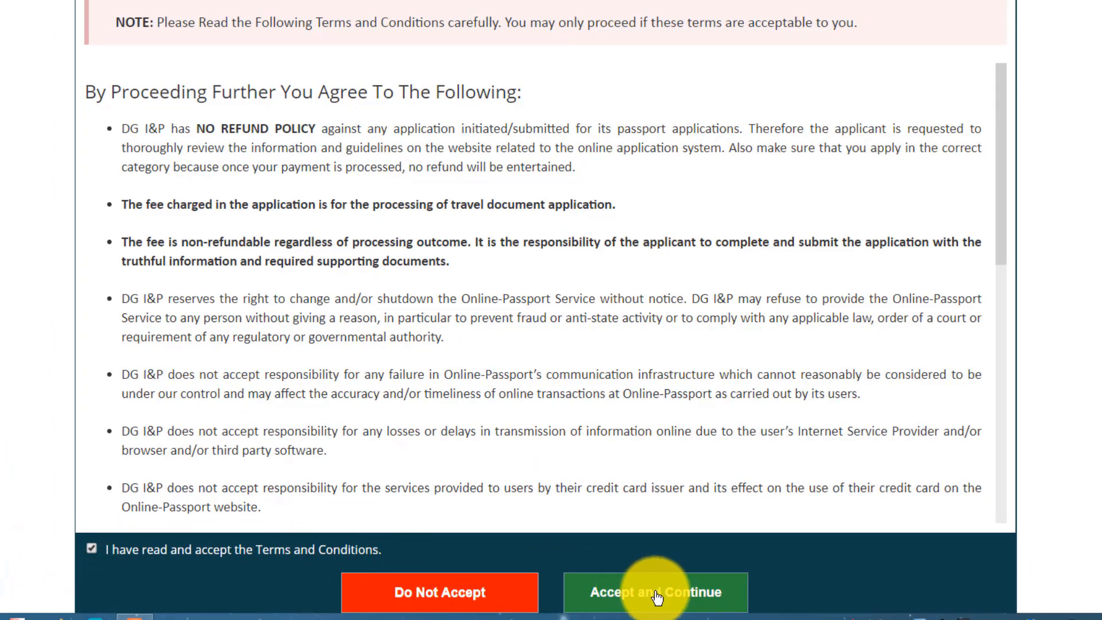
pyautogui.click(657, 594)
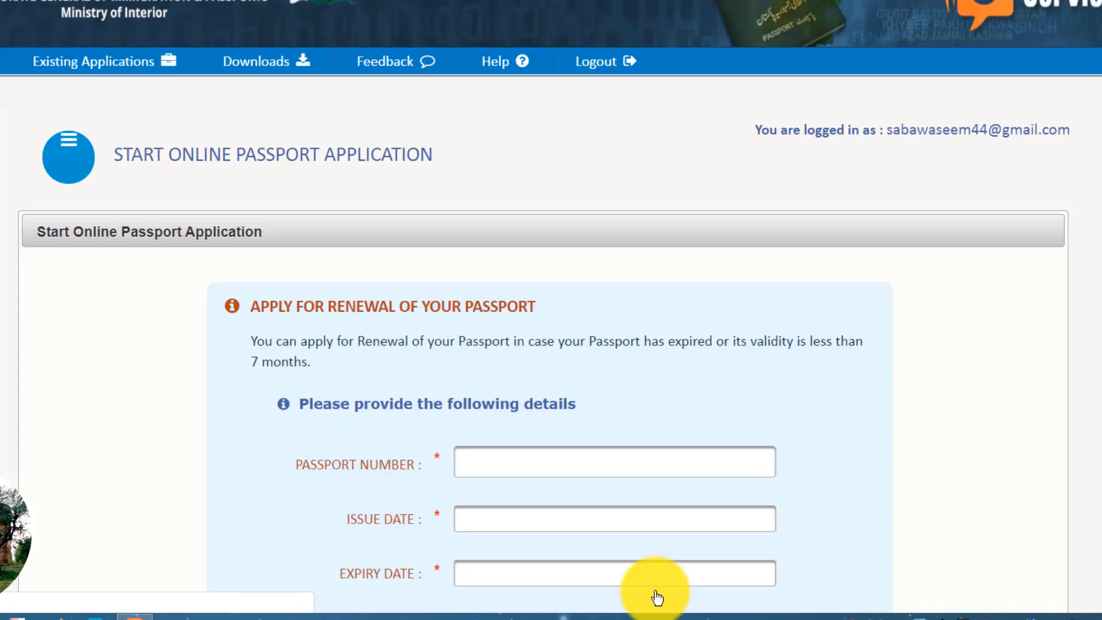
# - Enter the old passport number, issue date 2018-02-06 and expiry date 2020-06-03
pyautogui.click(68, 374)
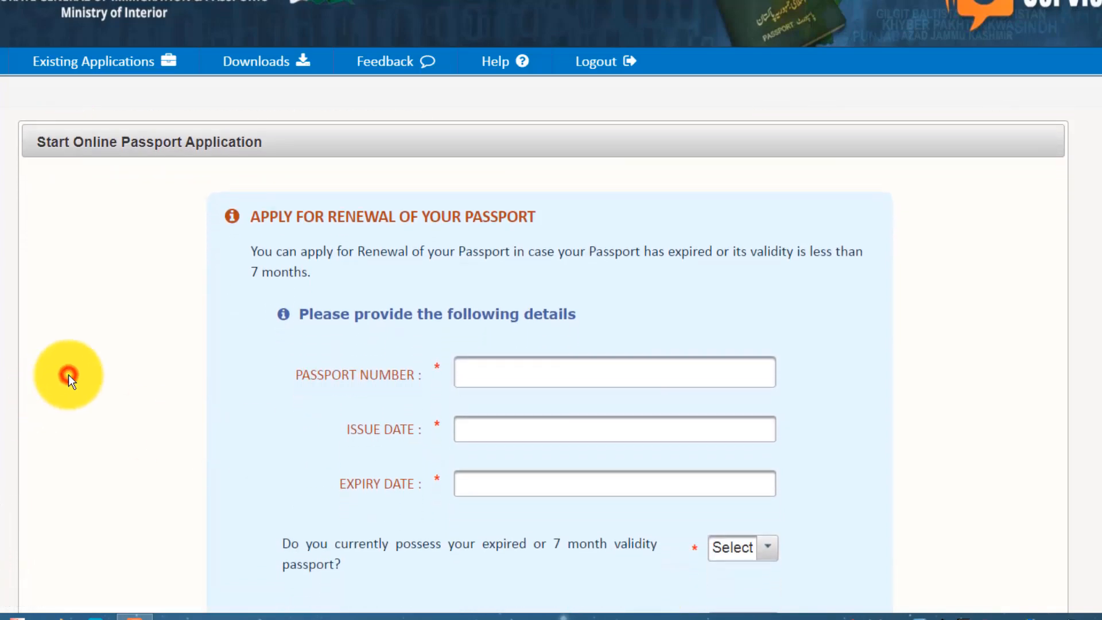
pyautogui.scroll(-2, 67, 374)
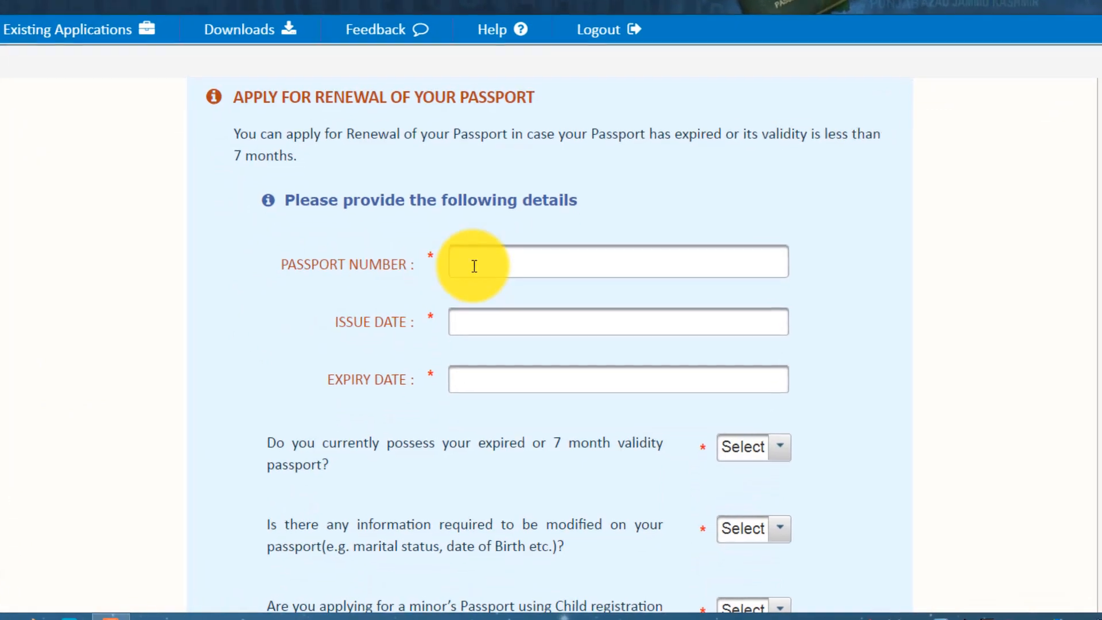
pyautogui.click(481, 253)
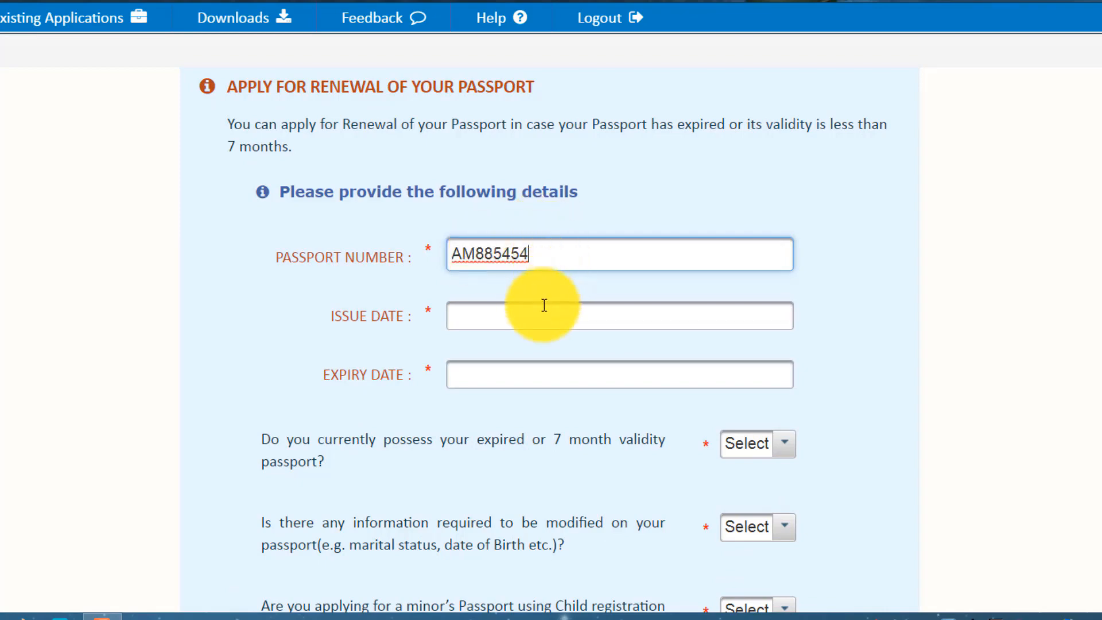
pyautogui.click(533, 319)
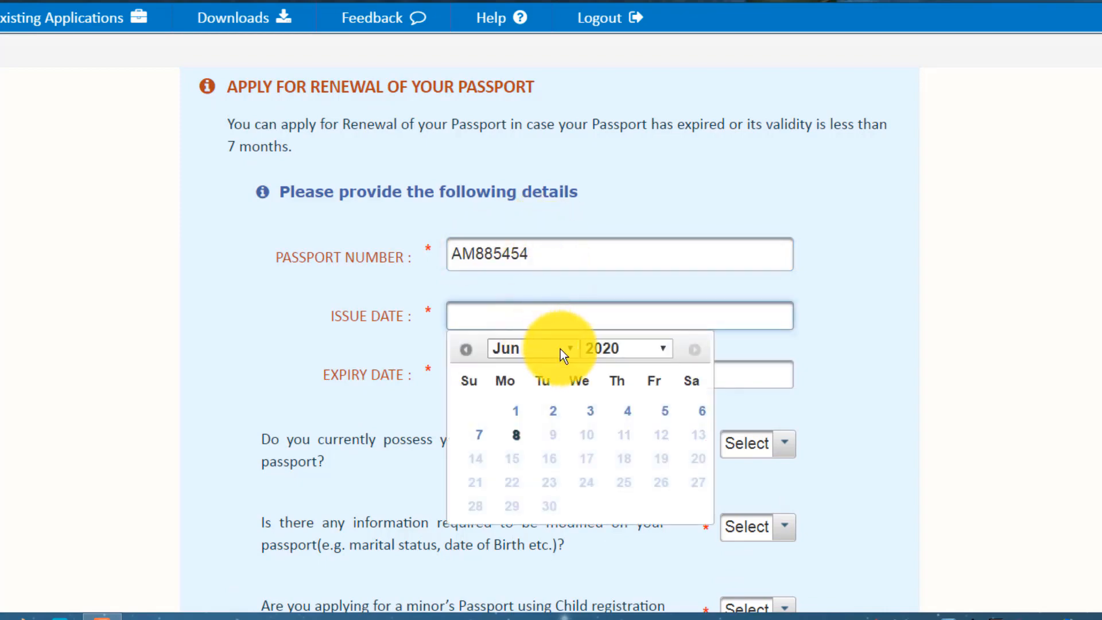
pyautogui.click(611, 350)
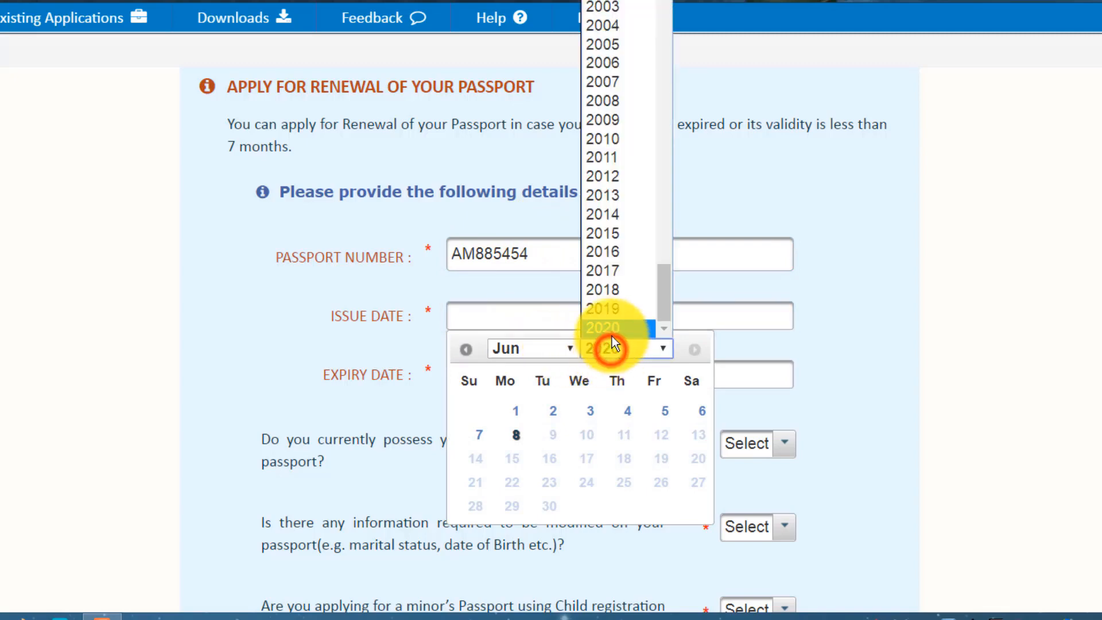
pyautogui.click(616, 298)
pyautogui.click(532, 349)
pyautogui.click(526, 387)
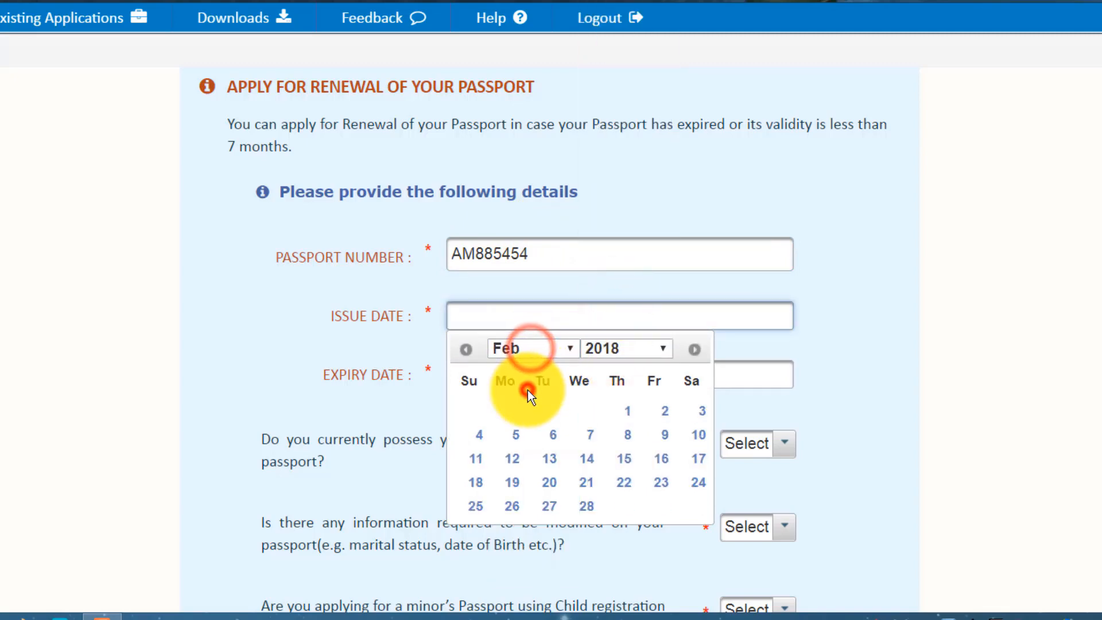
pyautogui.click(554, 433)
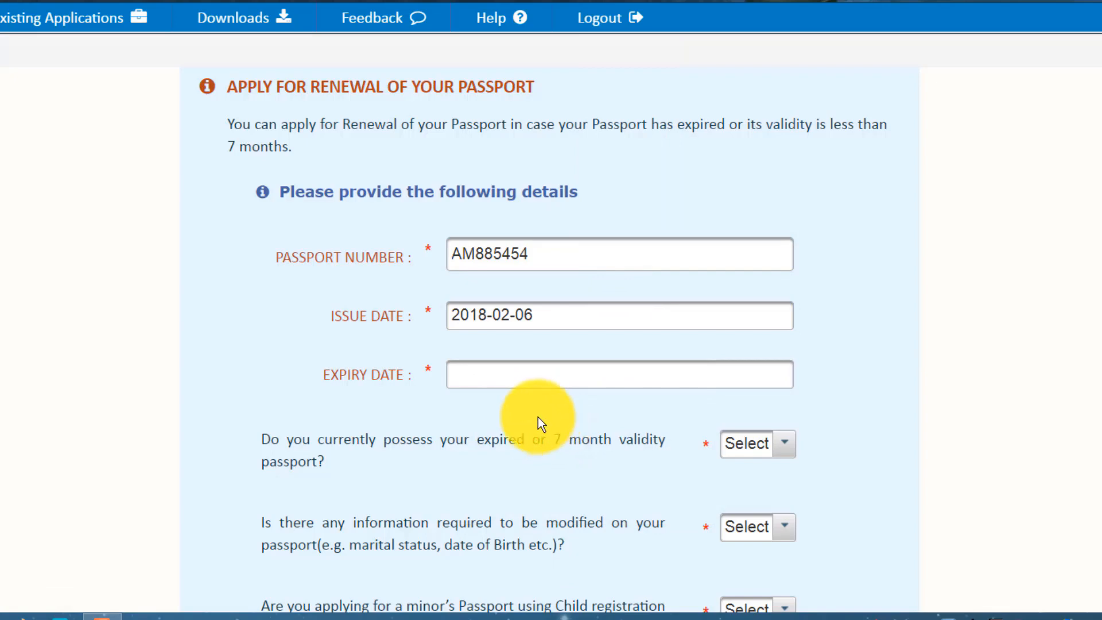
pyautogui.click(509, 379)
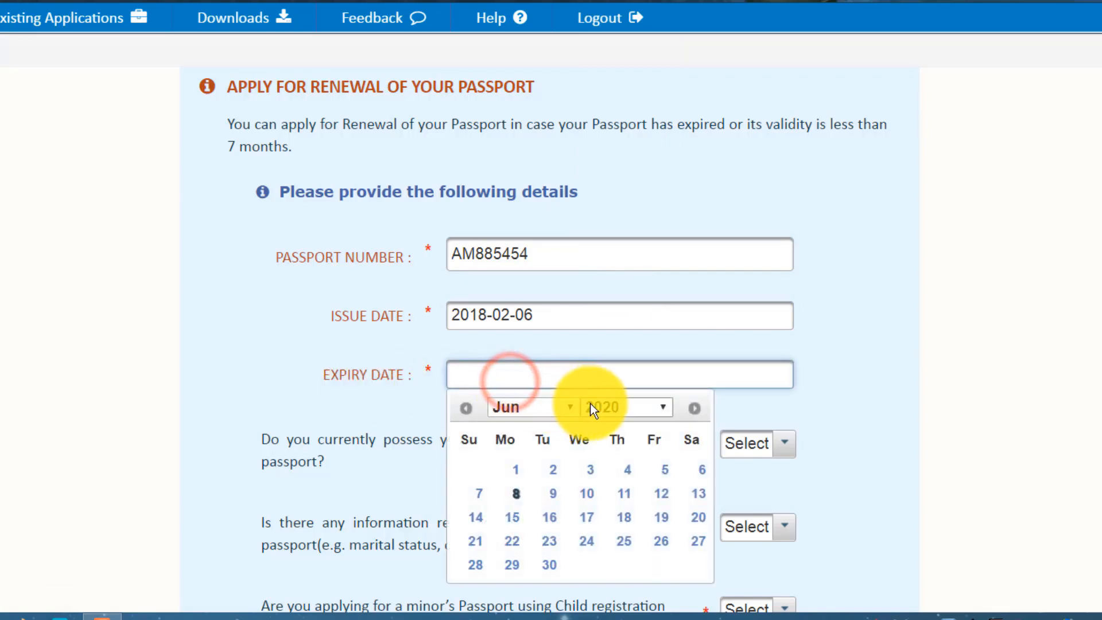
pyautogui.click(590, 470)
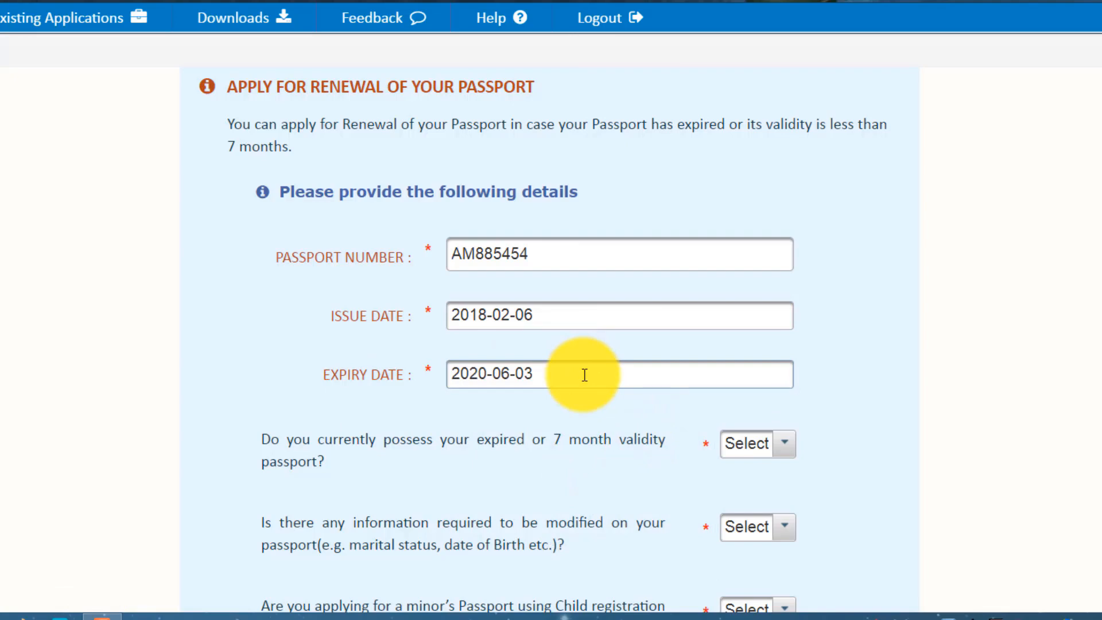
# - Answer Yes to having the old passport, No to modifying details, Yes to minor's passport, No to asylum
pyautogui.scroll(-5, 584, 375)
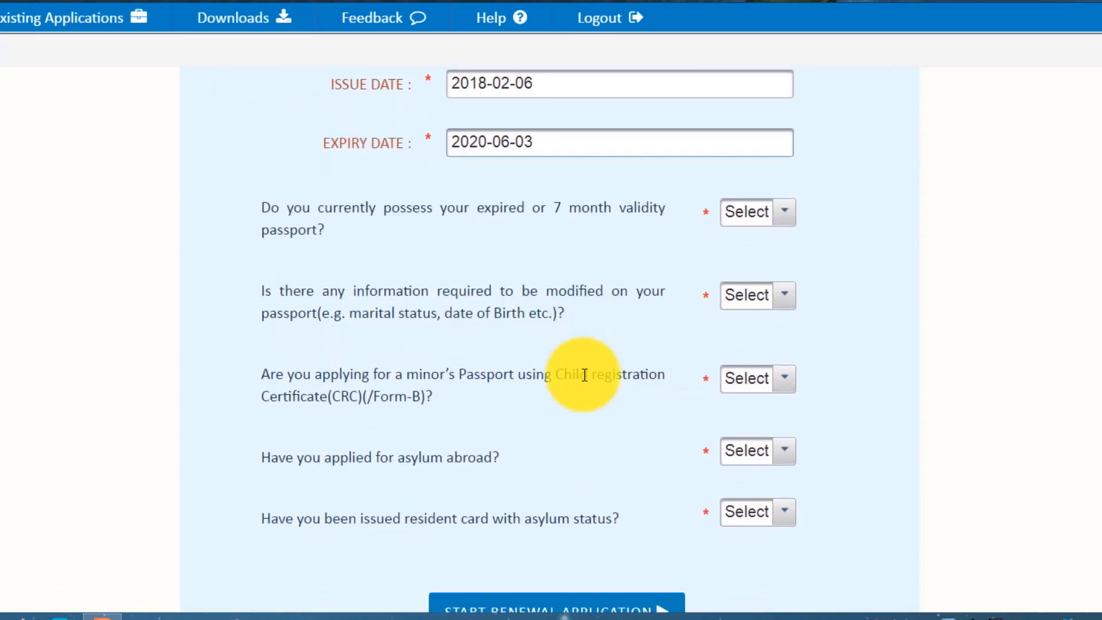
pyautogui.scroll(-1, 584, 375)
pyautogui.scroll(1, 584, 375)
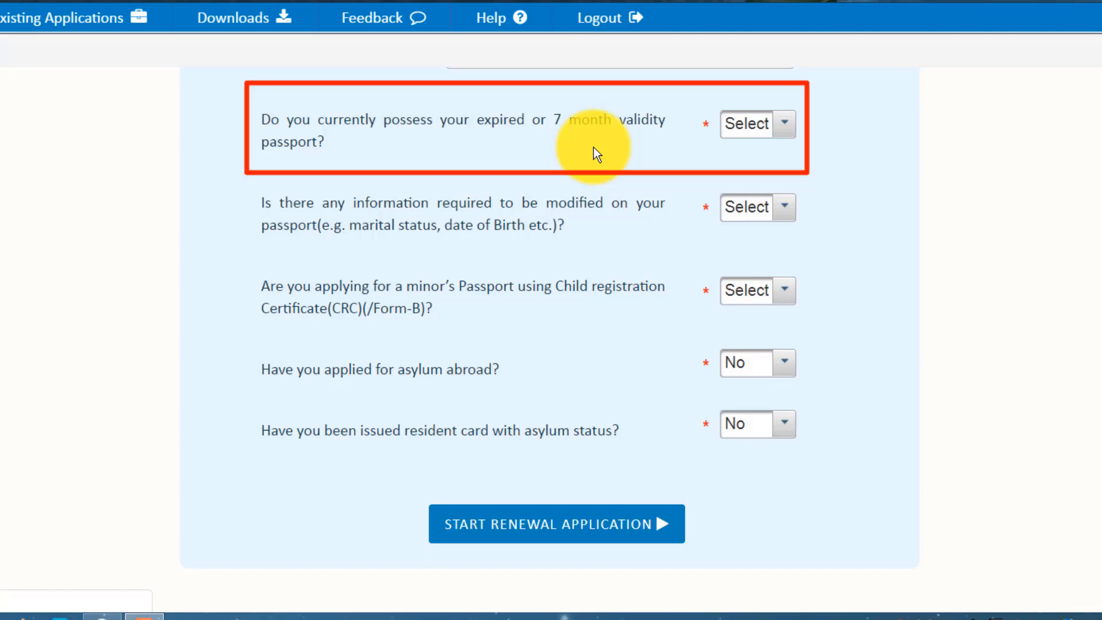
pyautogui.click(751, 132)
pyautogui.click(743, 182)
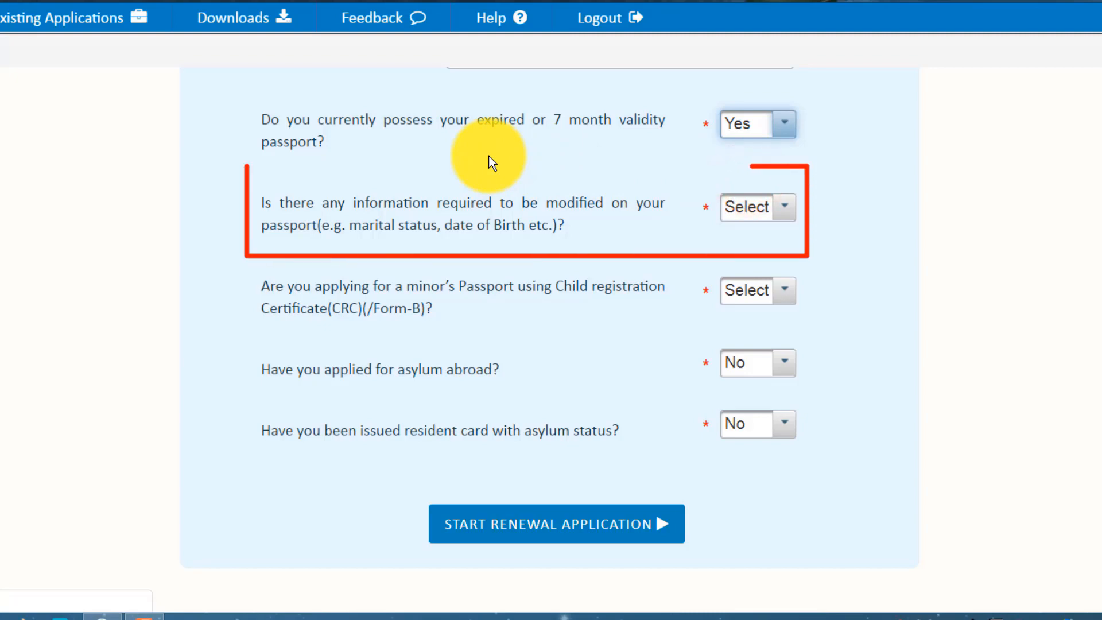
pyautogui.click(765, 210)
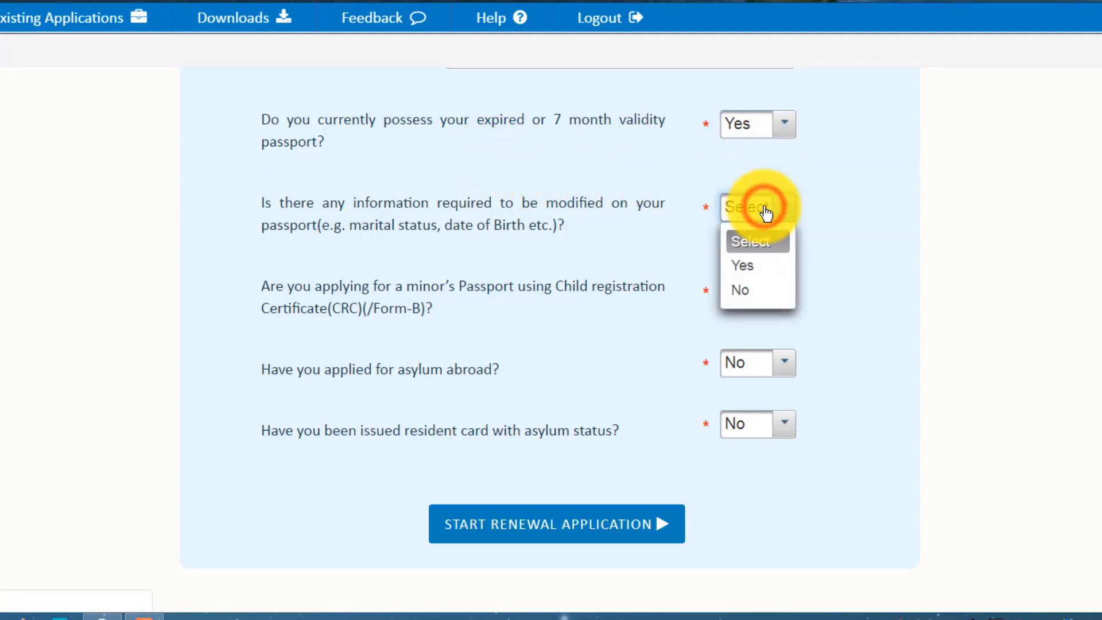
pyautogui.click(745, 293)
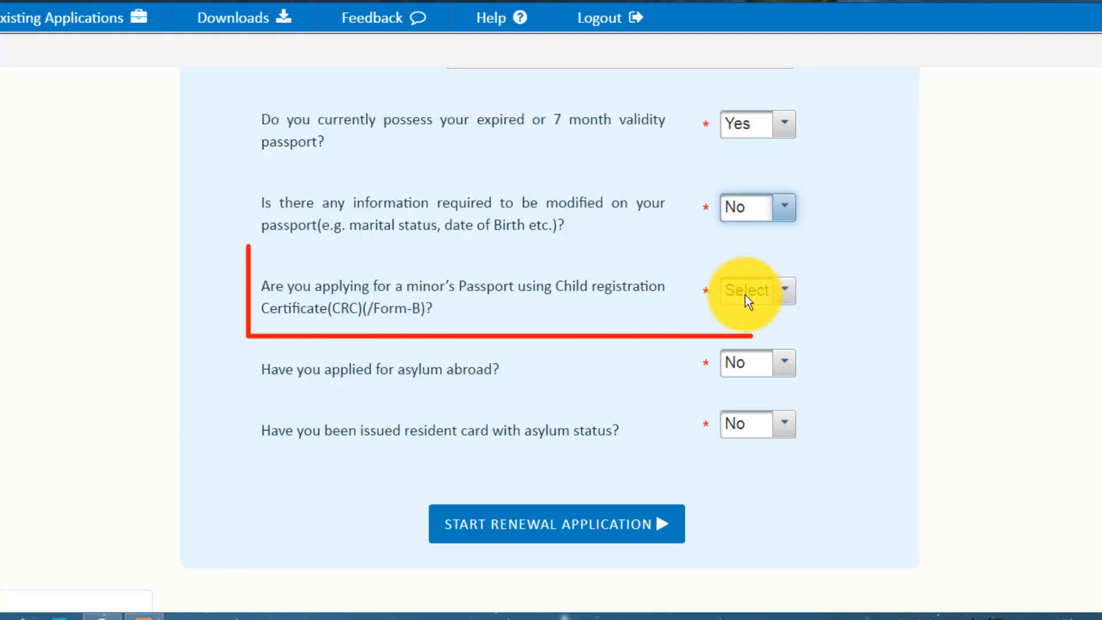
pyautogui.click(743, 290)
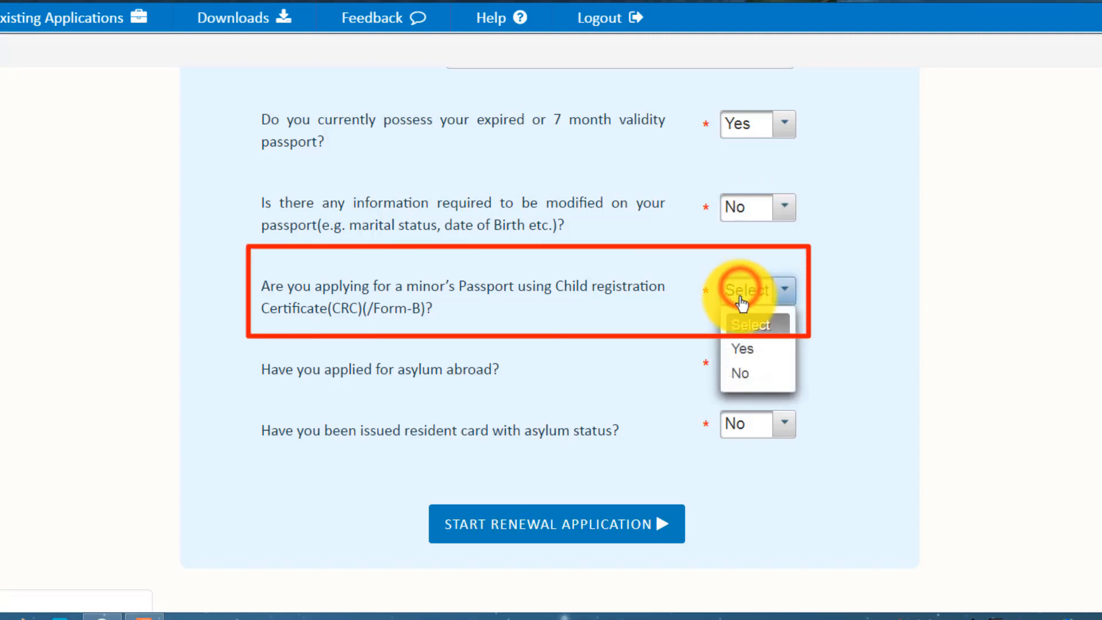
pyautogui.click(740, 347)
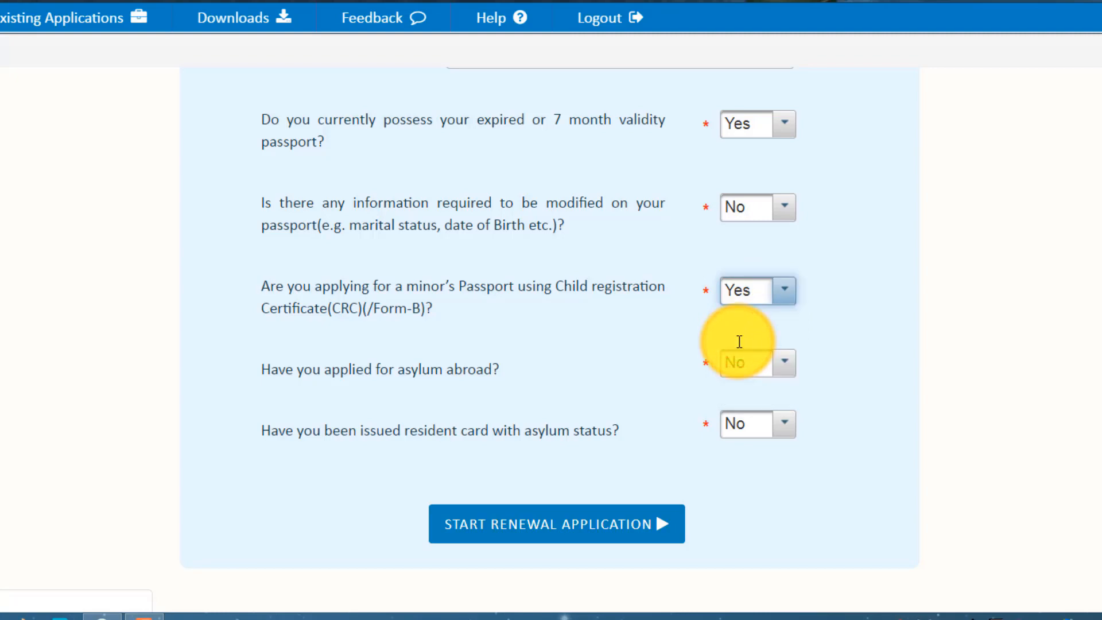
pyautogui.click(771, 372)
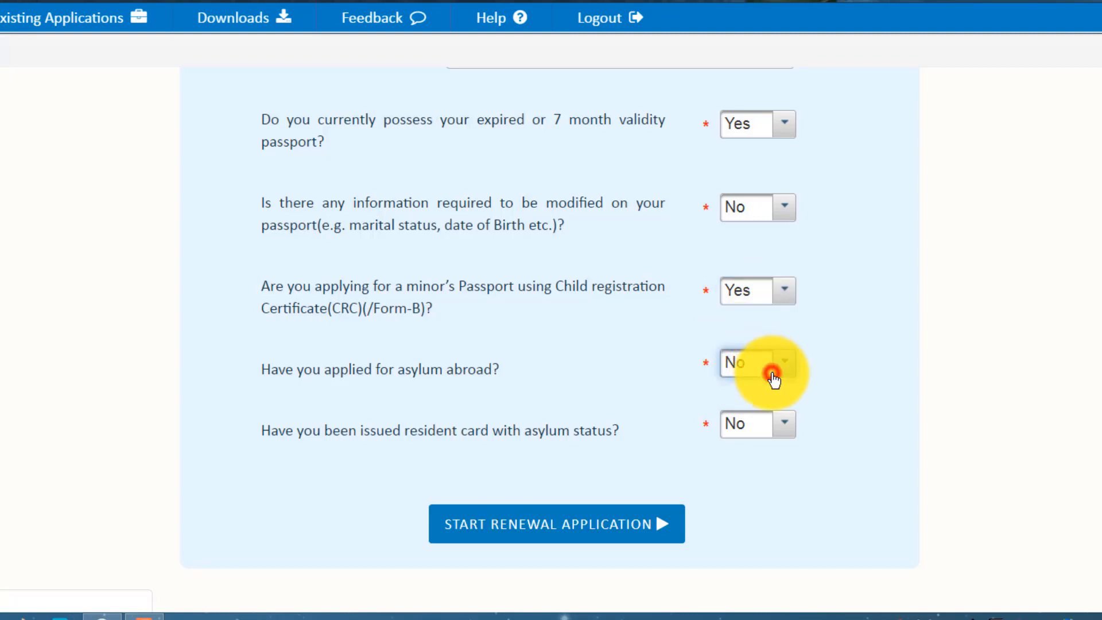
pyautogui.click(759, 445)
# - Set the last renewal question to No and start the renewal application
pyautogui.scroll(2, 757, 443)
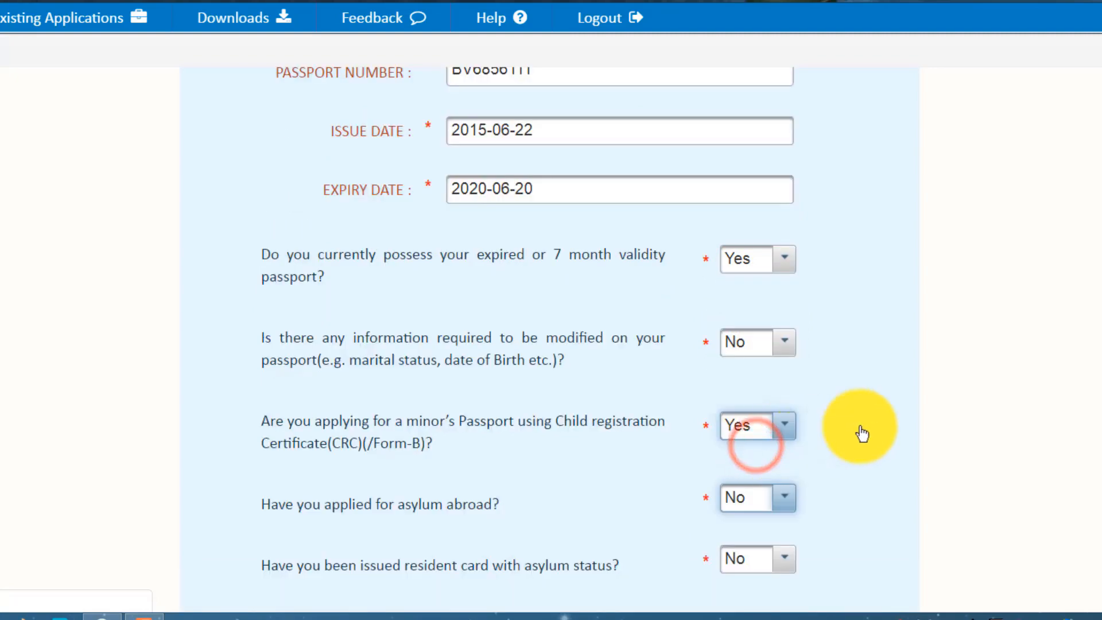
pyautogui.scroll(-4, 887, 423)
pyautogui.scroll(1, 886, 423)
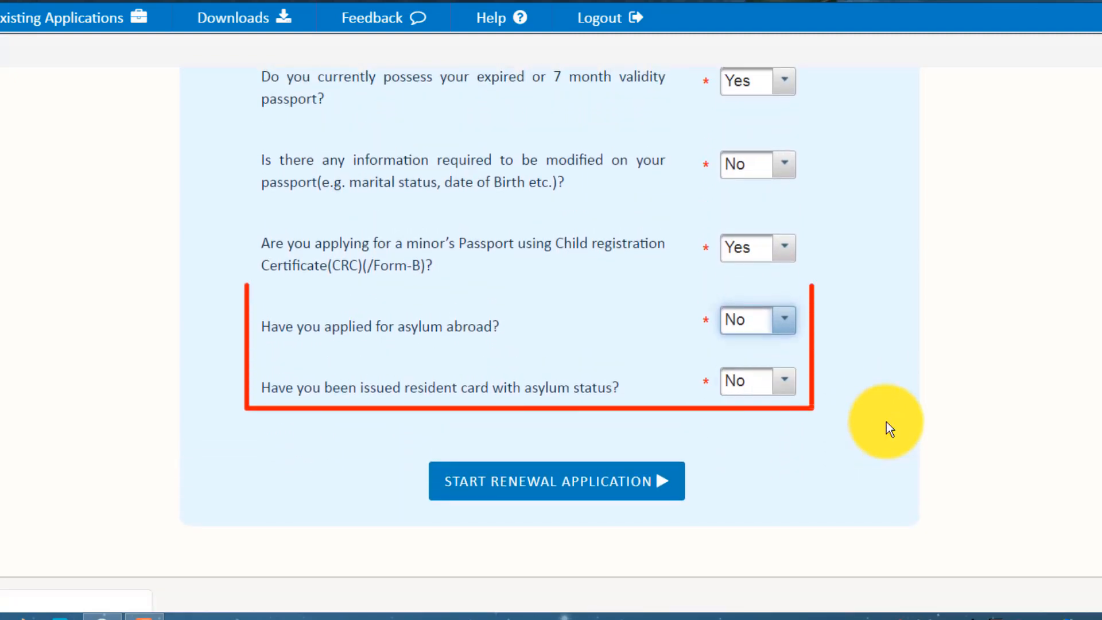
pyautogui.click(778, 448)
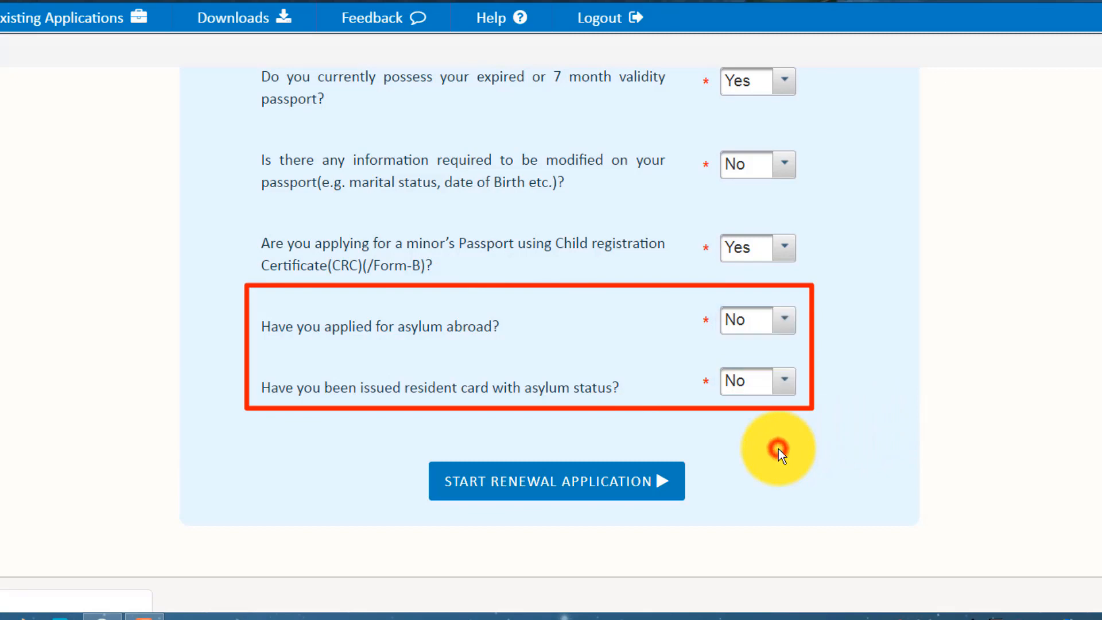
pyautogui.scroll(1, 552, 326)
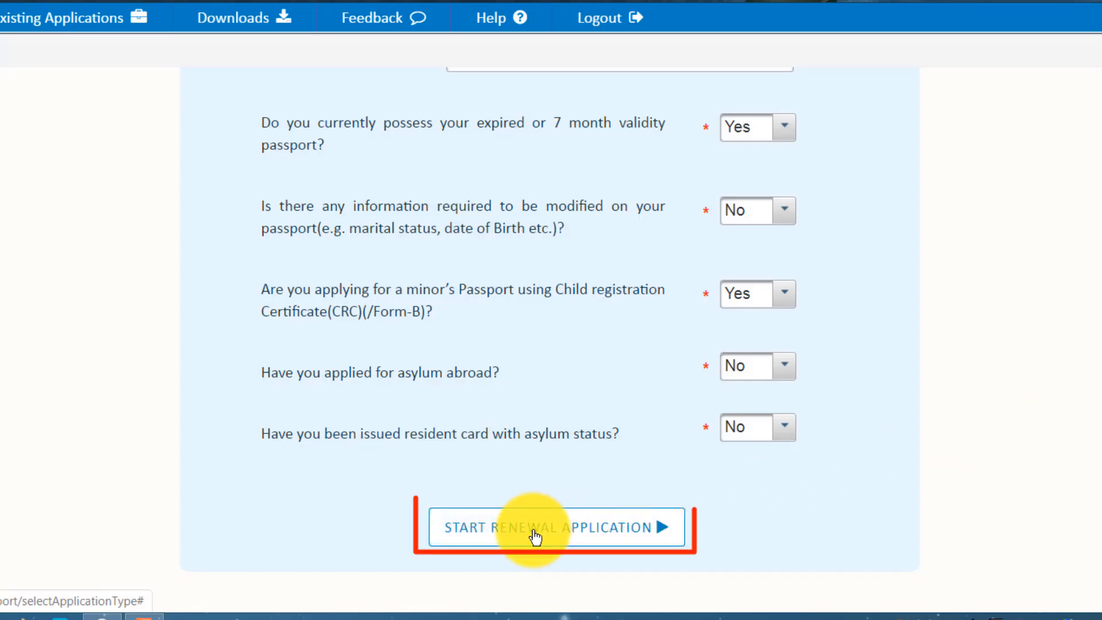
pyautogui.click(533, 533)
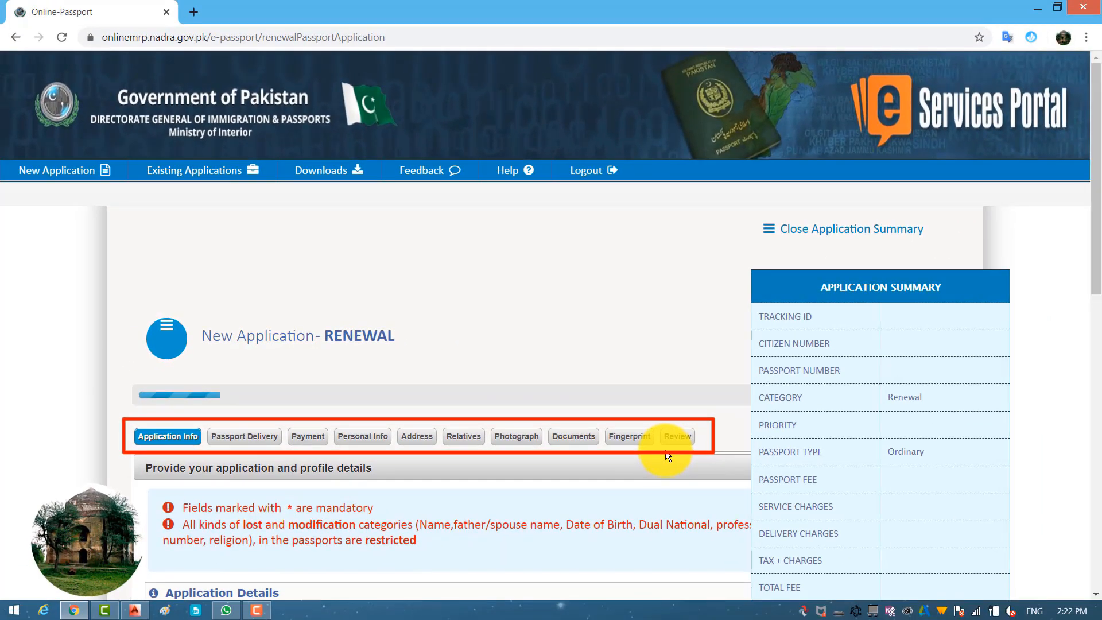
pyautogui.scroll(-1, 1096, 204)
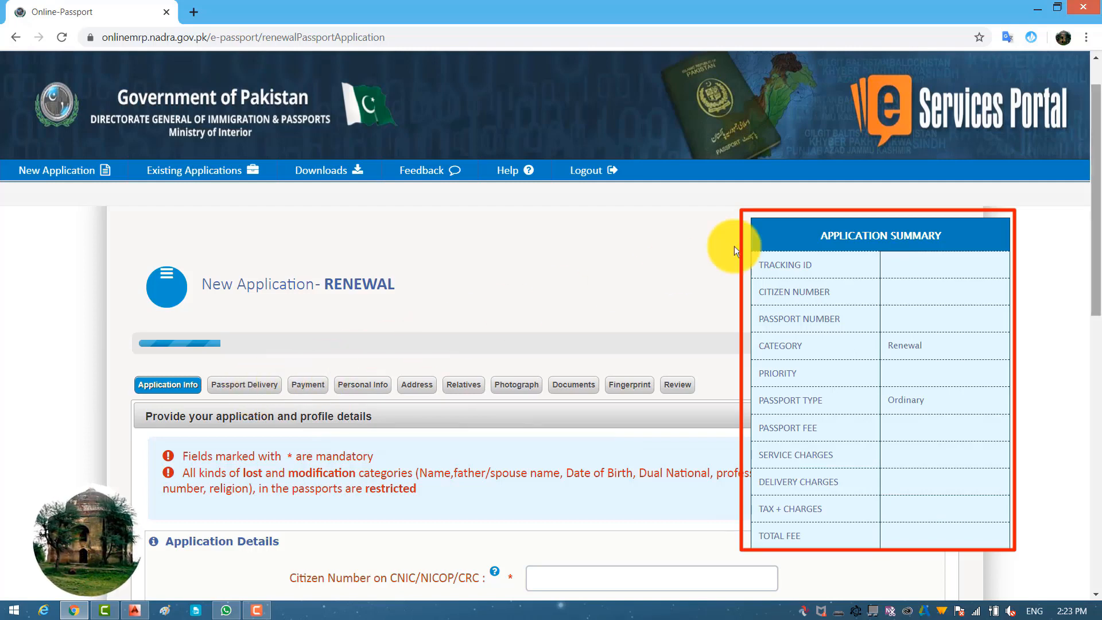
pyautogui.moveTo(1095, 141)
pyautogui.mouseDown()
pyautogui.moveTo(1098, 277)
pyautogui.moveTo(1099, 265)
pyautogui.mouseUp()
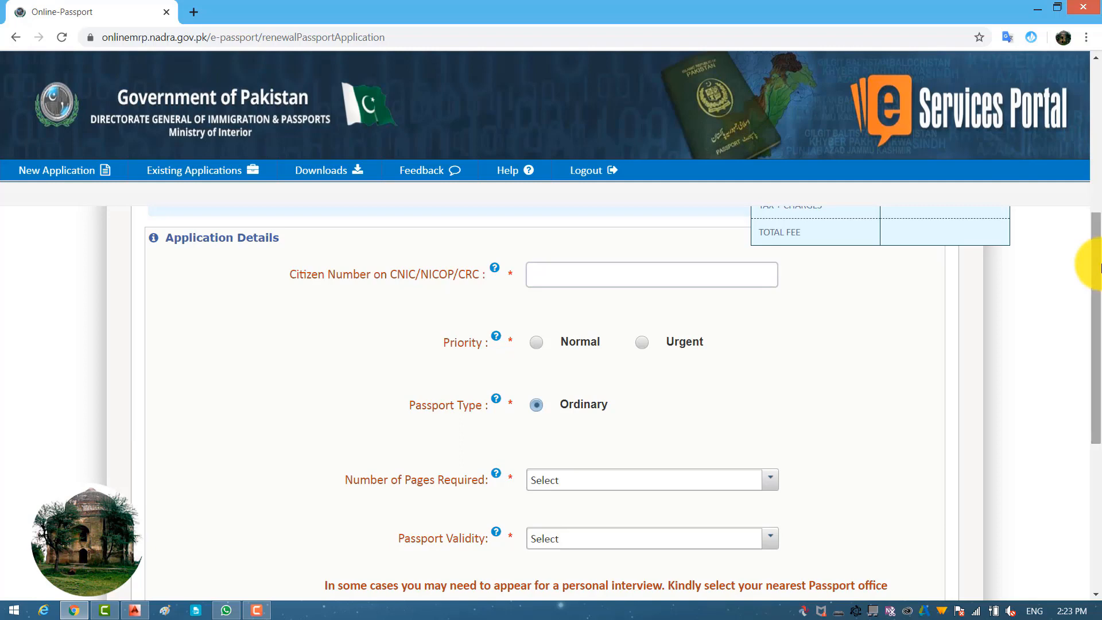
pyautogui.moveTo(1099, 333); pyautogui.dragTo(1099, 344)
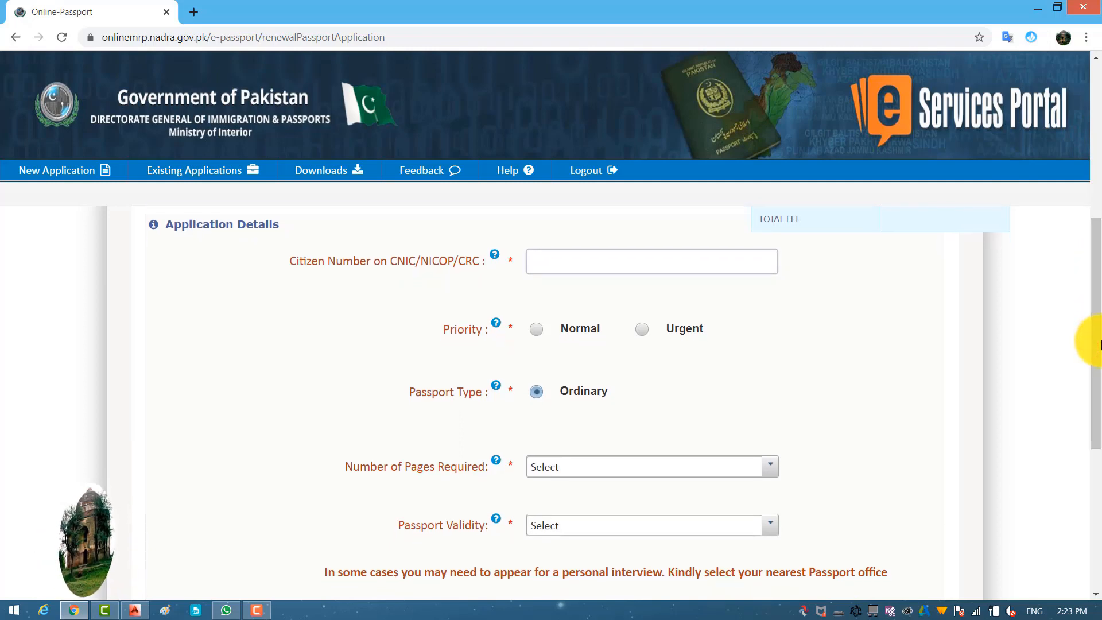
# - Enter the minor's citizen number and let the portal verify it
pyautogui.click(521, 263)
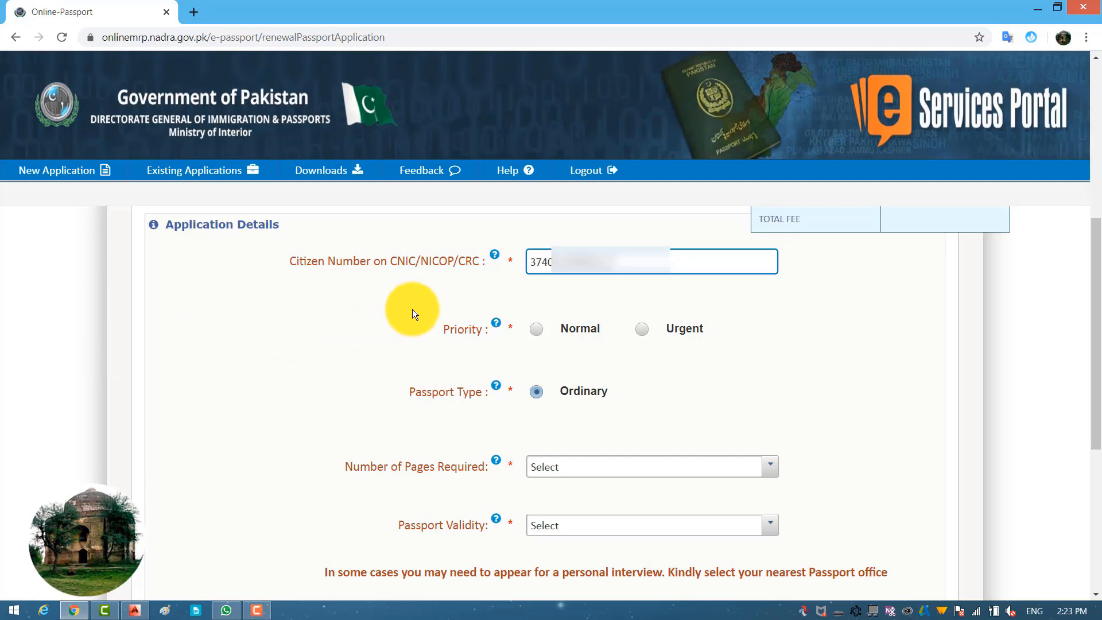
pyautogui.click(388, 311)
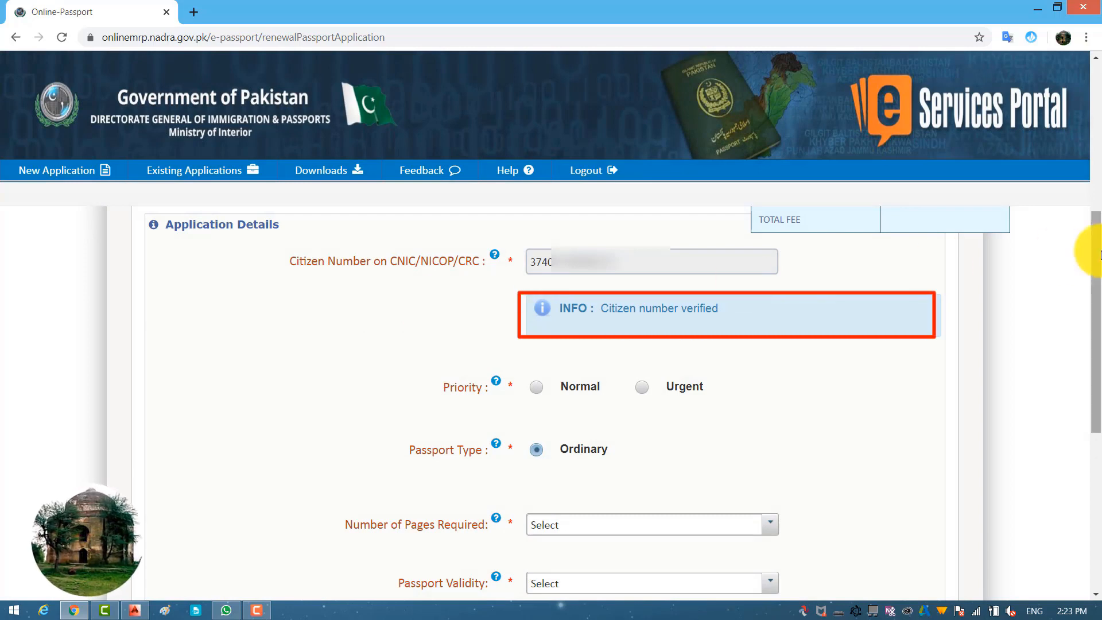
pyautogui.moveTo(1097, 250); pyautogui.dragTo(1098, 291)
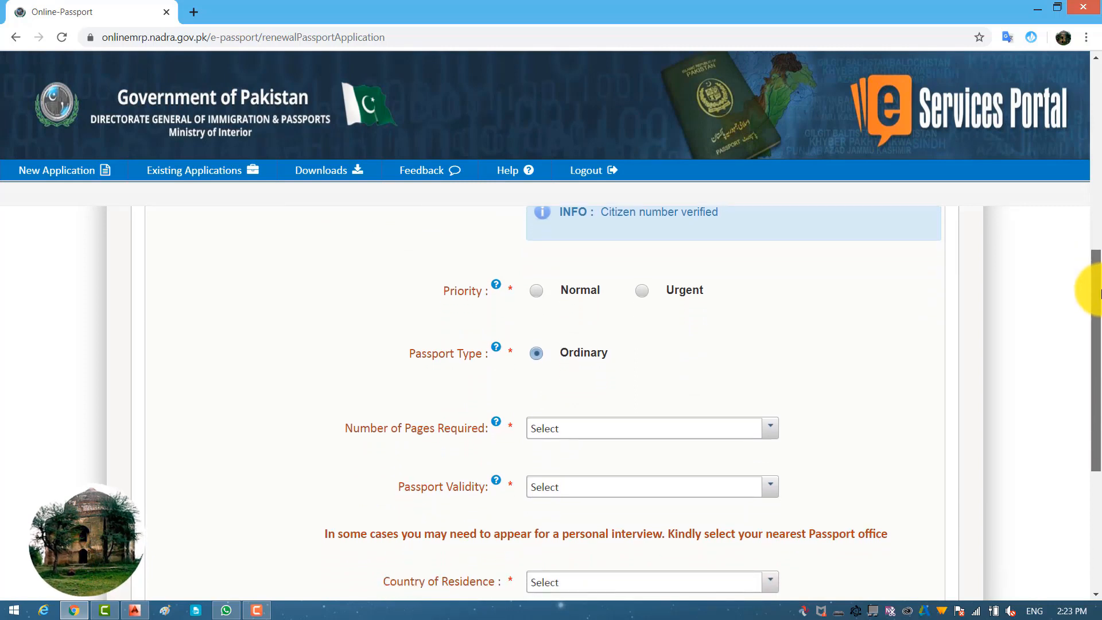
pyautogui.moveTo(1097, 293); pyautogui.dragTo(1098, 311)
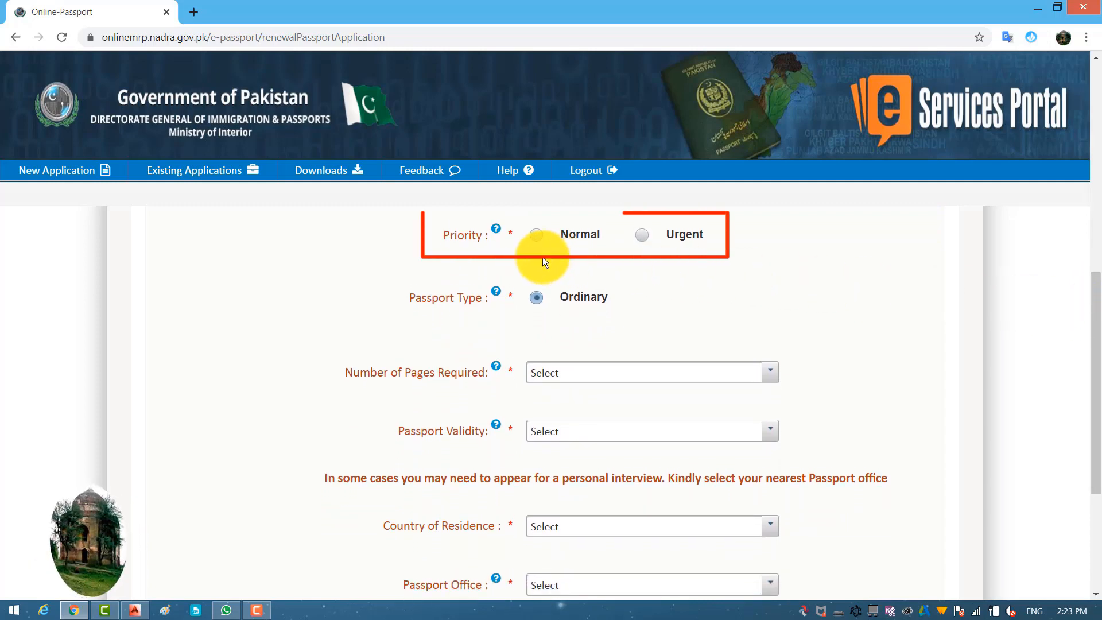
# - Set the application priority to Urgent, with processing in 2 weeks
pyautogui.click(537, 235)
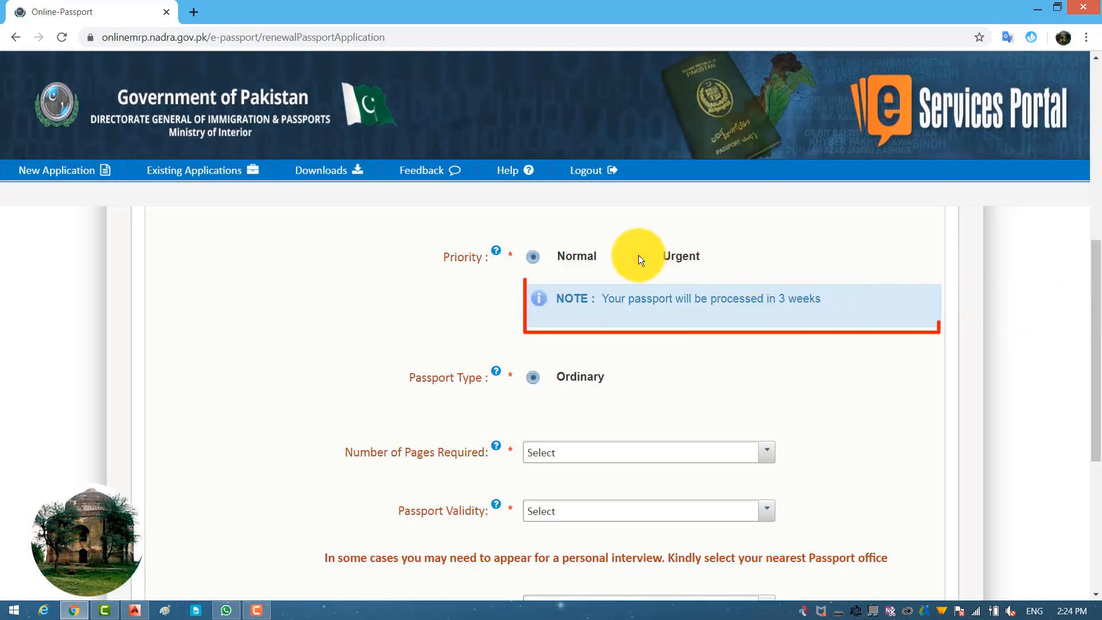
pyautogui.click(639, 255)
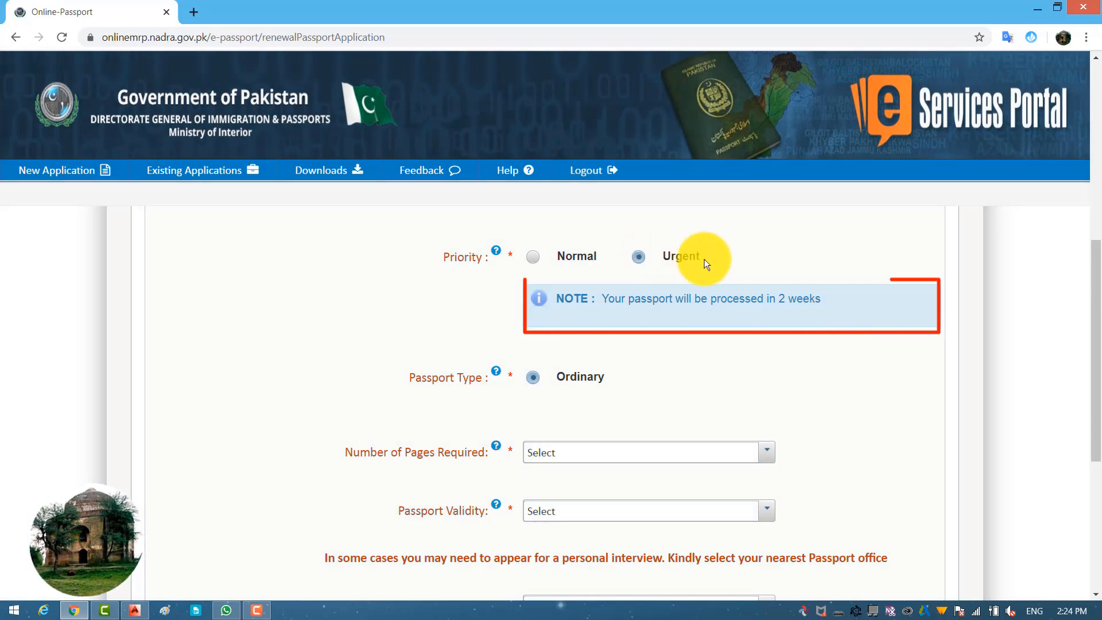
pyautogui.moveTo(1095, 283); pyautogui.dragTo(1099, 369)
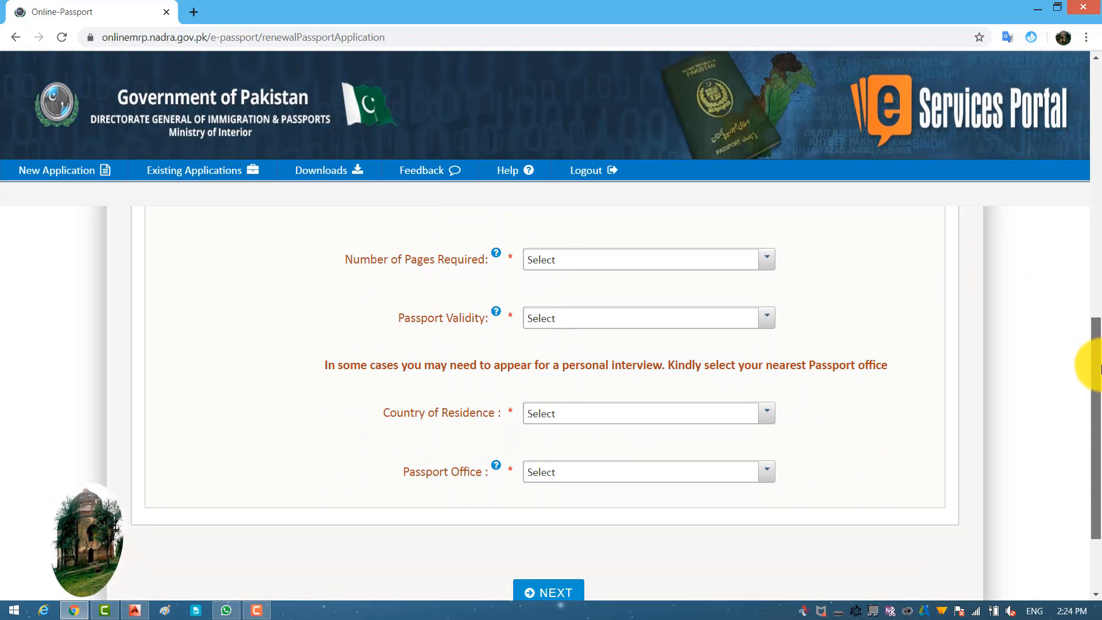
# - Choose a 36 Page Booklet with 5 Years validity
pyautogui.click(562, 263)
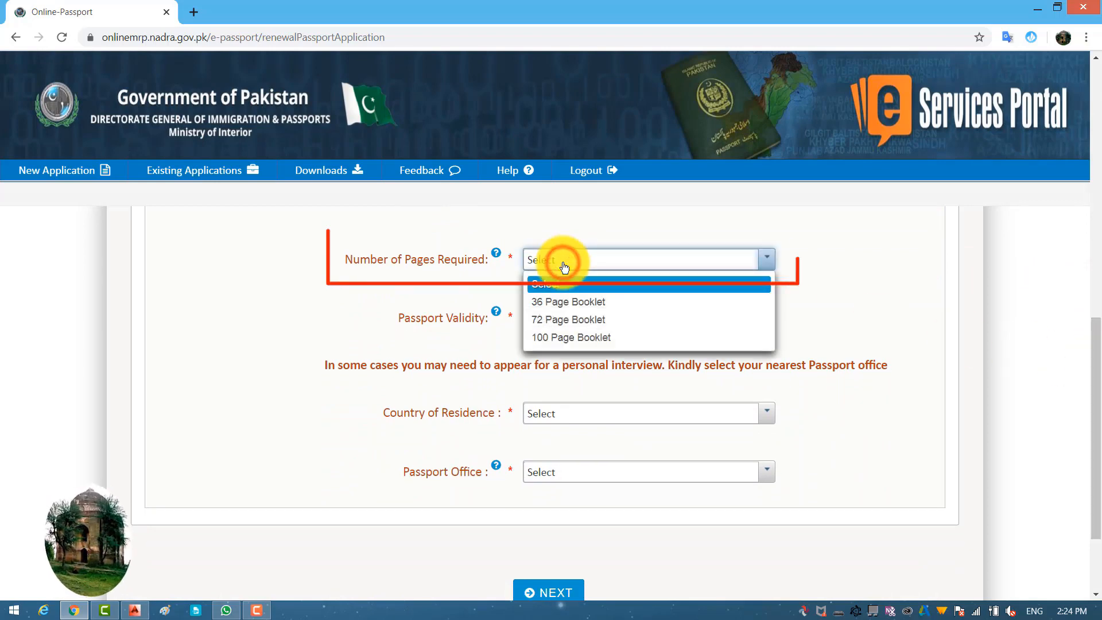
pyautogui.click(569, 302)
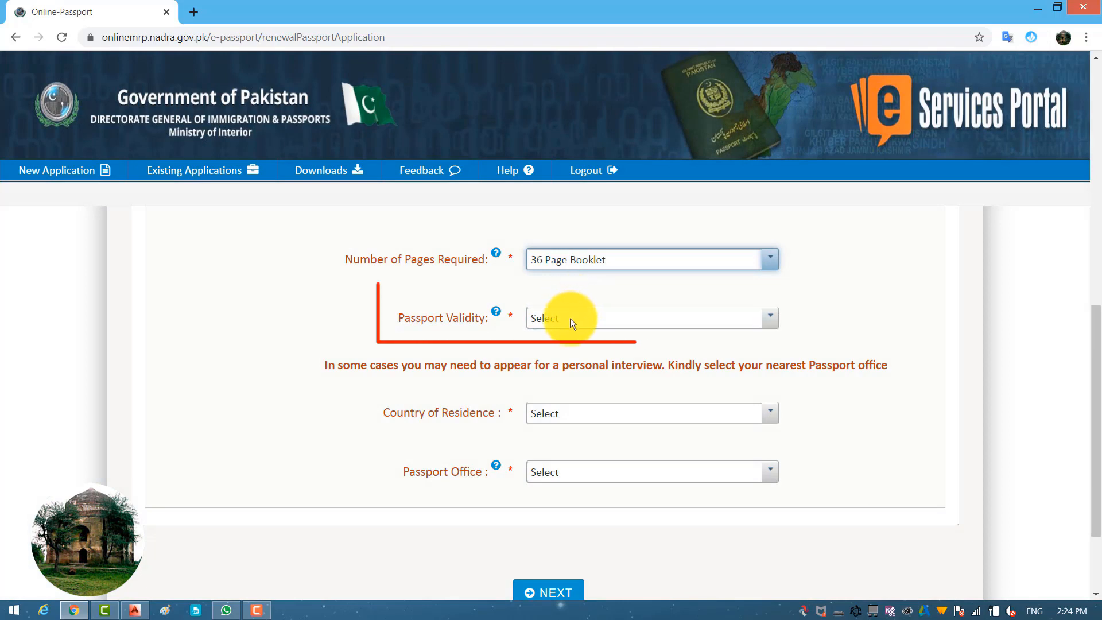
pyautogui.click(572, 325)
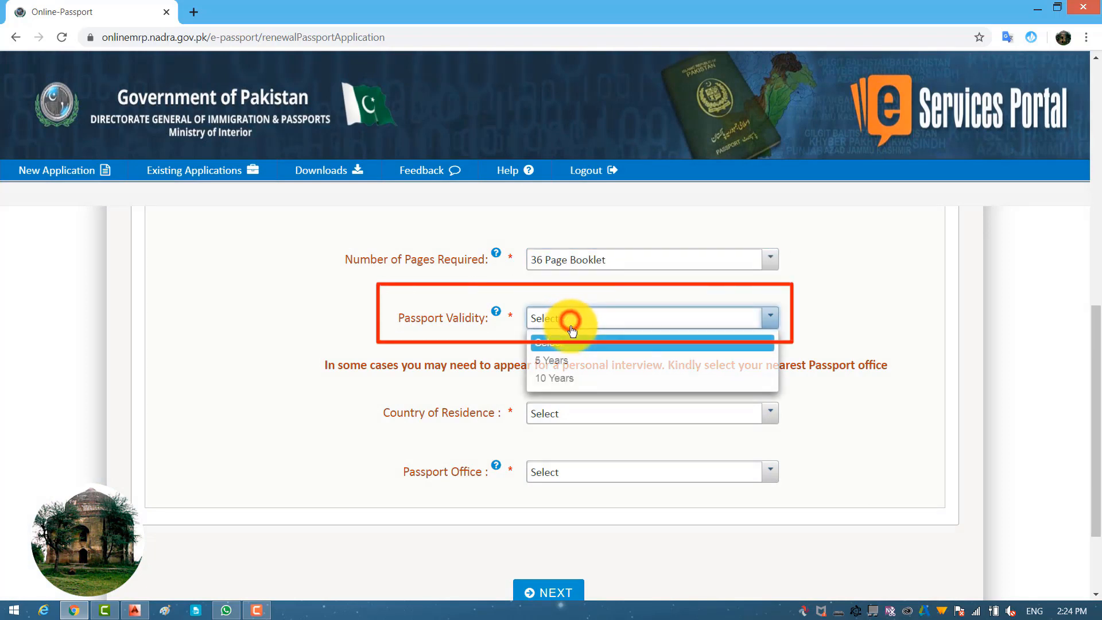
pyautogui.click(574, 362)
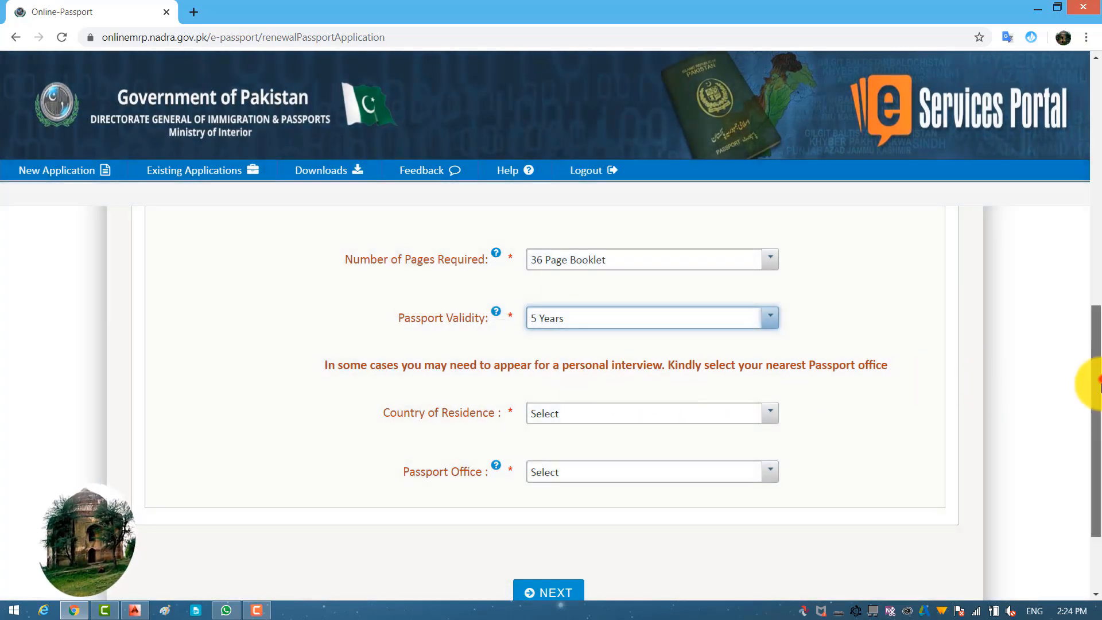
pyautogui.moveTo(1097, 381); pyautogui.dragTo(1100, 404)
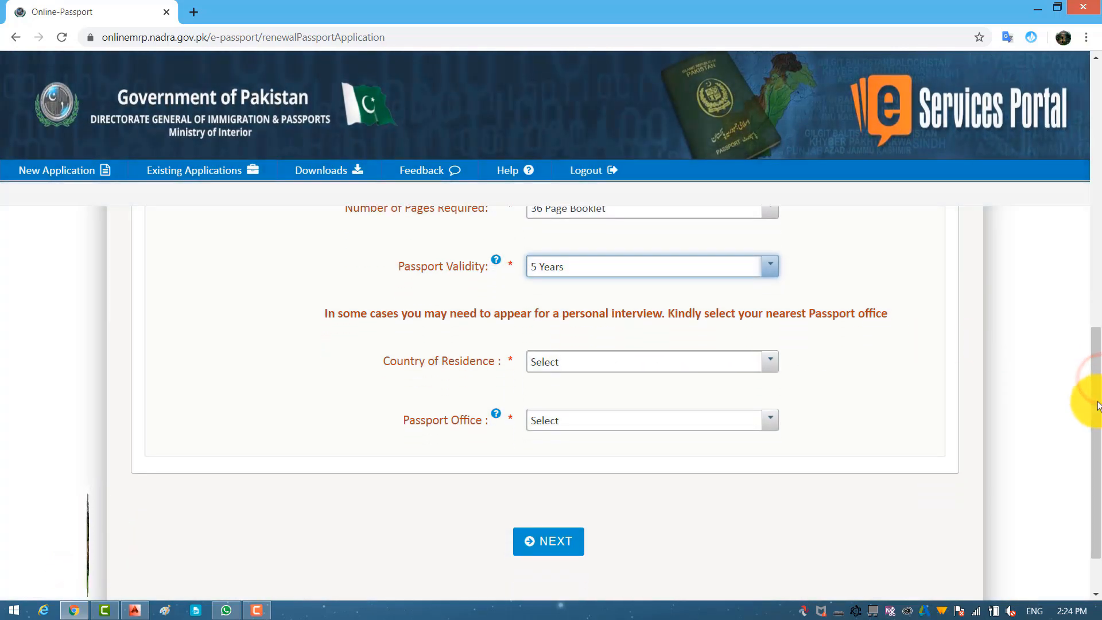
# - Set Saudi Arabia as country of residence and Riyadh as passport office
pyautogui.click(626, 369)
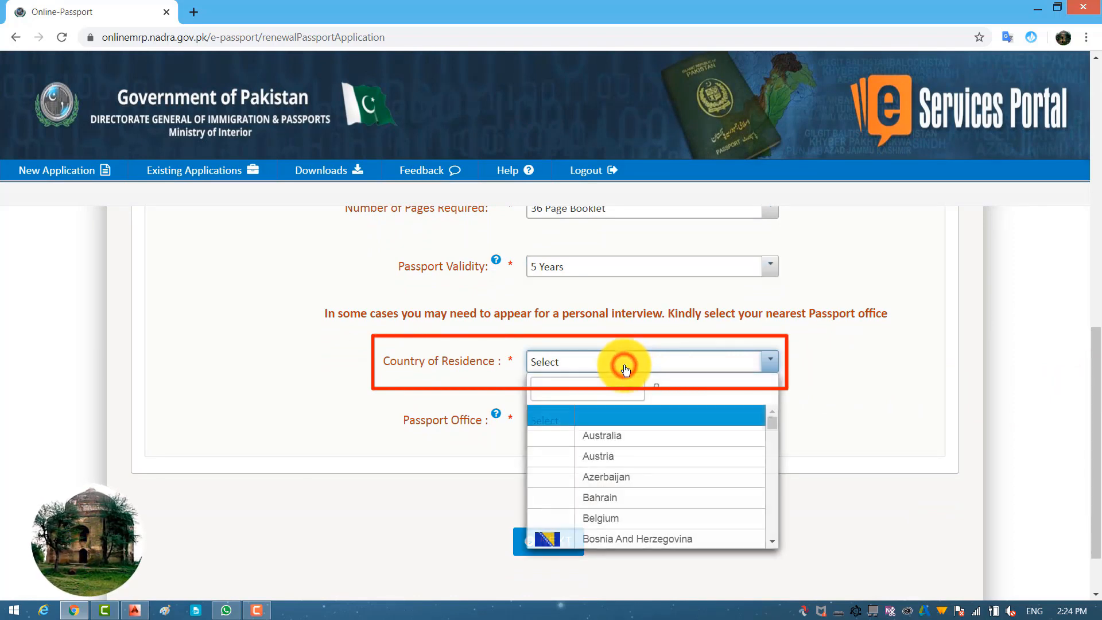
pyautogui.click(597, 386)
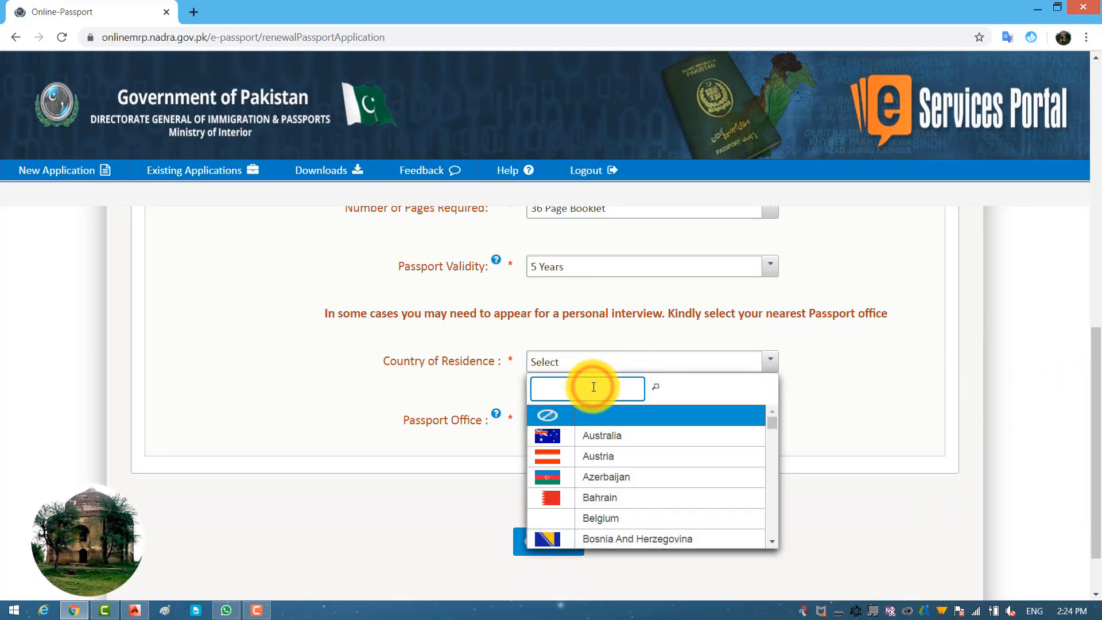
pyautogui.write('sau')
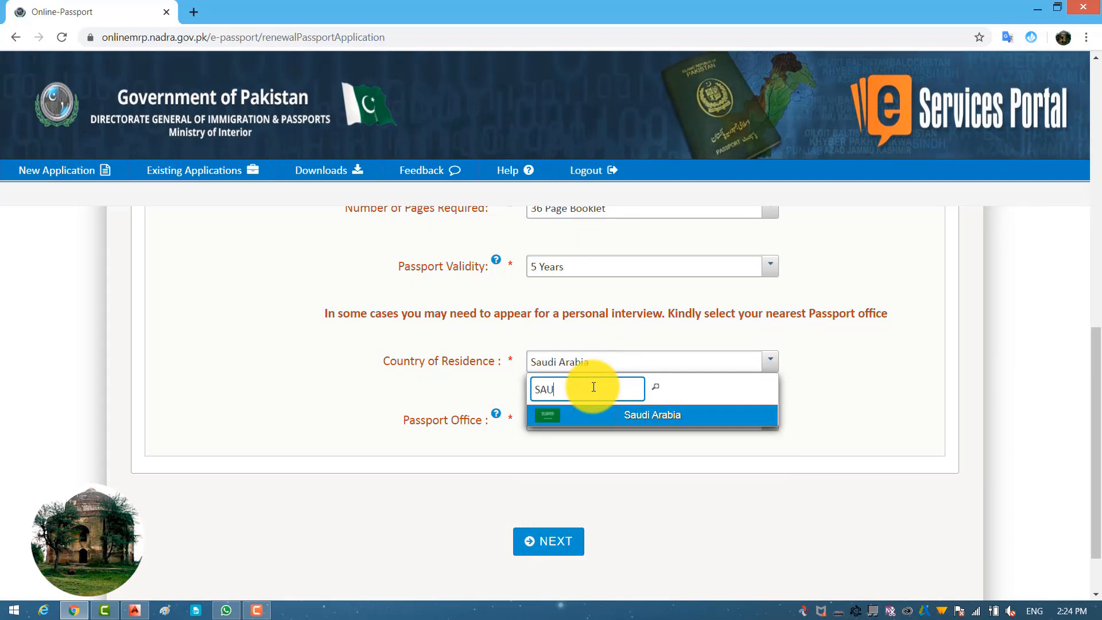
pyautogui.click(630, 415)
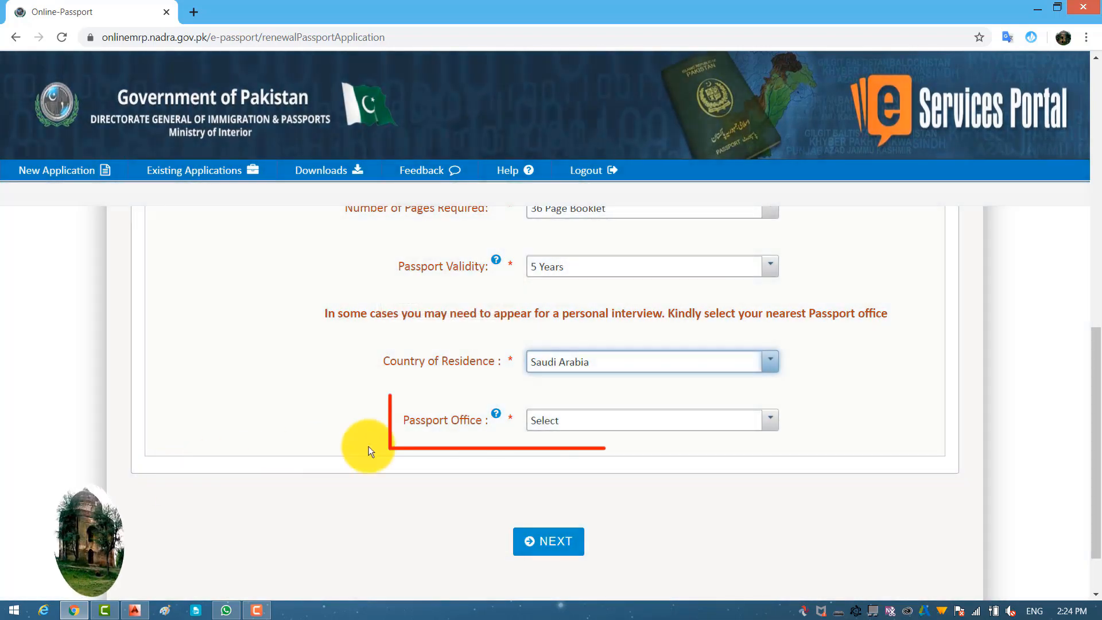
pyautogui.click(573, 425)
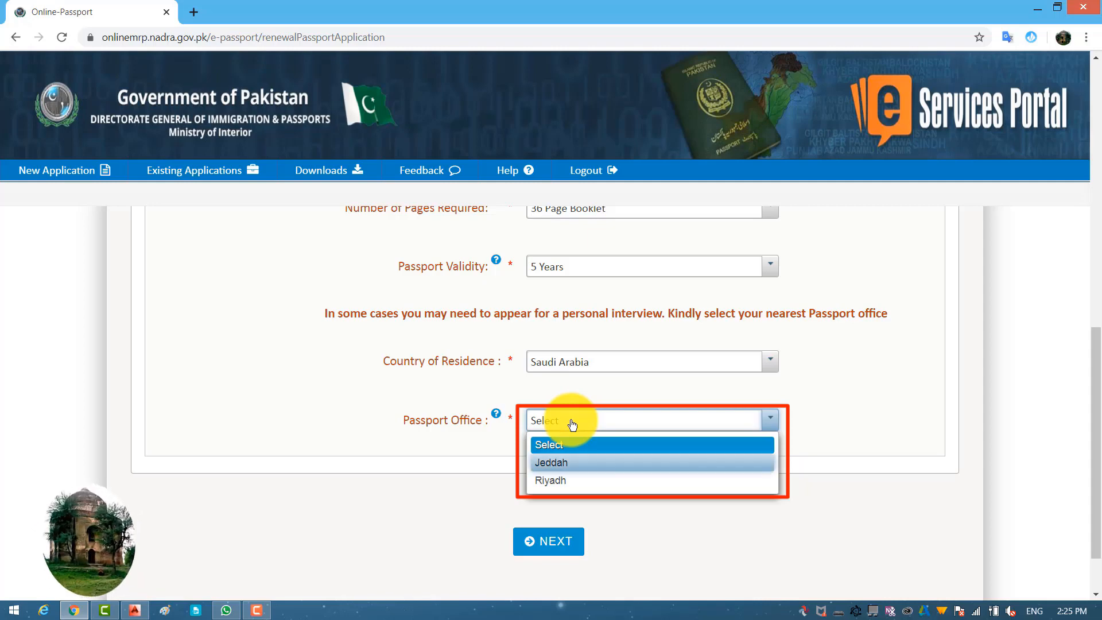
pyautogui.click(569, 480)
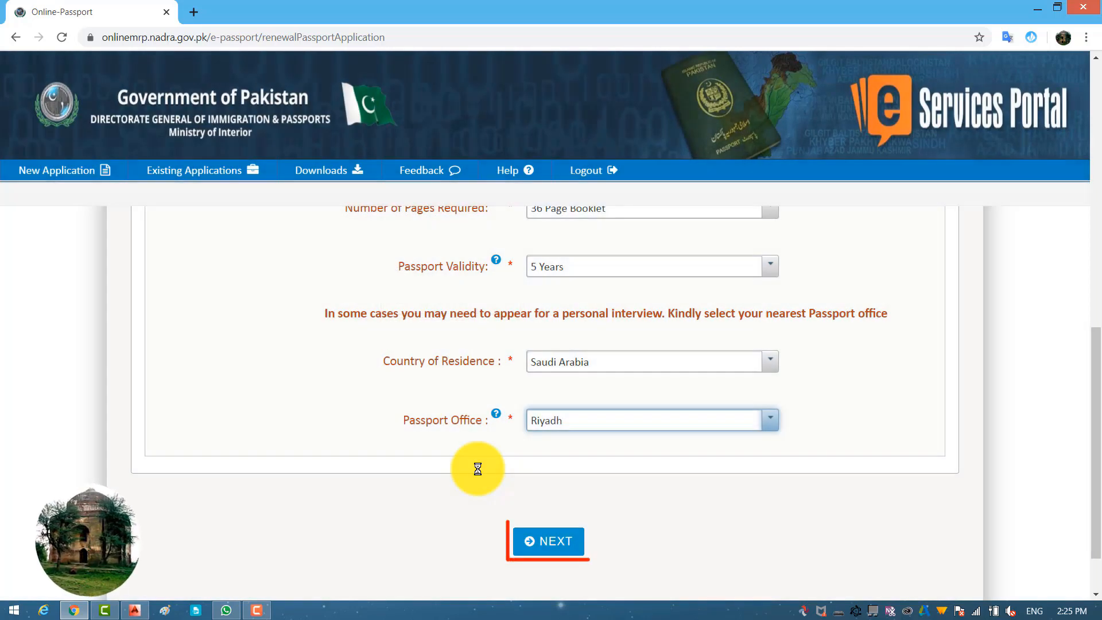
# - Save the application info and proceed to Passport Delivery, scrolling to the address section
pyautogui.click(556, 548)
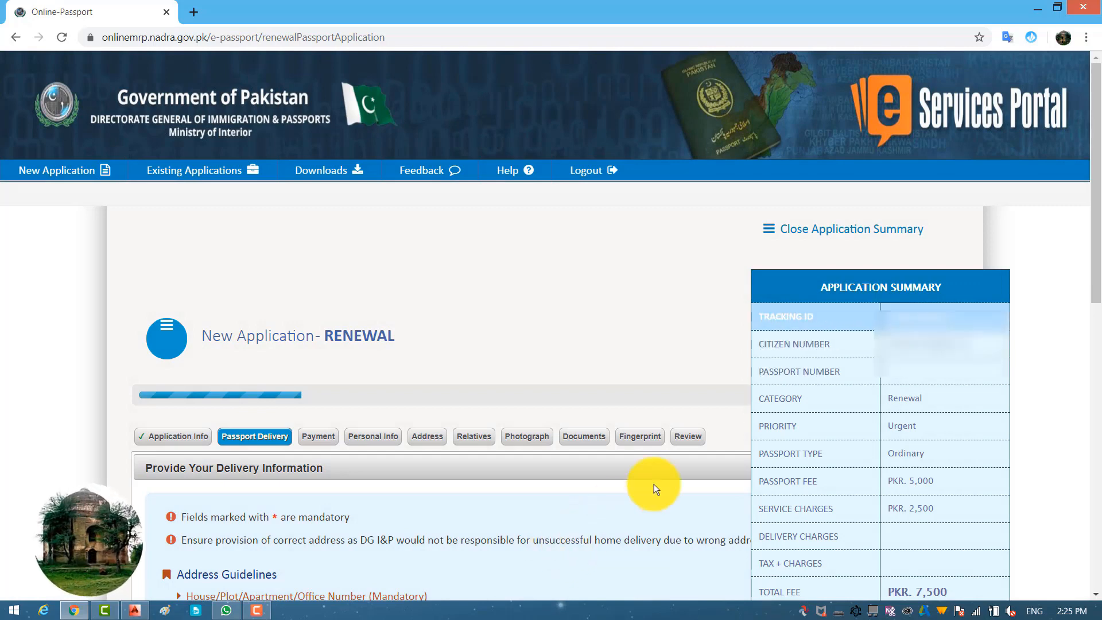
pyautogui.moveTo(1096, 198); pyautogui.dragTo(1097, 221)
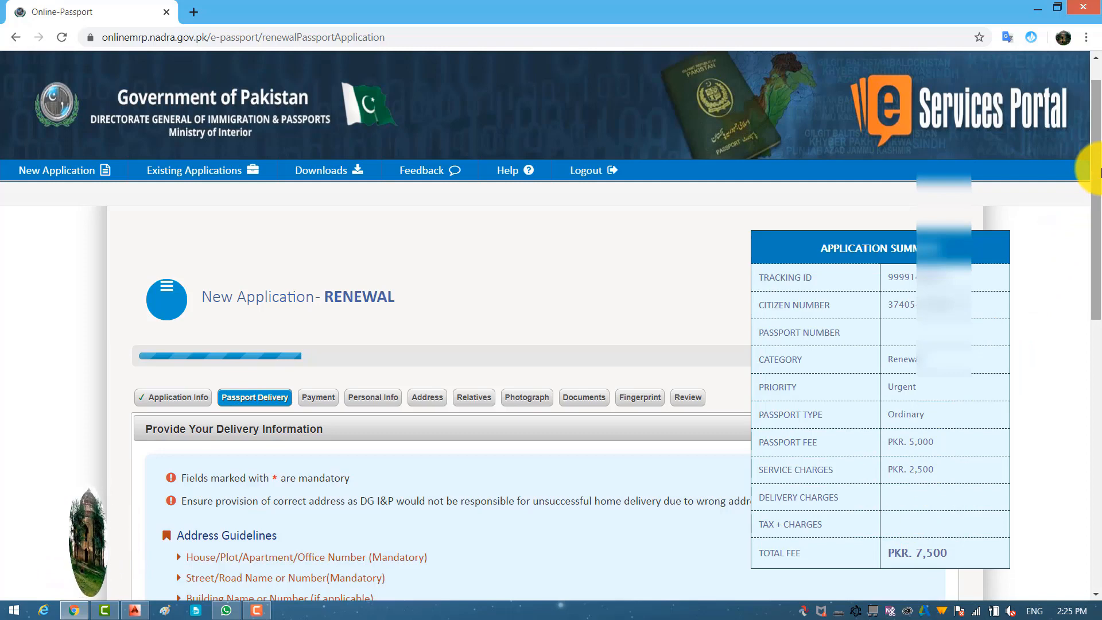
pyautogui.moveTo(1097, 171); pyautogui.dragTo(1097, 344)
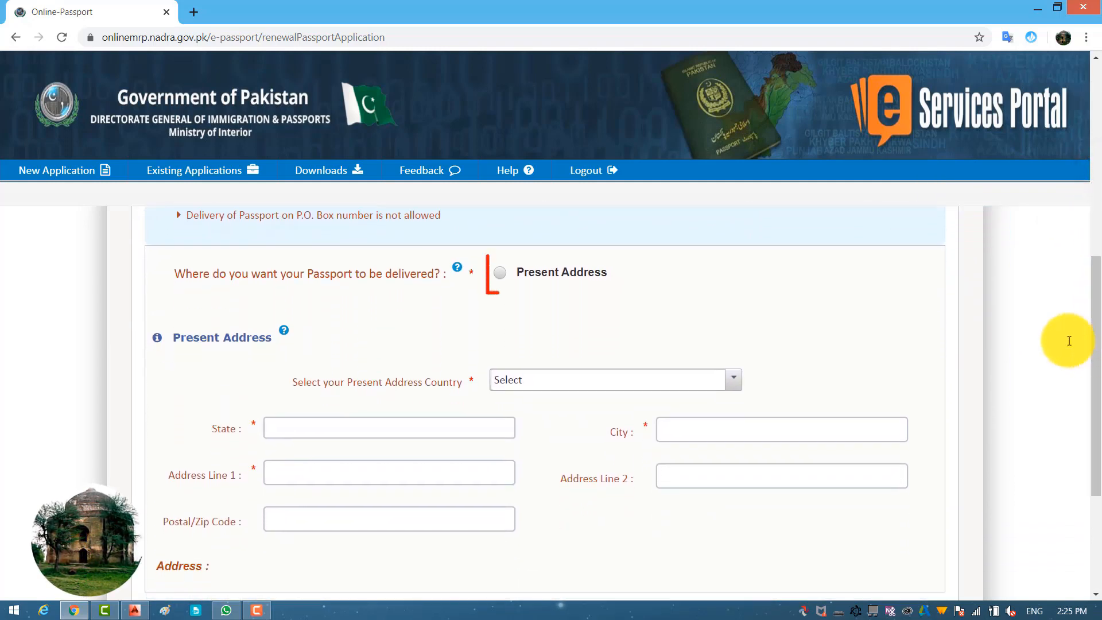
# - Choose delivery to the present address, with Saudi Arabia as its country
pyautogui.click(501, 274)
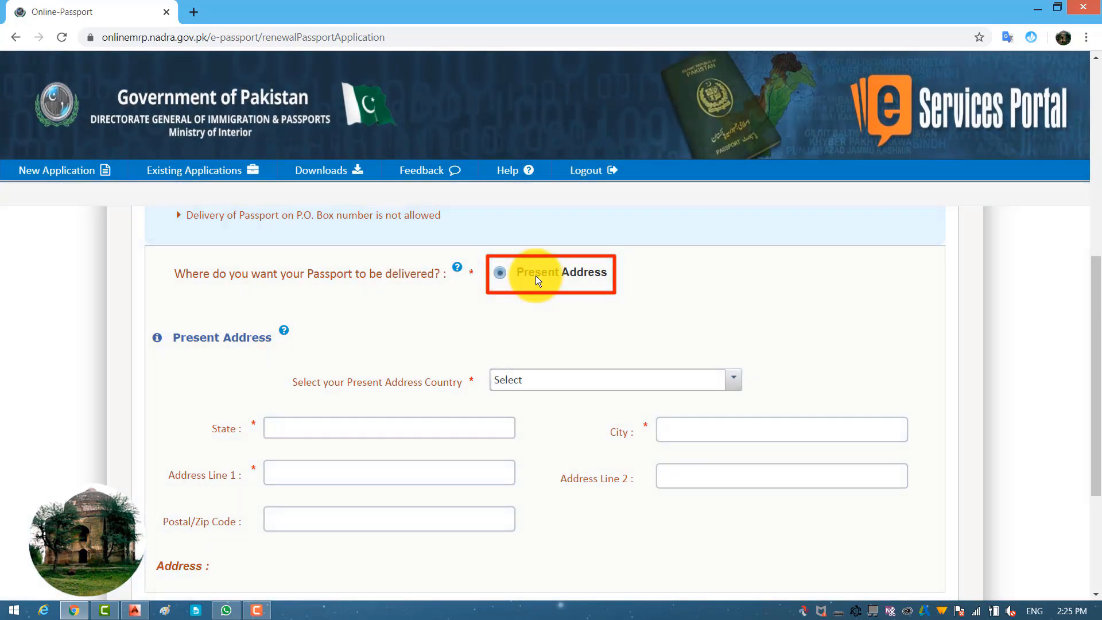
pyautogui.click(537, 383)
pyautogui.click(552, 408)
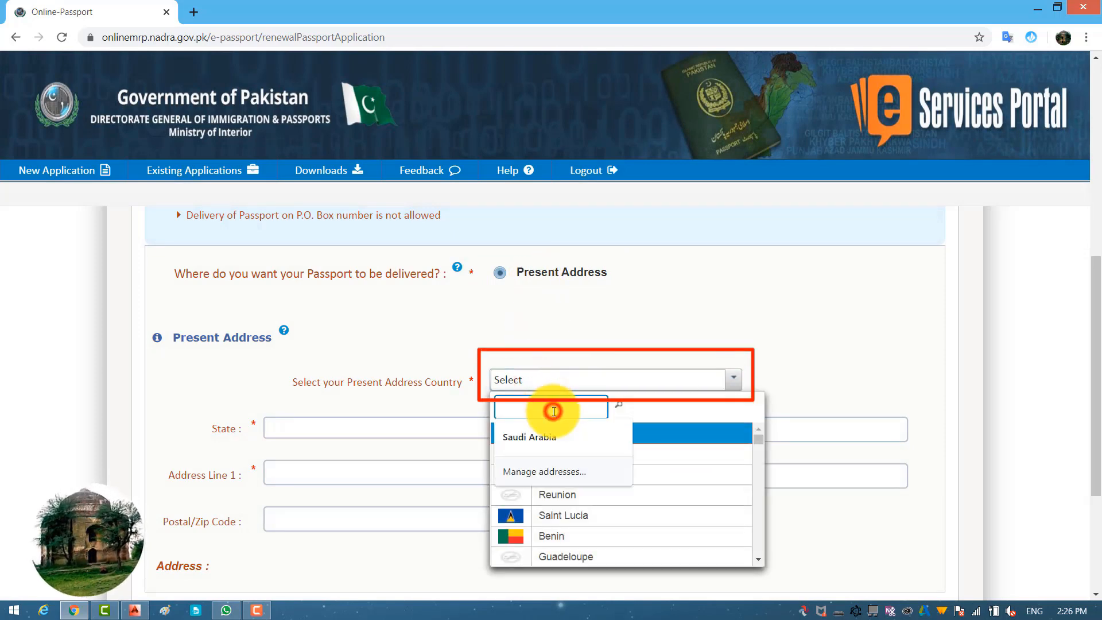
pyautogui.write('SAU')
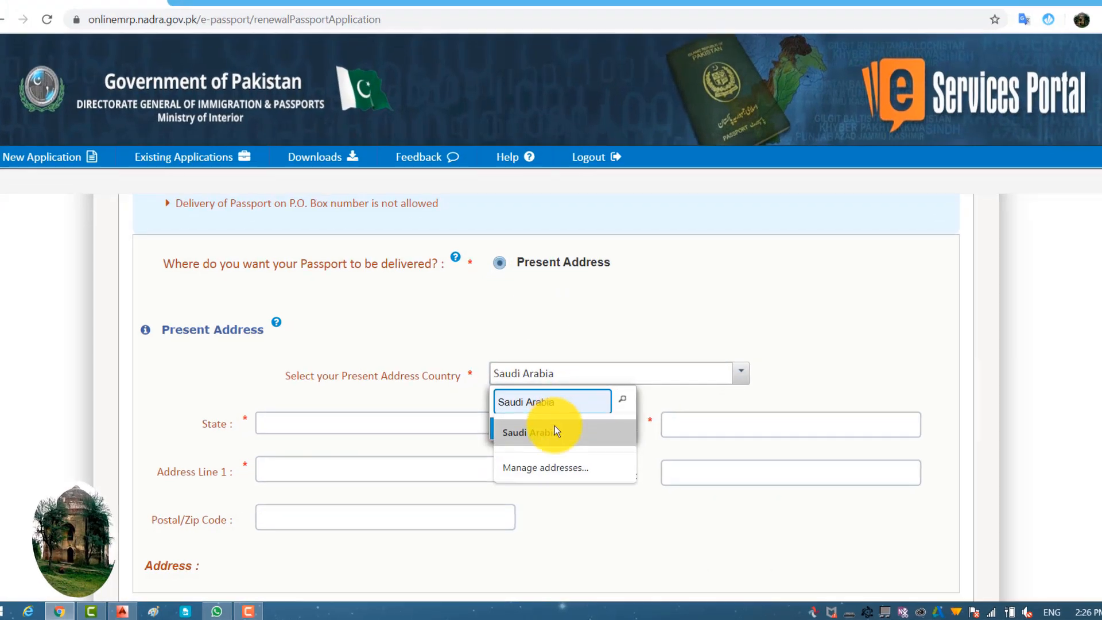
pyautogui.click(555, 432)
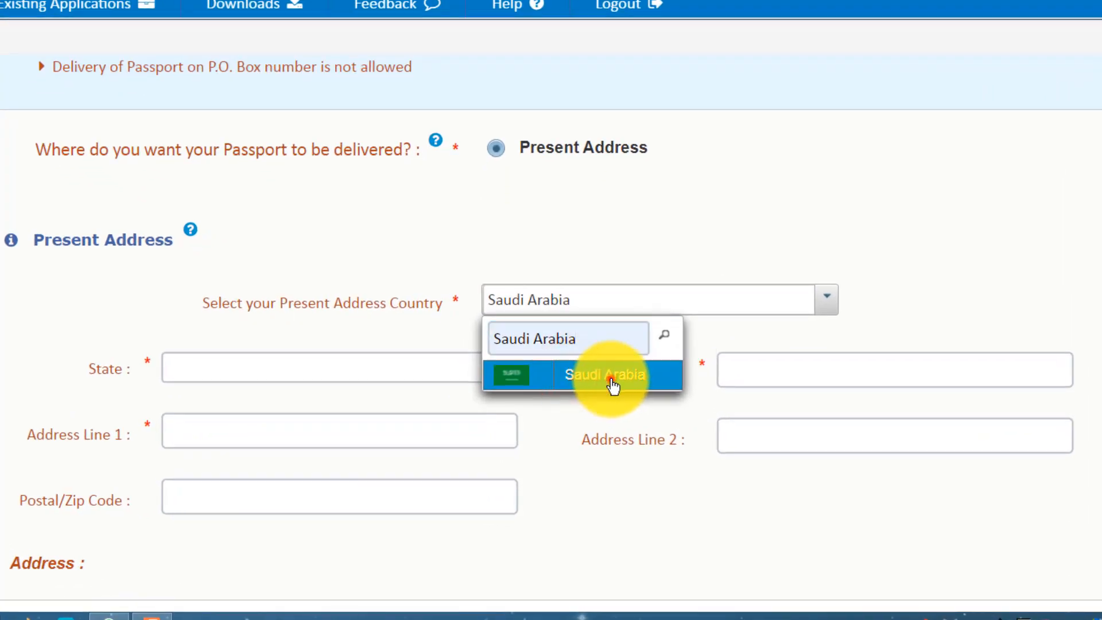
pyautogui.click(606, 388)
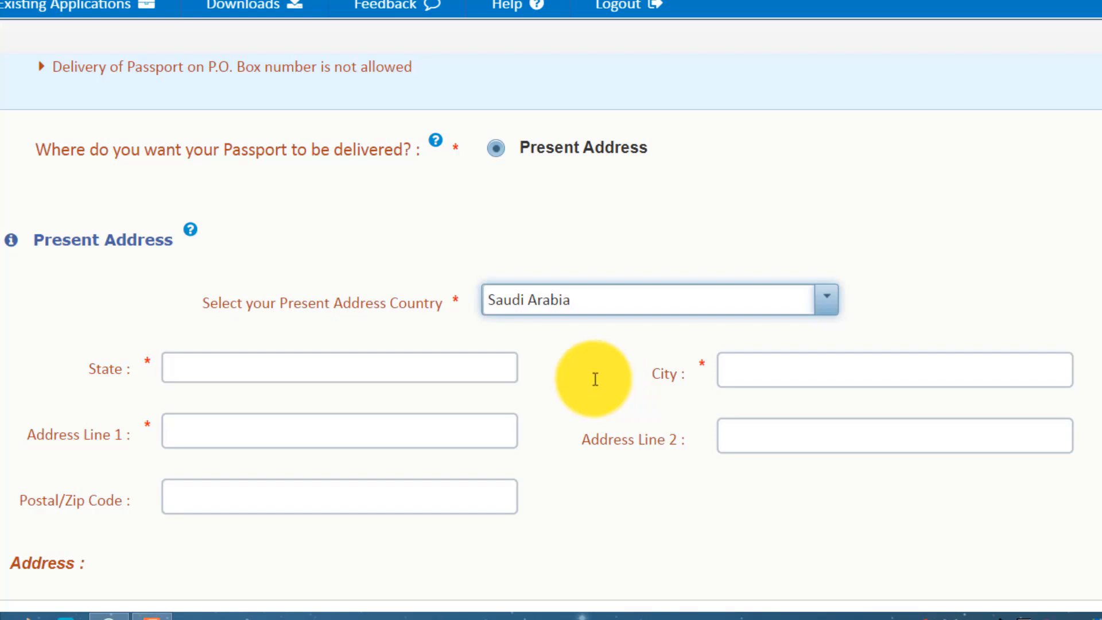
# - Set the state to Eastern Province and start entering the delivery city
pyautogui.click(190, 371)
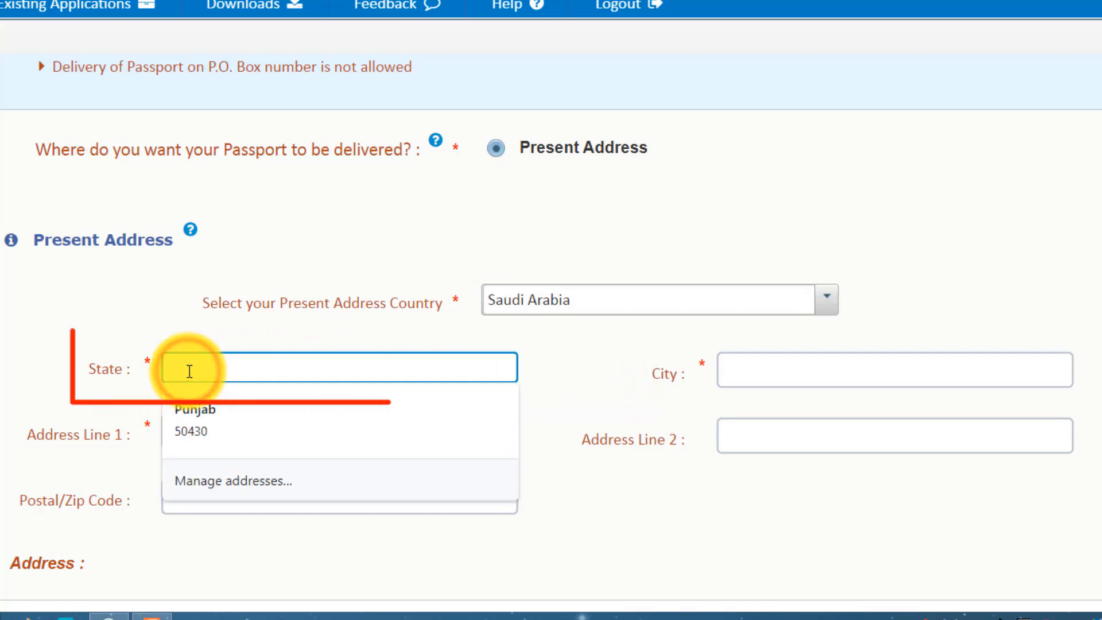
pyautogui.write('E')
pyautogui.press('Down')
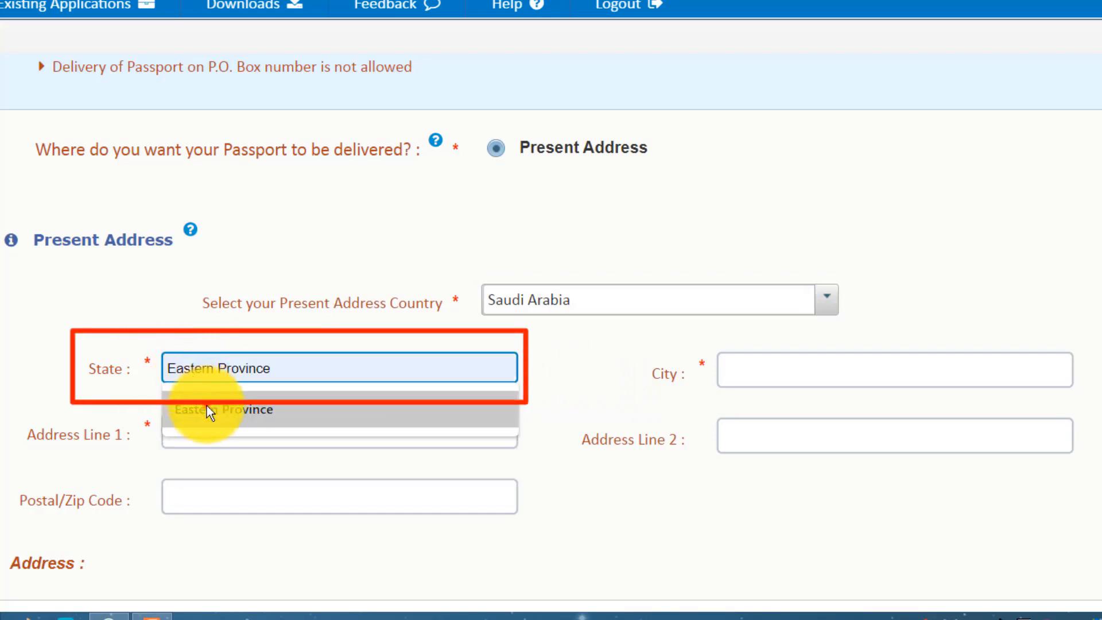
pyautogui.click(206, 406)
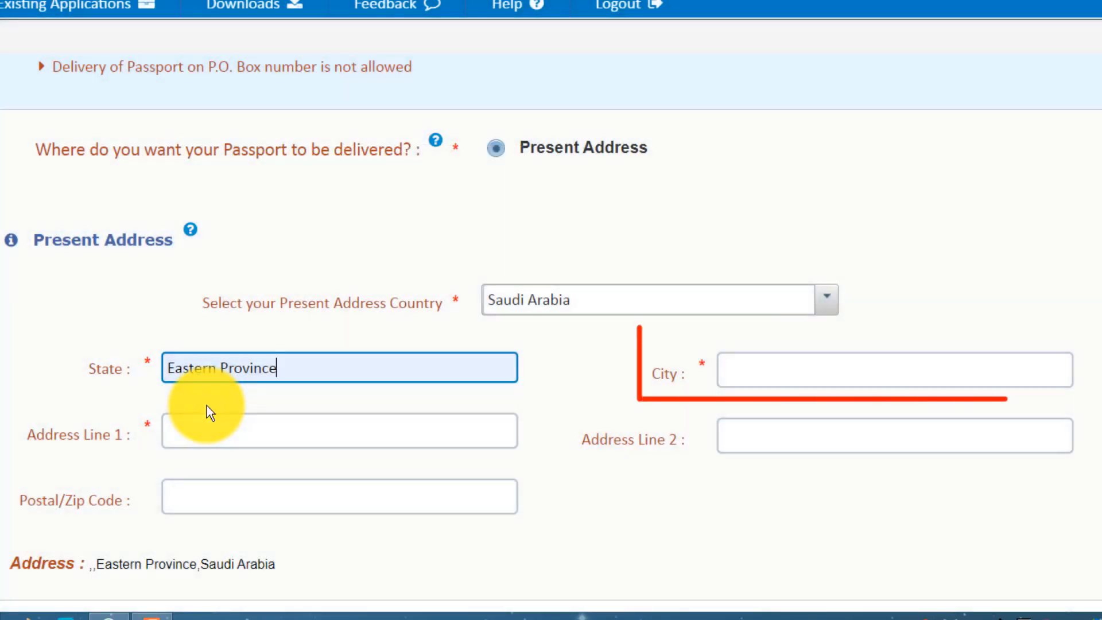
pyautogui.click(749, 372)
pyautogui.click(749, 372)
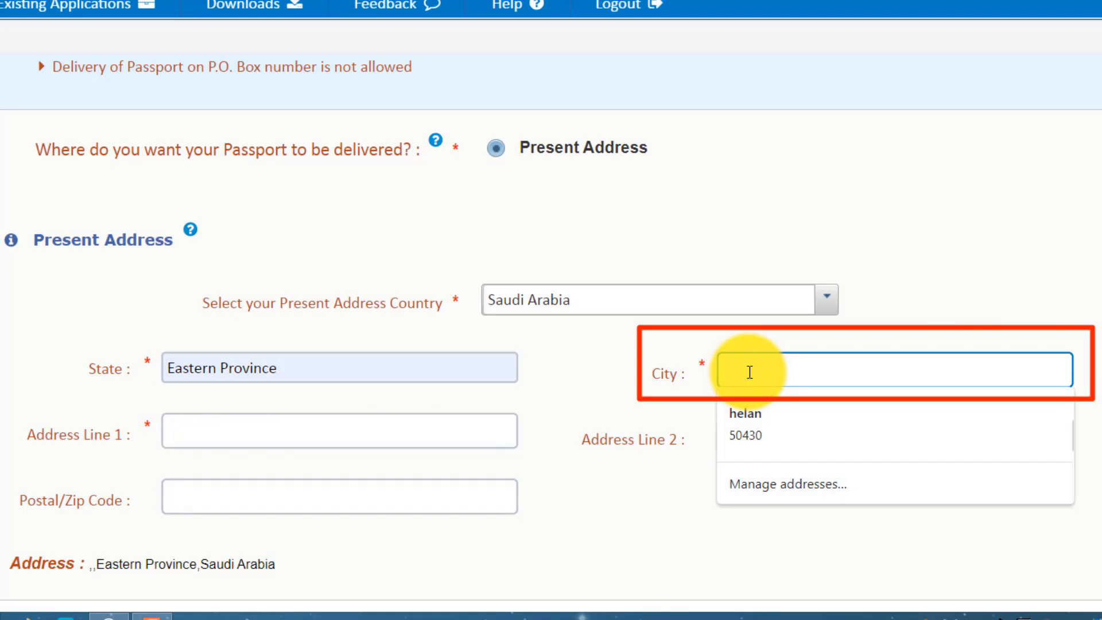
pyautogui.write('Al khubur')
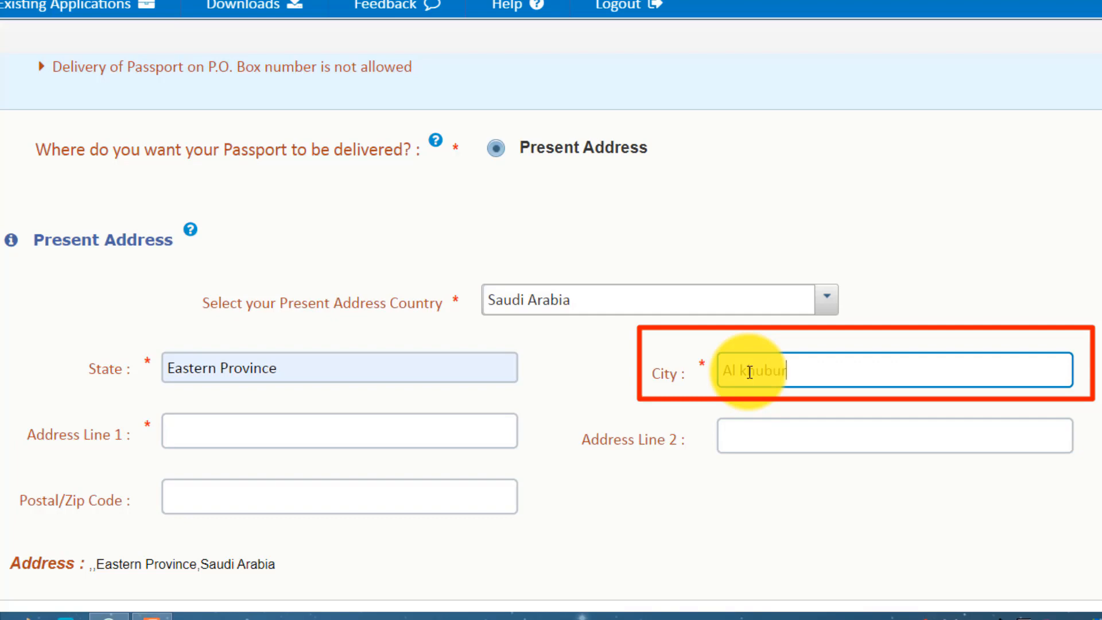
# - Fill the first address line from a saved suggestion, correcting its building and apartment numbers
pyautogui.click(202, 435)
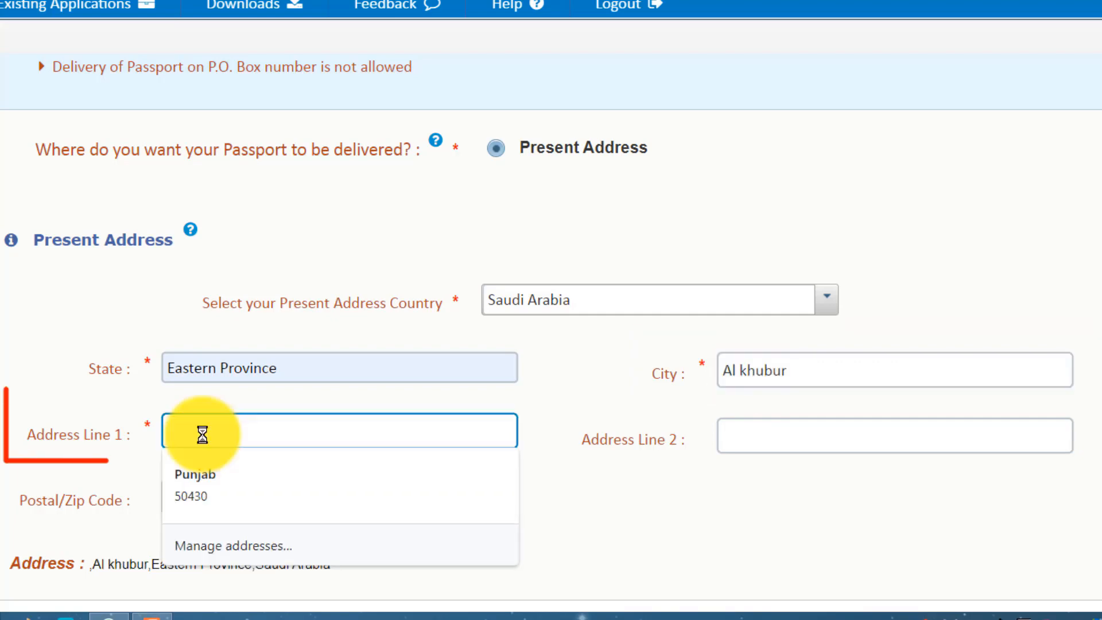
pyautogui.write('aud')
pyautogui.press('BackSpace')
pyautogui.press('BackSpace')
pyautogui.write('b')
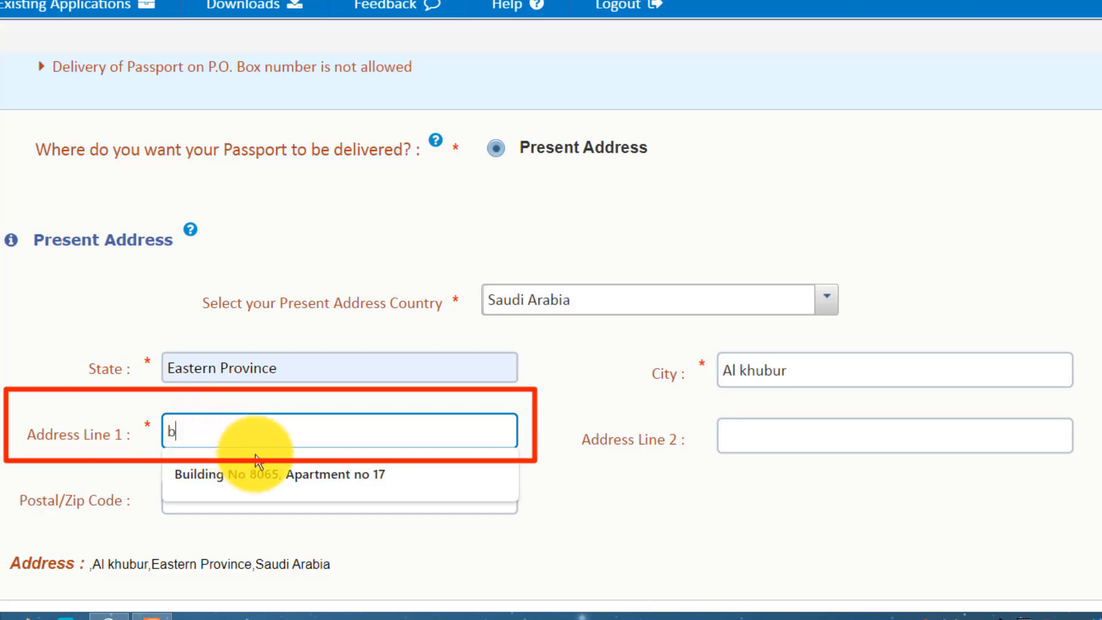
pyautogui.click(285, 472)
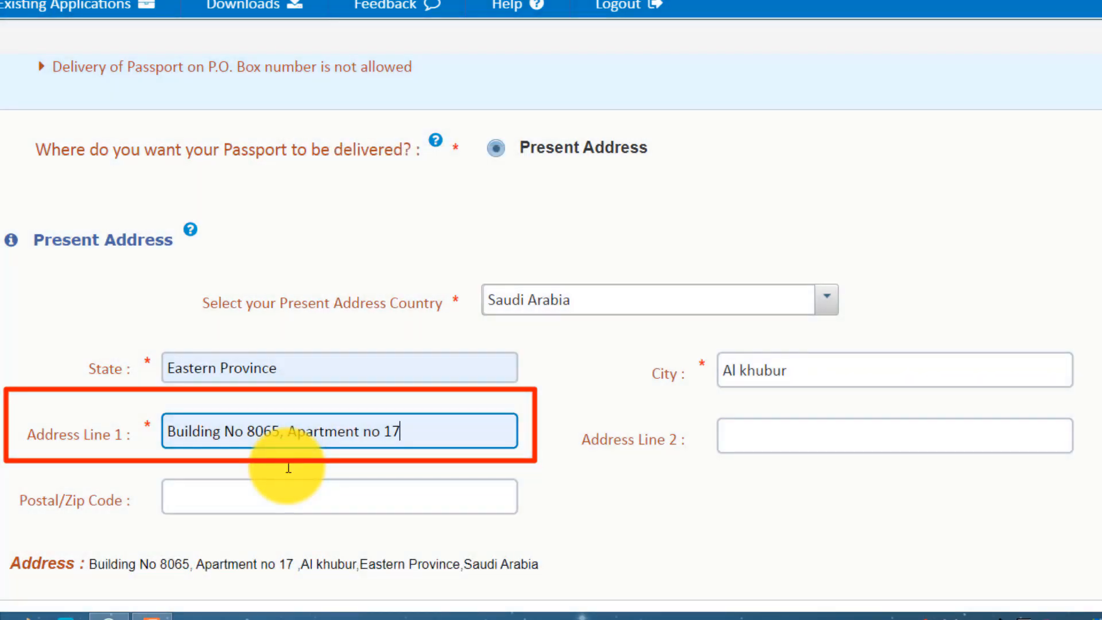
pyautogui.click(278, 431)
pyautogui.press('BackSpace')
pyautogui.press('BackSpace')
pyautogui.press('BackSpace')
pyautogui.press('BackSpace')
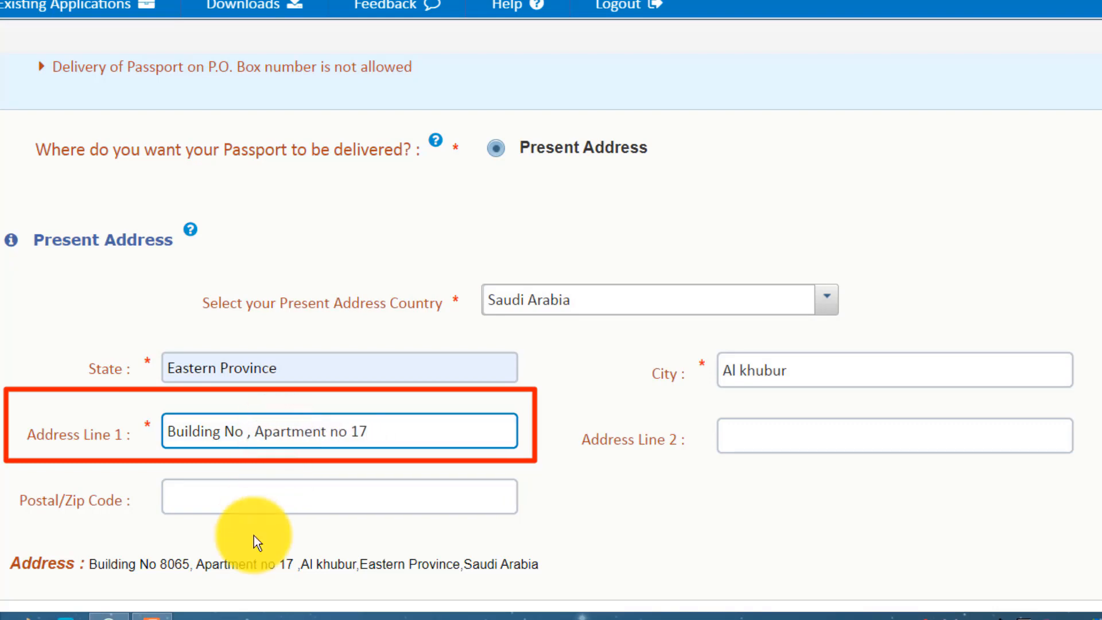
pyautogui.write('5164')
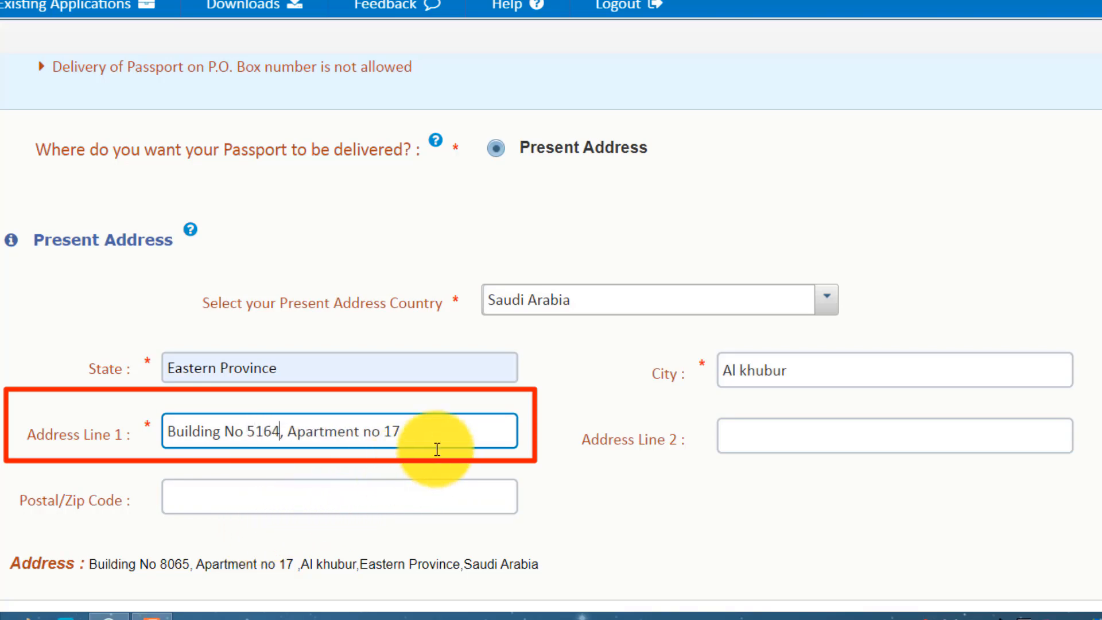
pyautogui.click(415, 428)
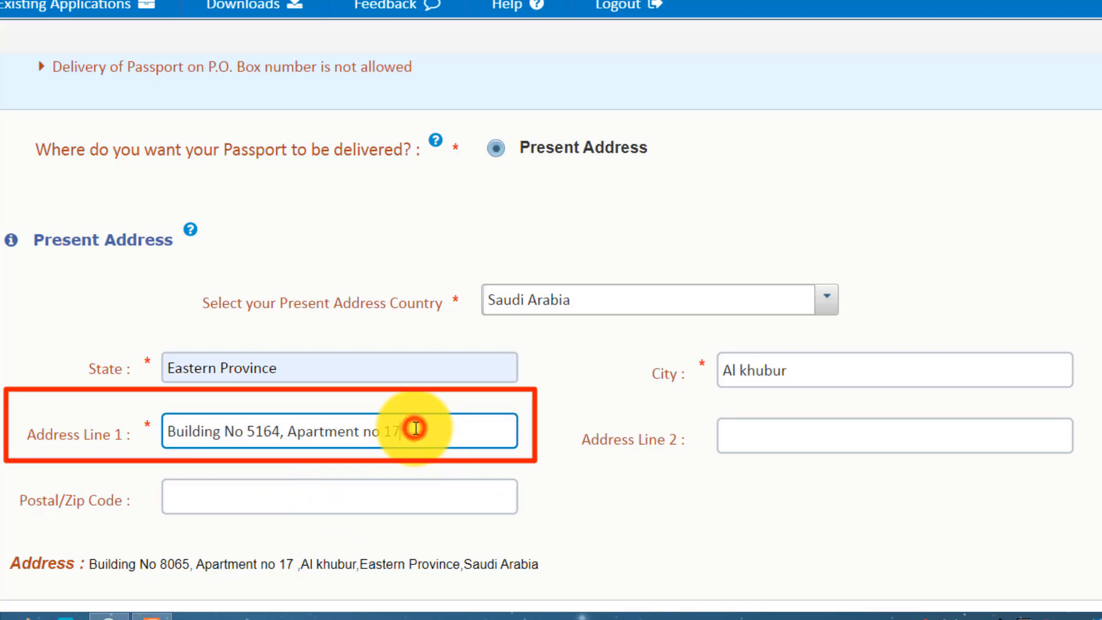
pyautogui.press('BackSpace')
# - Add the second address line and postal code 34622
pyautogui.click(741, 439)
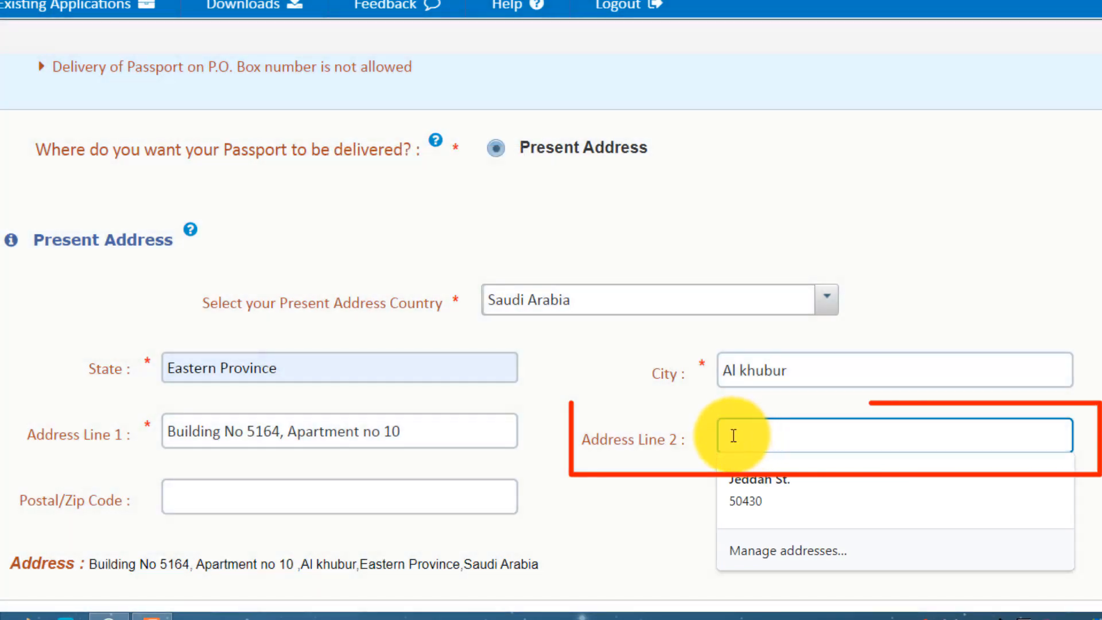
pyautogui.write('b')
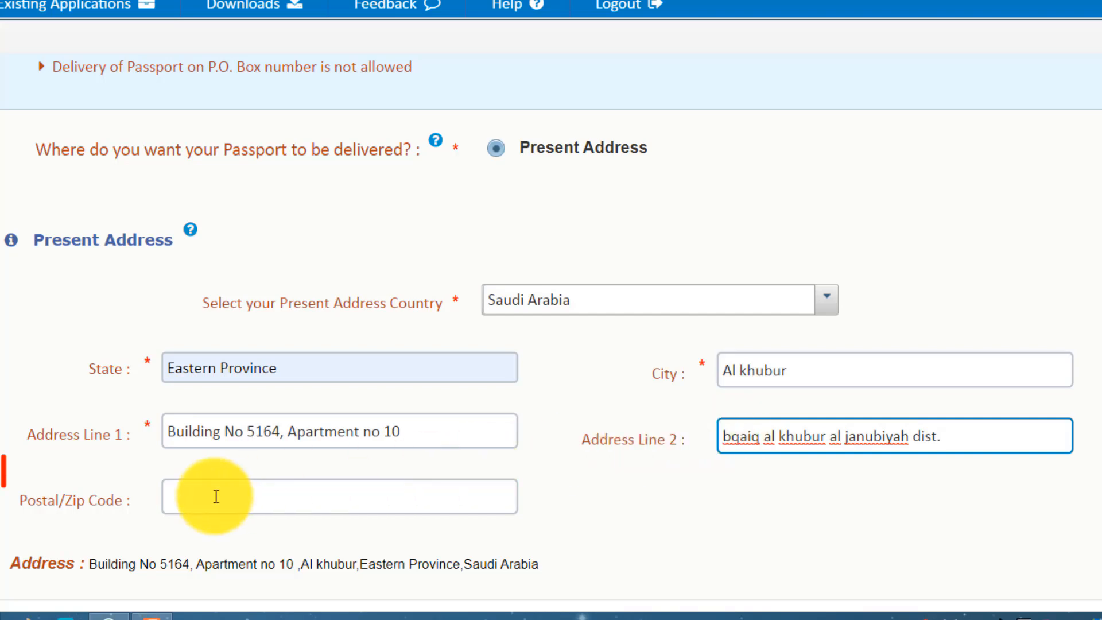
pyautogui.click(176, 502)
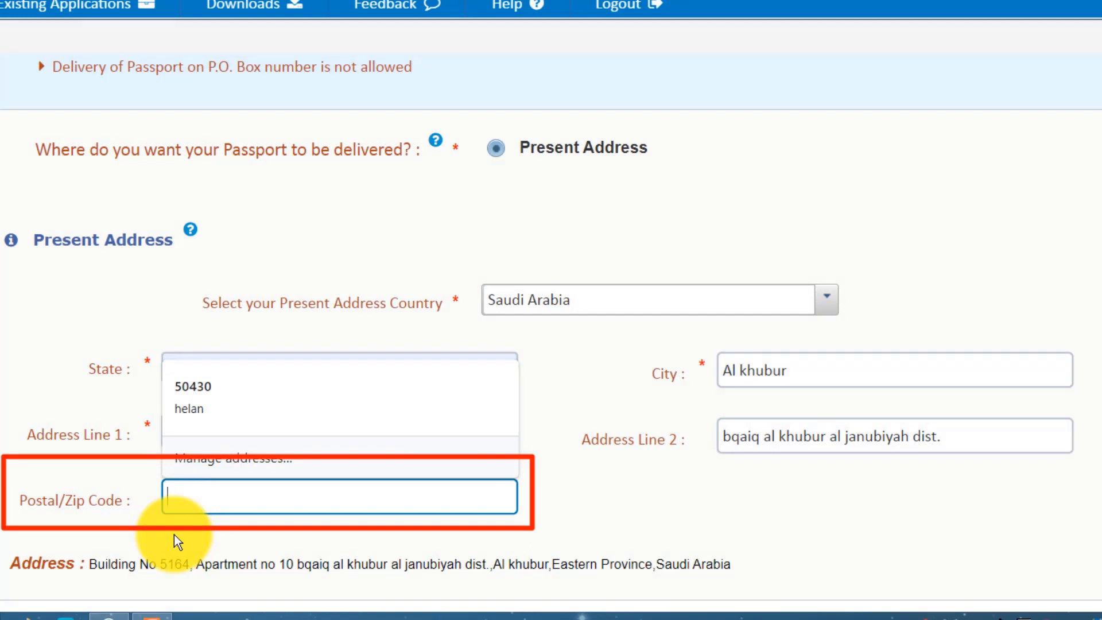
pyautogui.write('34622')
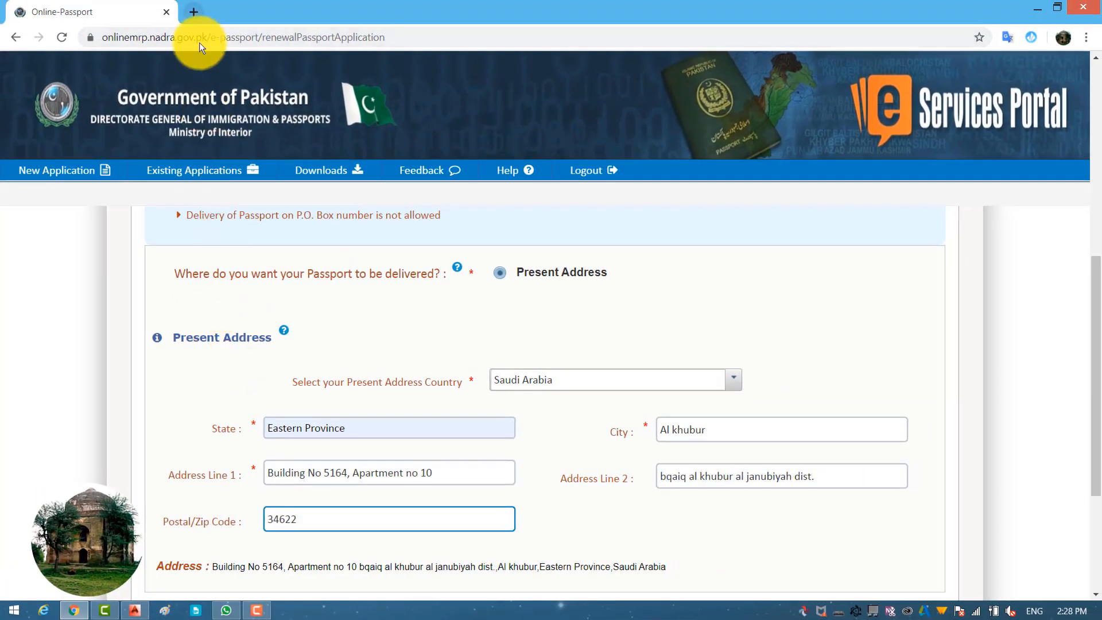
pyautogui.click(191, 12)
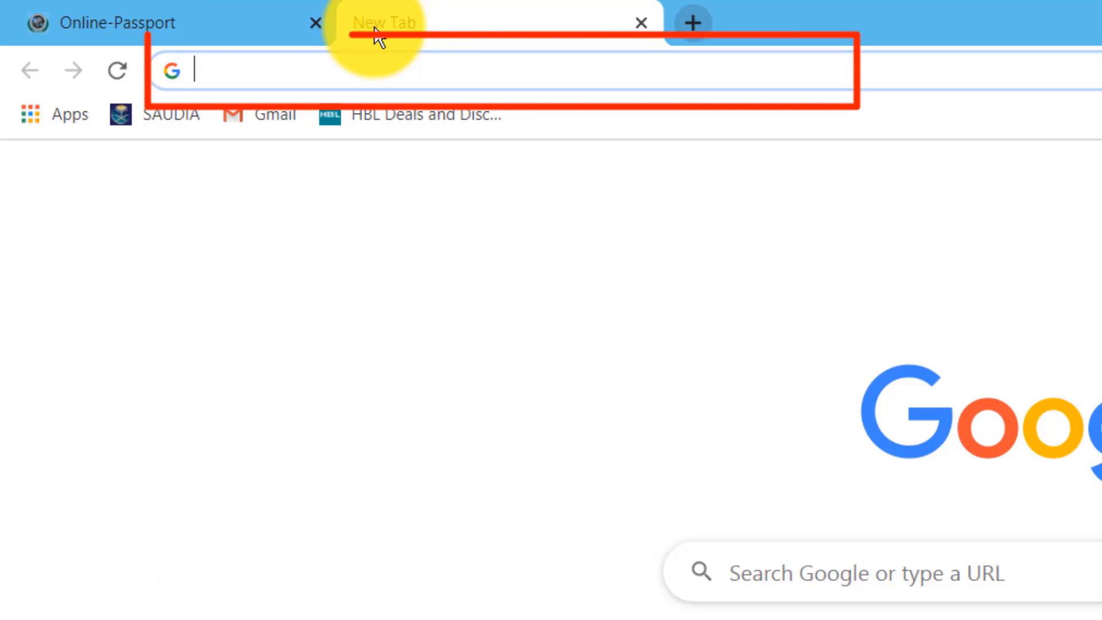
# - Search Google for 'jubail city zip code', then return to the passport application tab
pyautogui.write('jubail z')
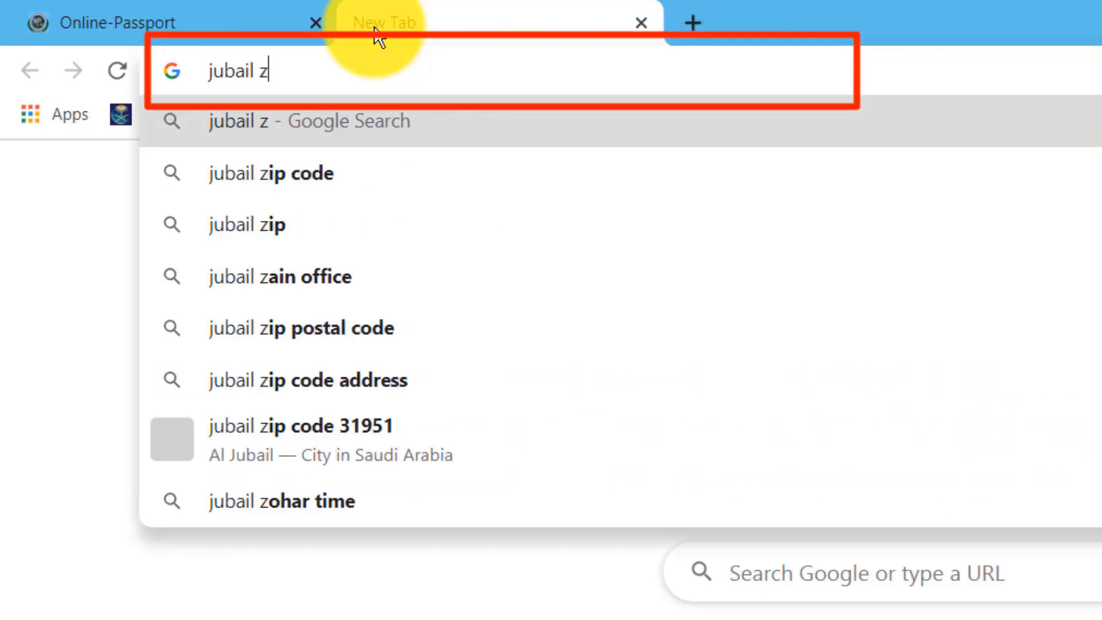
pyautogui.press('BackSpace')
pyautogui.write('city zip code')
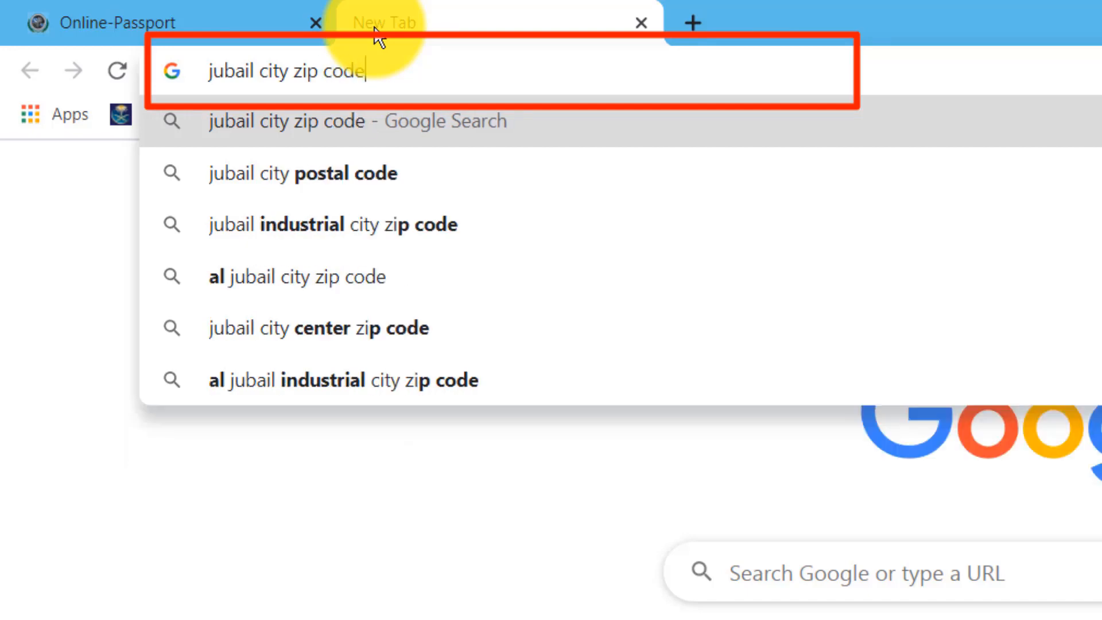
pyautogui.press('Return')
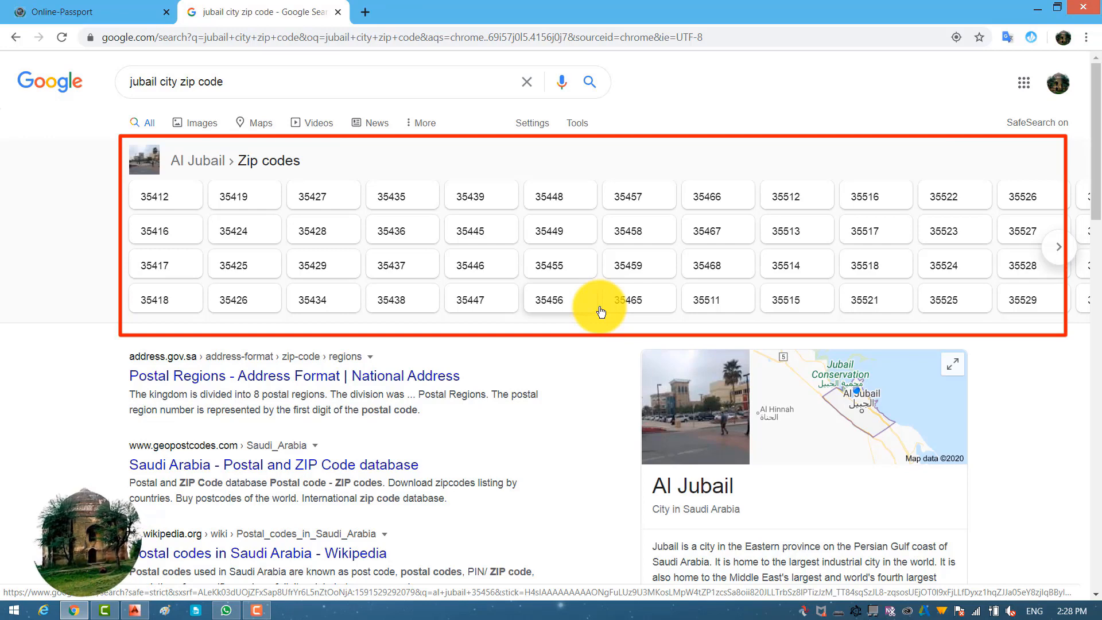
pyautogui.click(128, 17)
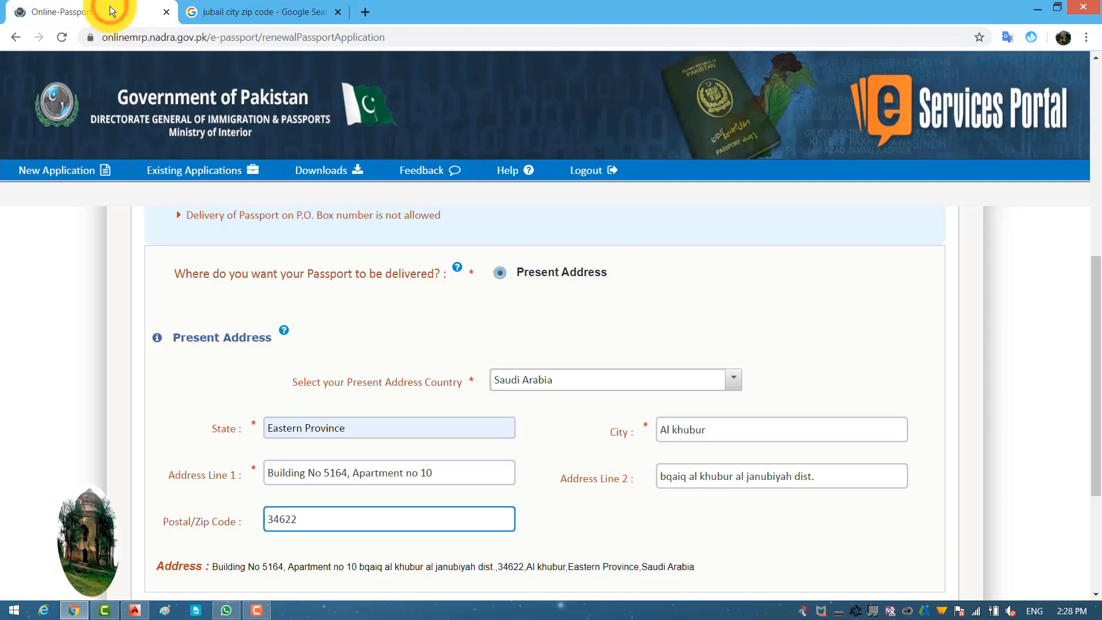
# - Confirm the delivery address and start paying the PKR 9,449 fee by credit card
pyautogui.click(877, 308)
pyautogui.moveTo(1095, 353); pyautogui.dragTo(1097, 272)
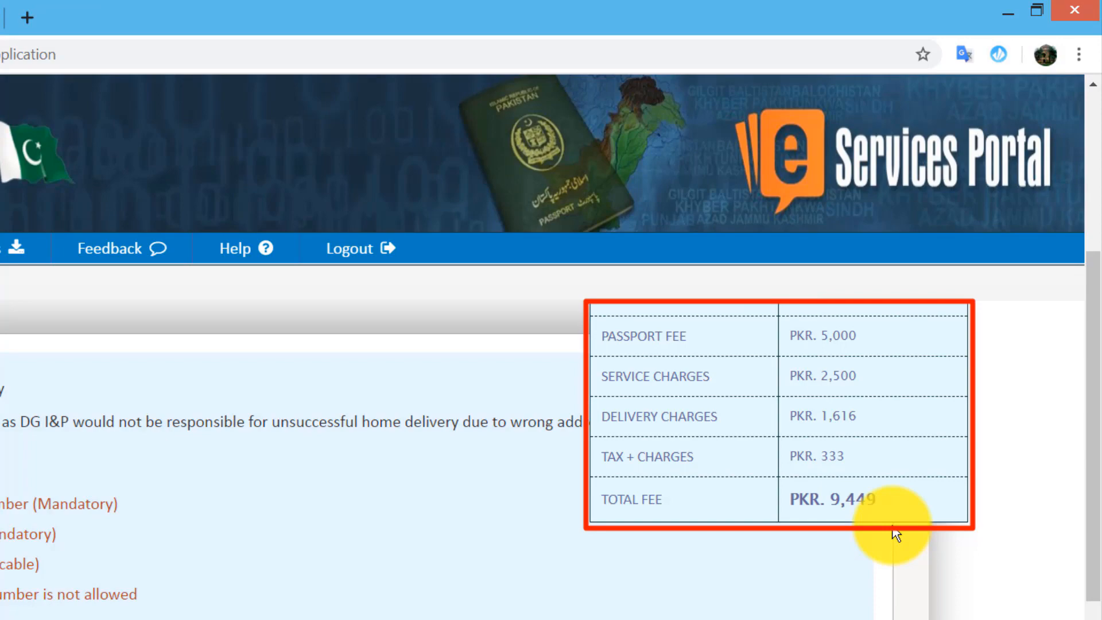
pyautogui.moveTo(1093, 429); pyautogui.dragTo(1094, 542)
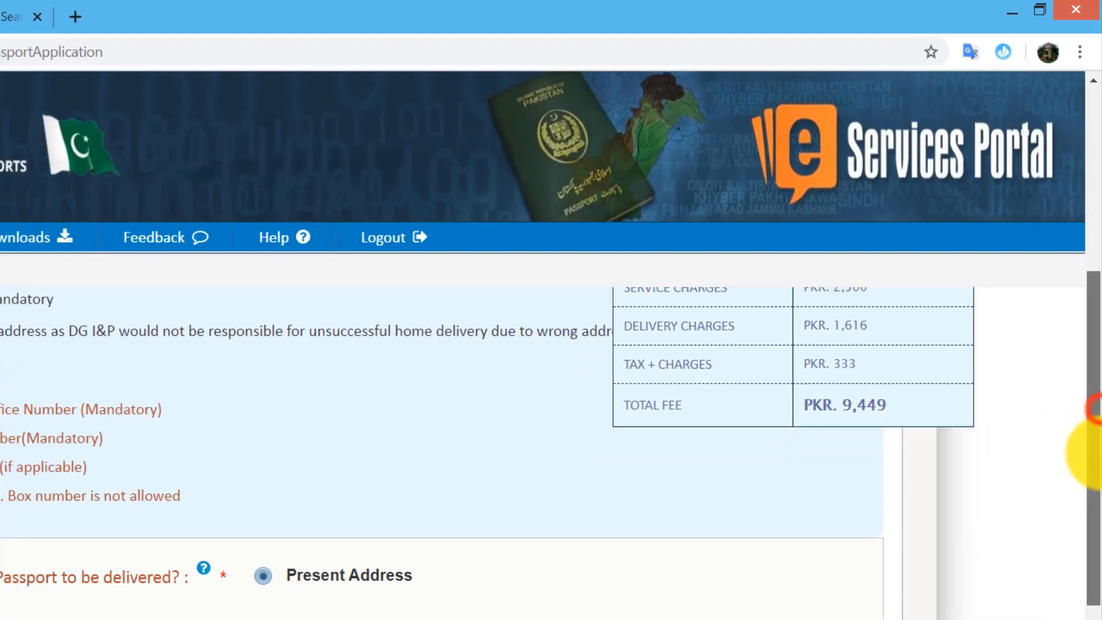
pyautogui.moveTo(1094, 396); pyautogui.dragTo(1097, 491)
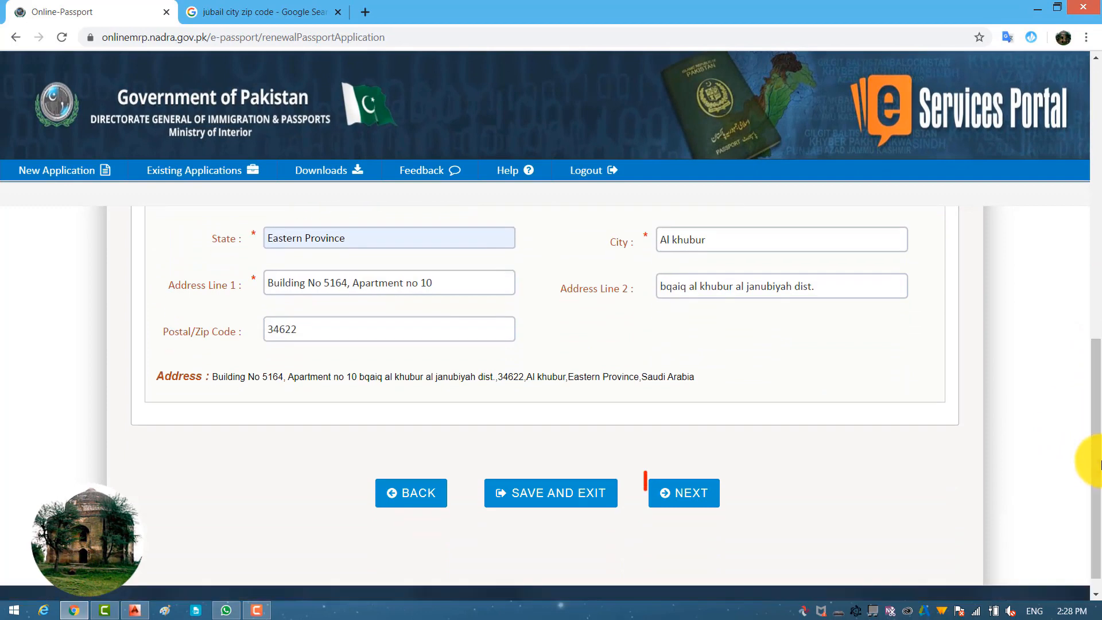
pyautogui.click(689, 495)
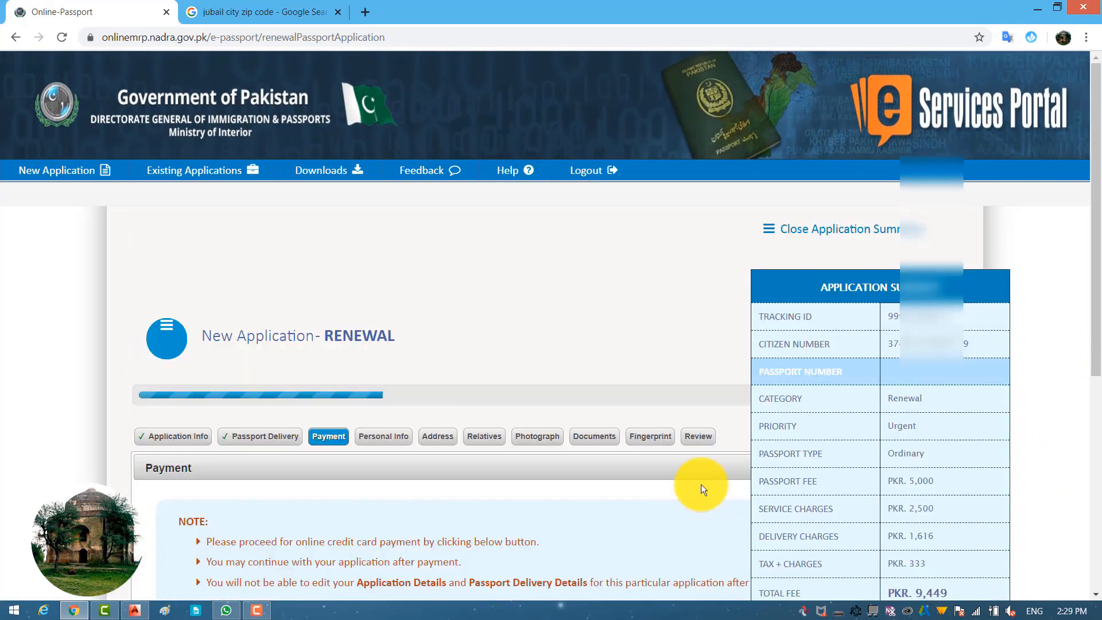
pyautogui.moveTo(1091, 185); pyautogui.dragTo(1099, 312)
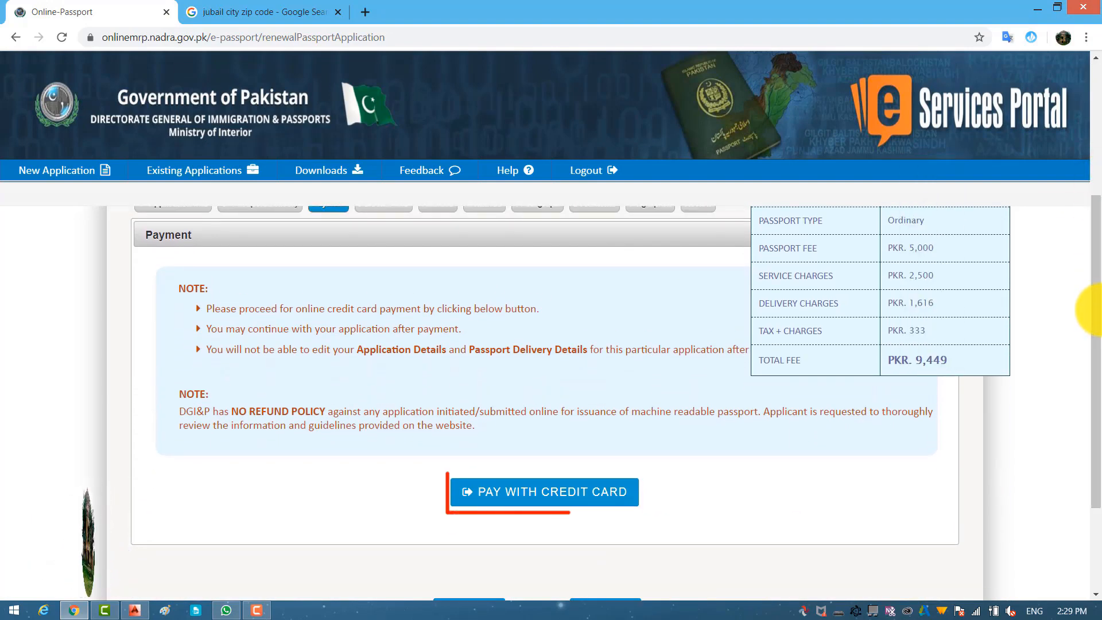
pyautogui.click(529, 519)
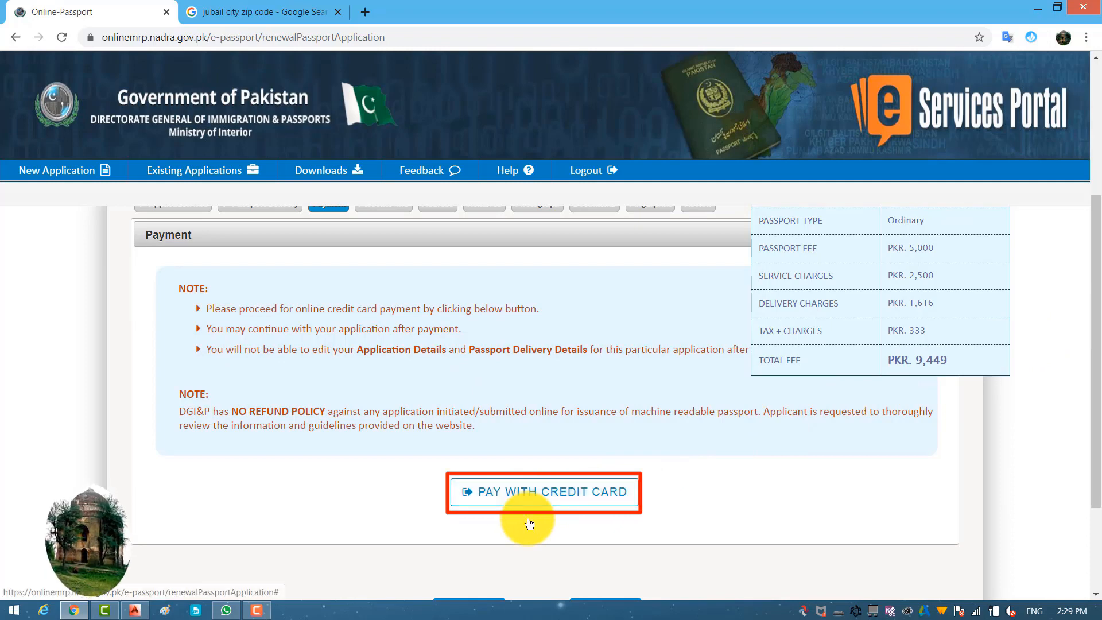
# - Accept the payment terms and continue to the Bank Alfalah card payment form
pyautogui.click(549, 498)
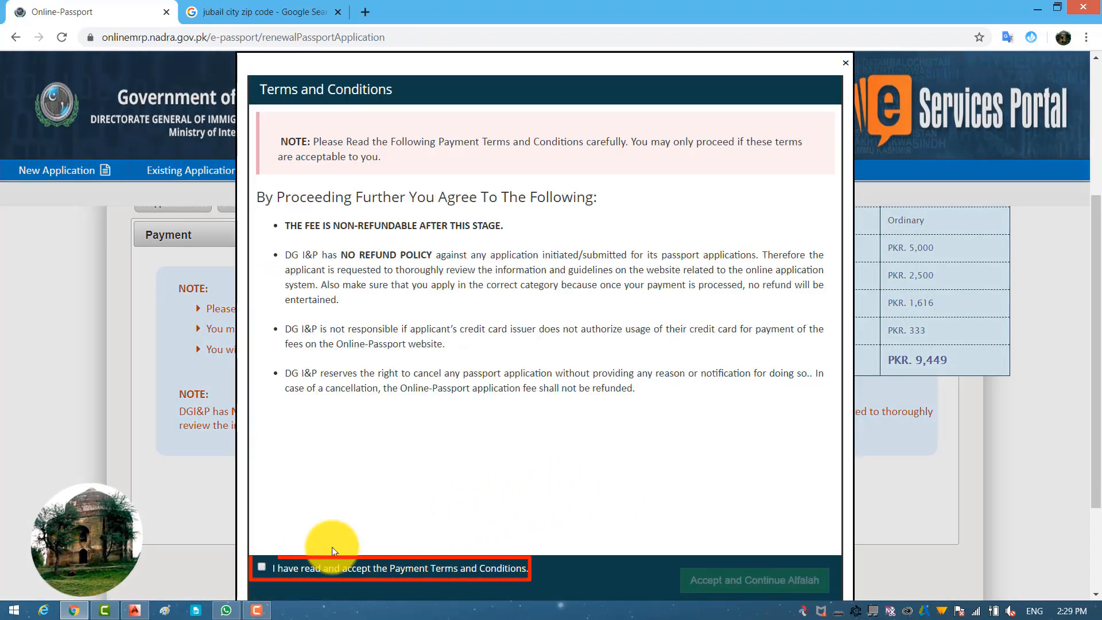
pyautogui.click(262, 567)
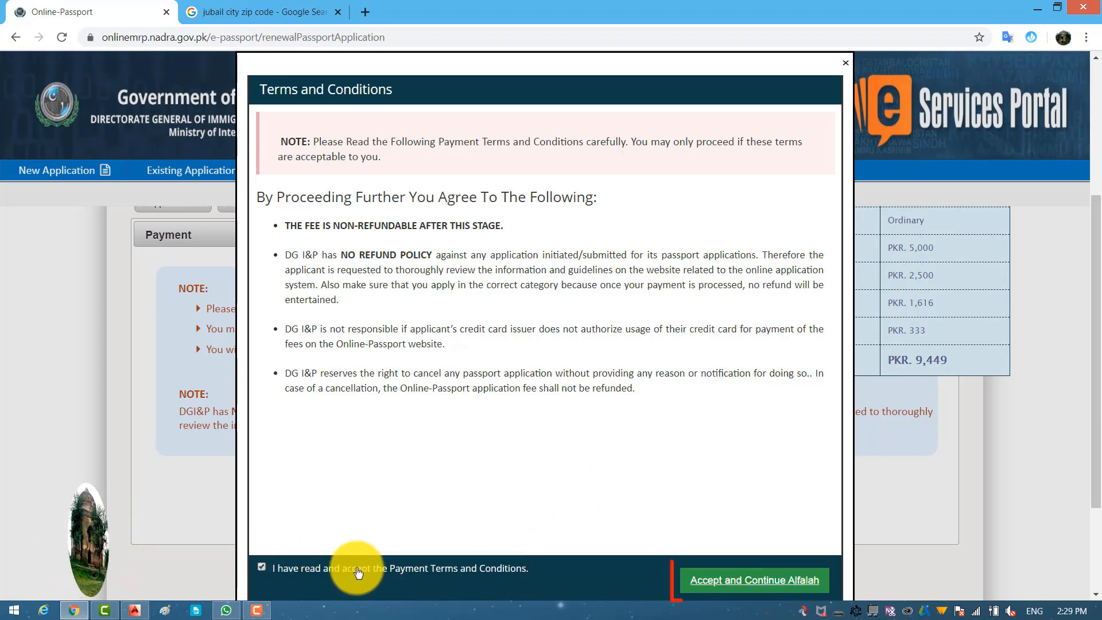
pyautogui.click(739, 581)
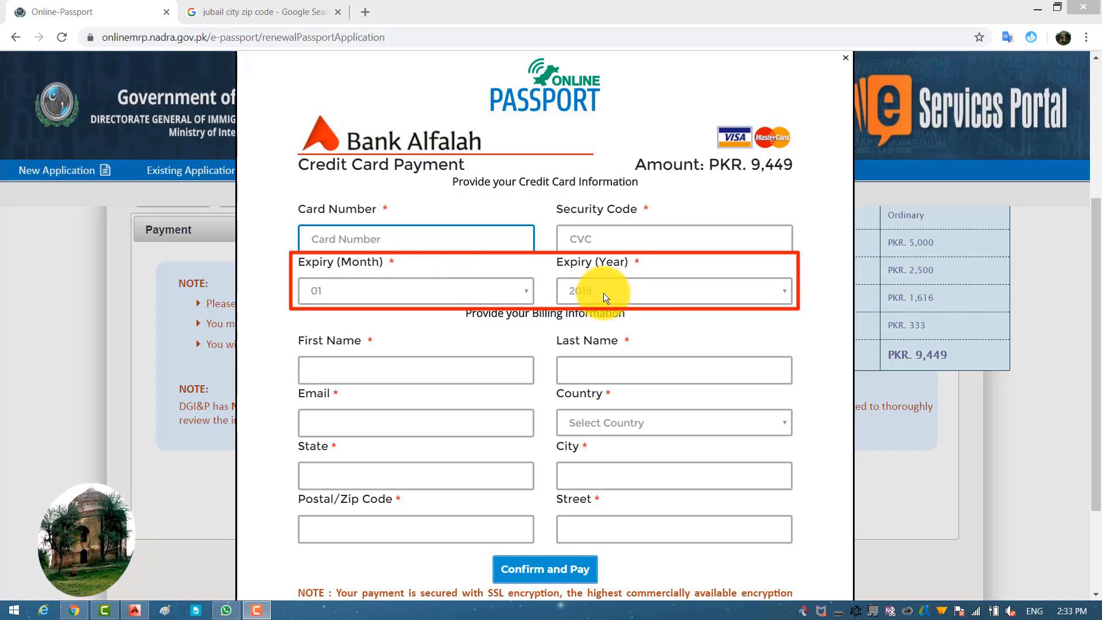
# - Enter the billing first name, last name and e-mail, autofilling the remaining details
pyautogui.click(396, 369)
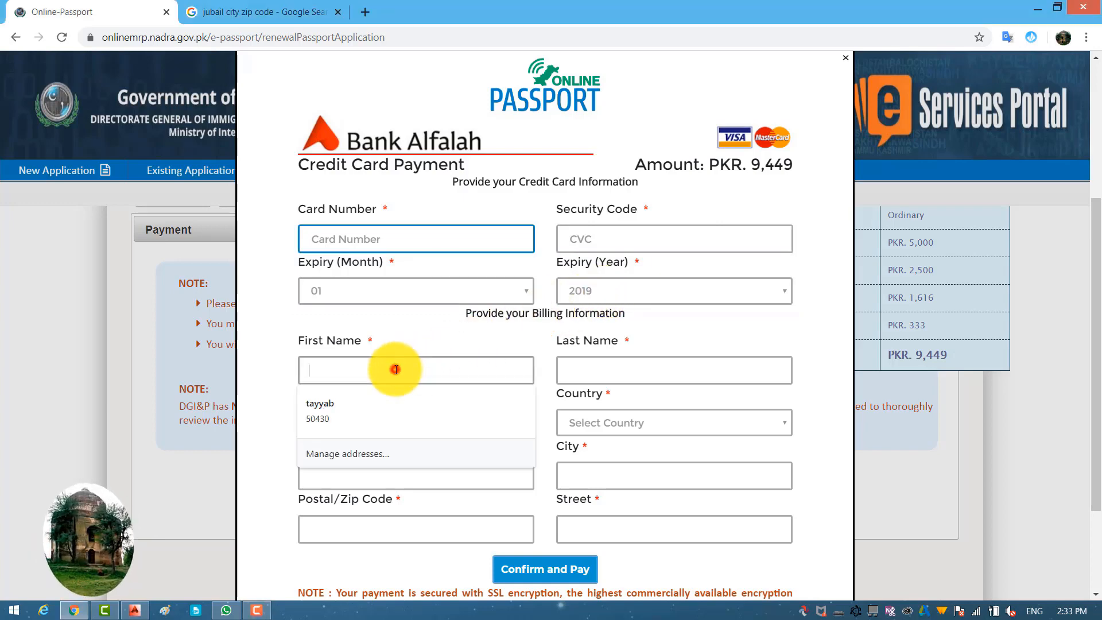
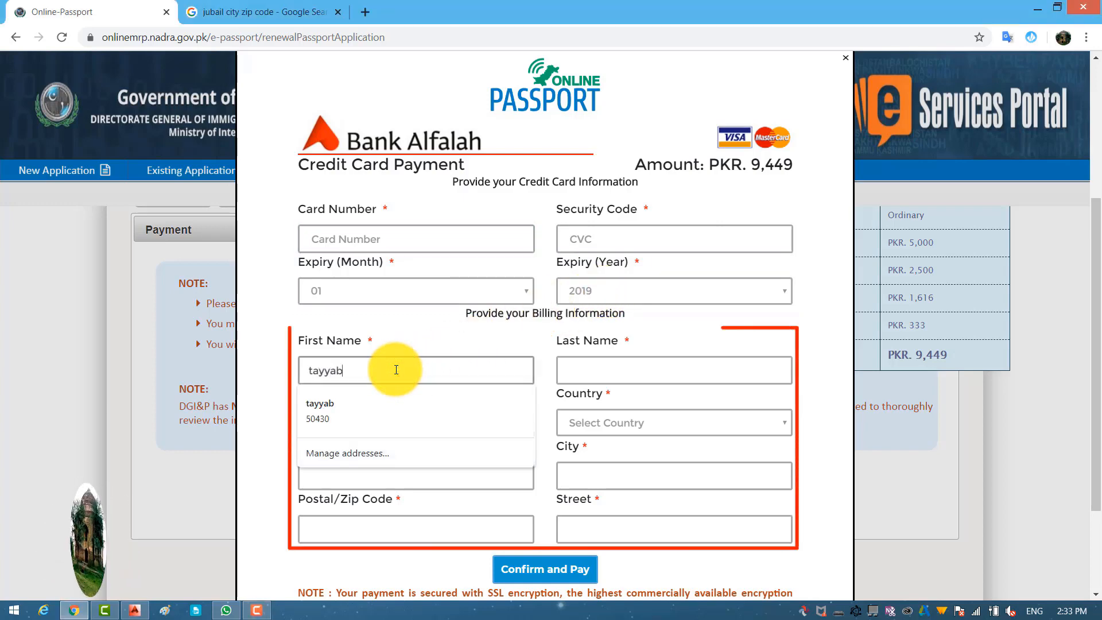
pyautogui.press('Tab')
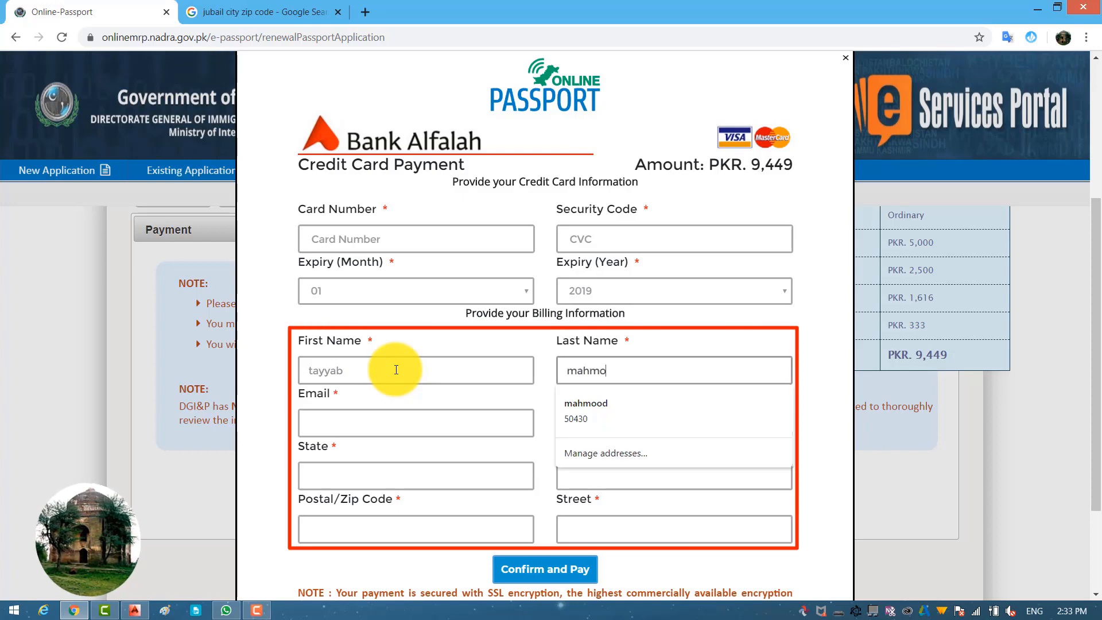
pyautogui.press('Tab')
pyautogui.write('mtm')
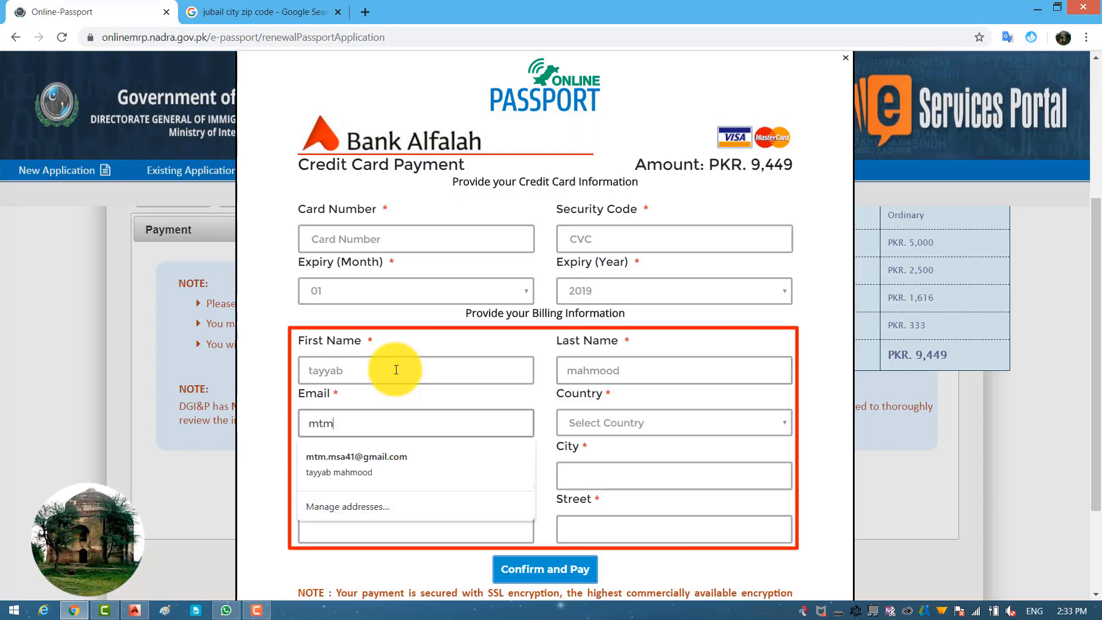
pyautogui.click(412, 464)
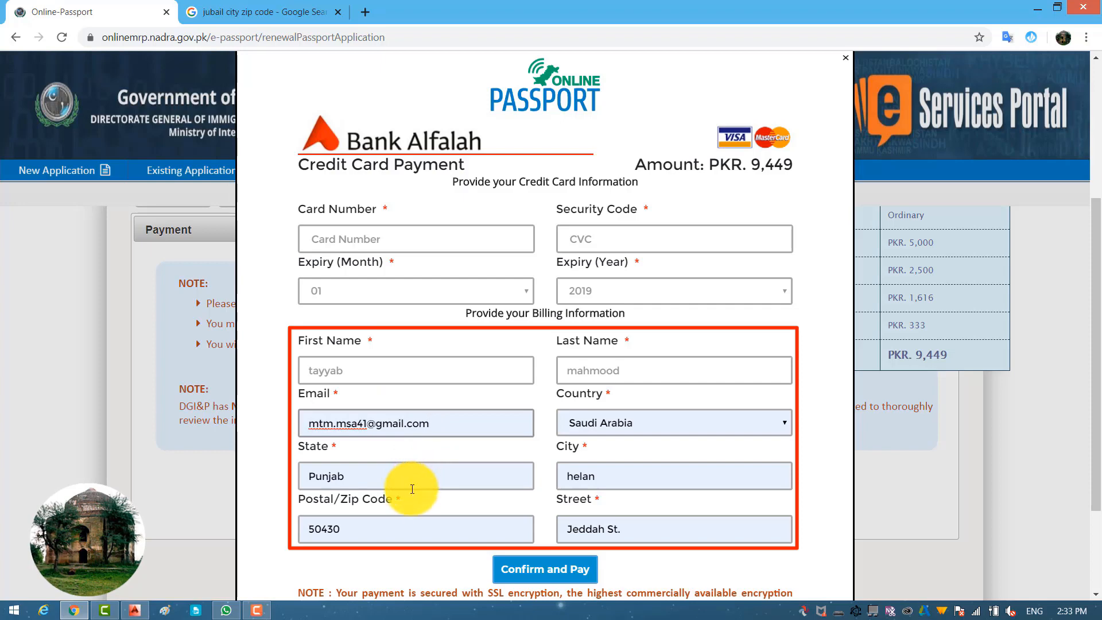
# - Clear the billing state, set the city to jubail and postal code to 35514
pyautogui.doubleClick(412, 476)
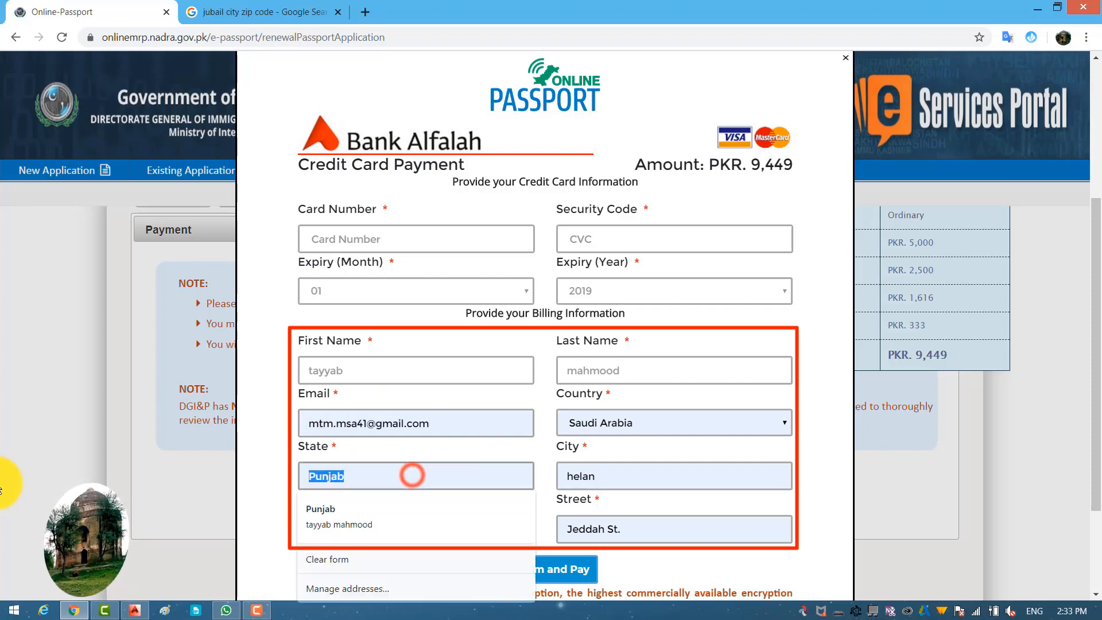
pyautogui.press('BackSpace')
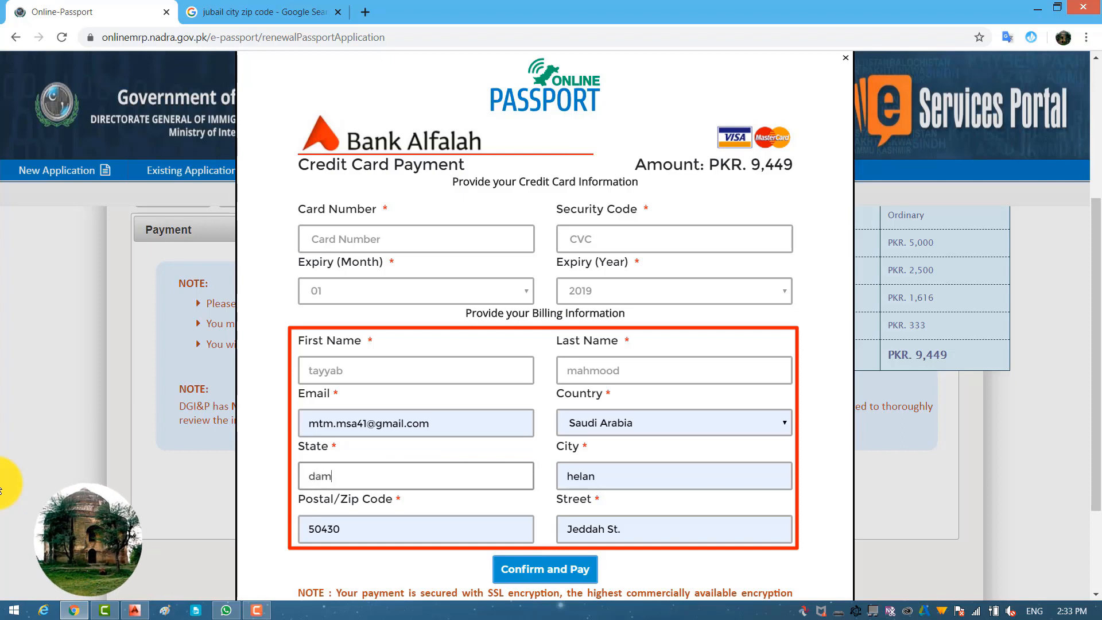
pyautogui.press('Tab')
pyautogui.write('j')
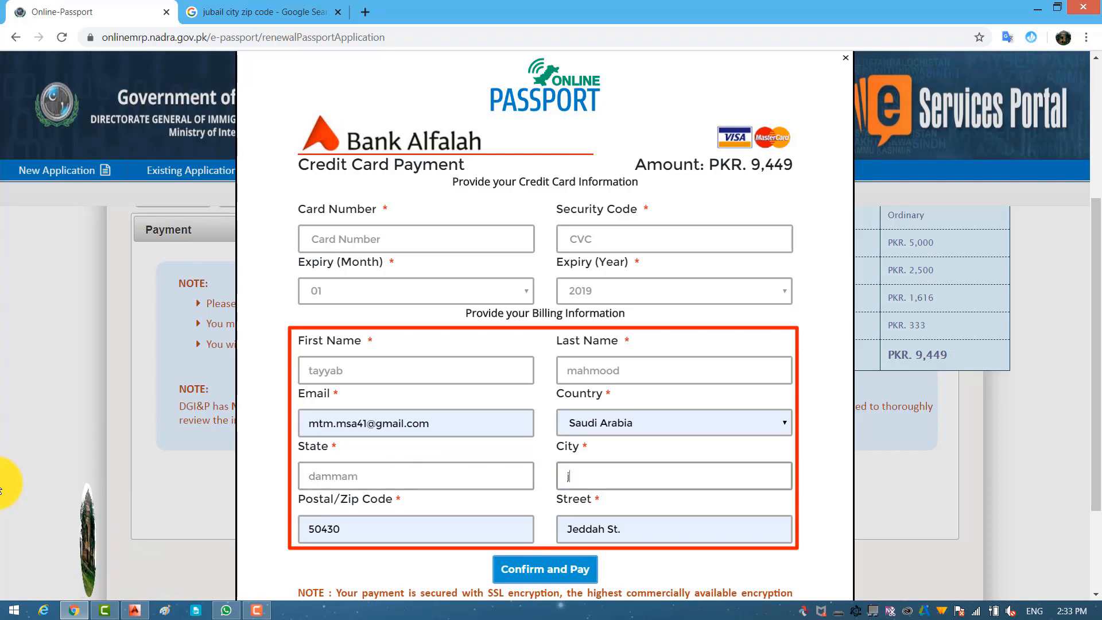
pyautogui.write('ubail')
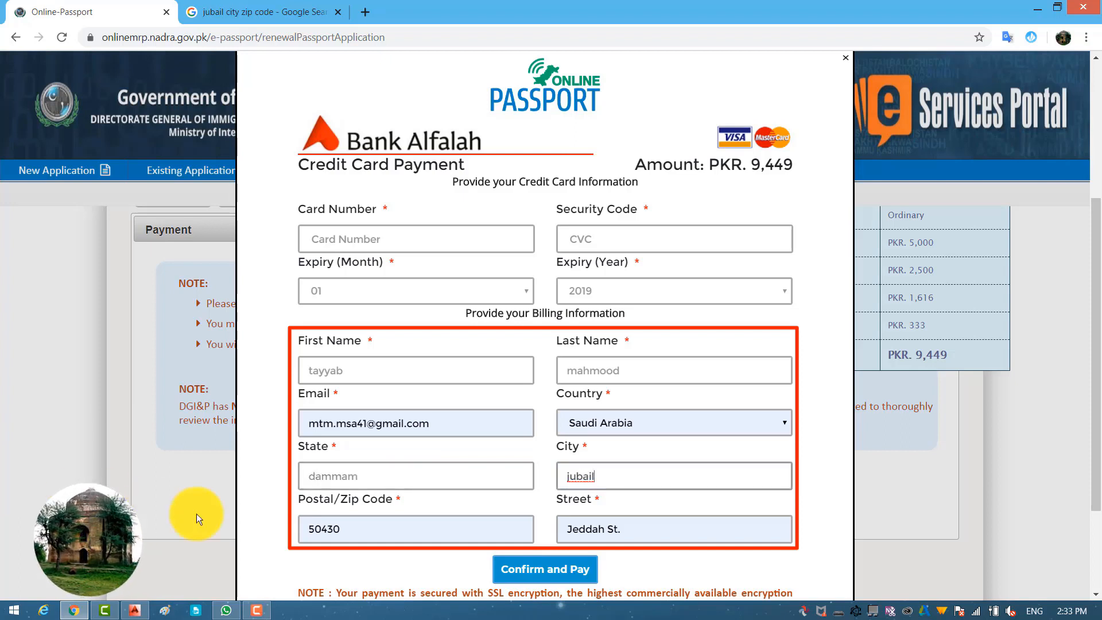
pyautogui.doubleClick(352, 527)
pyautogui.write('35514')
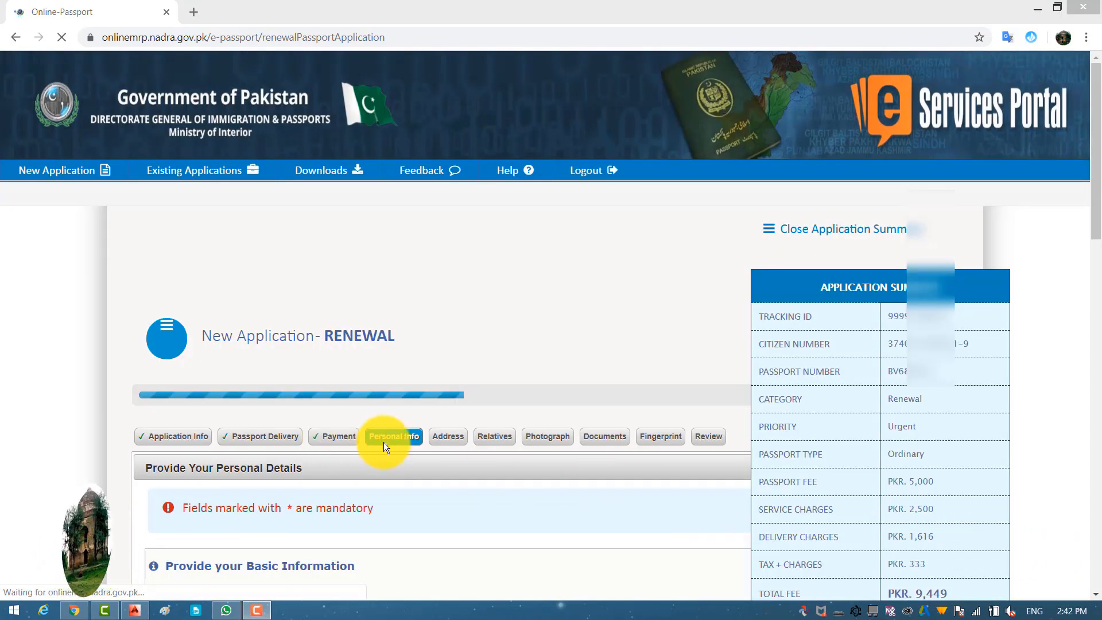
# - Set the mobile number's country code to Saudi Arabia +966
pyautogui.scroll(-5, 1091, 190)
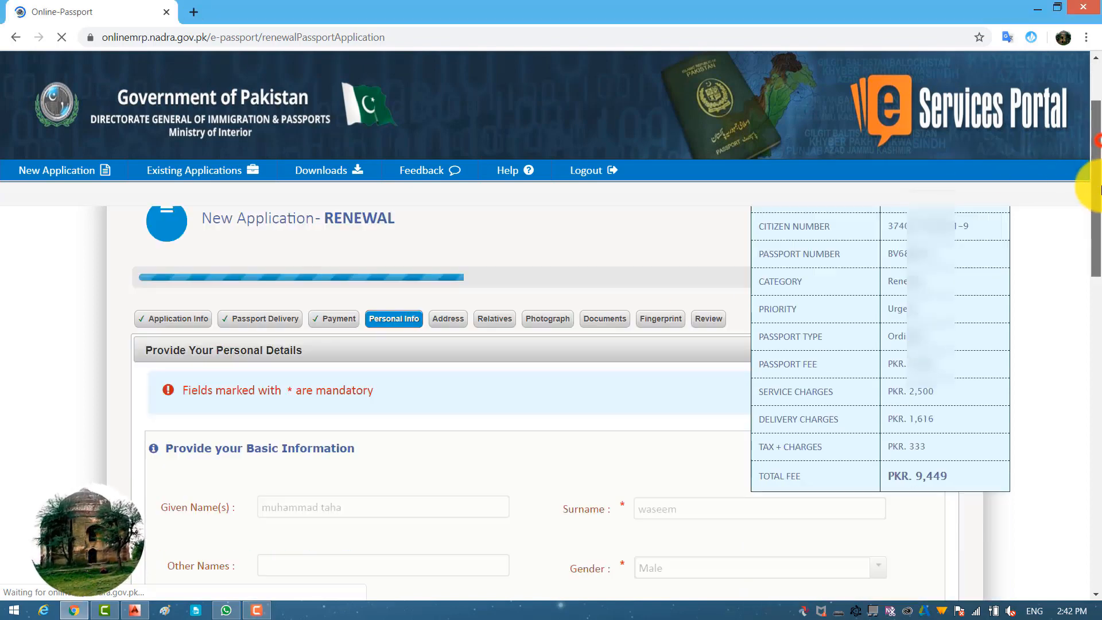
pyautogui.moveTo(1099, 229); pyautogui.dragTo(1099, 443)
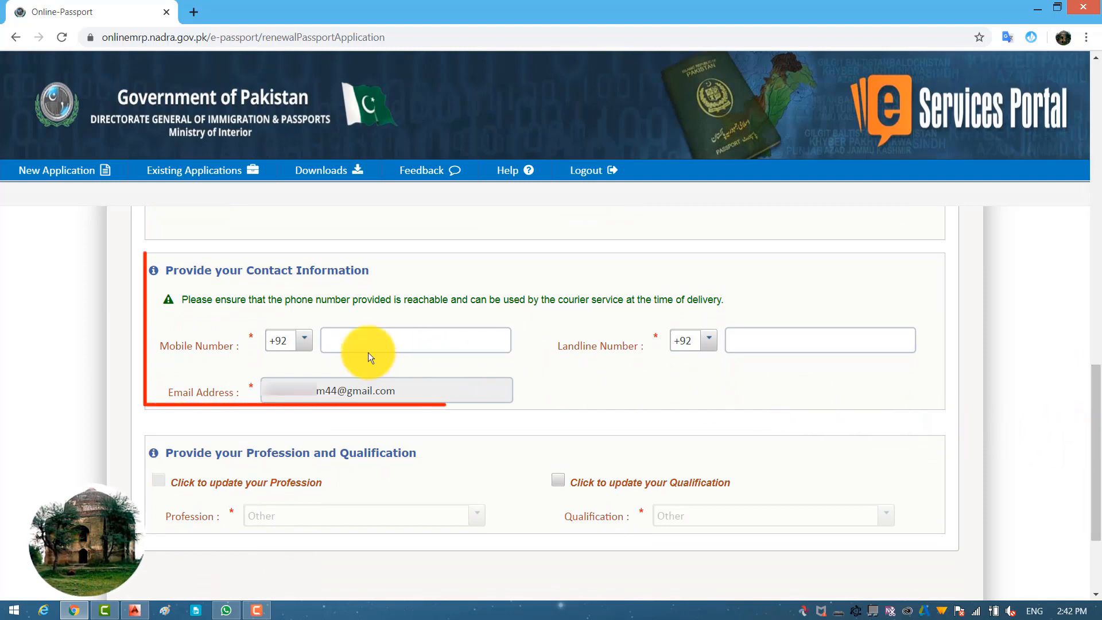
pyautogui.click(304, 344)
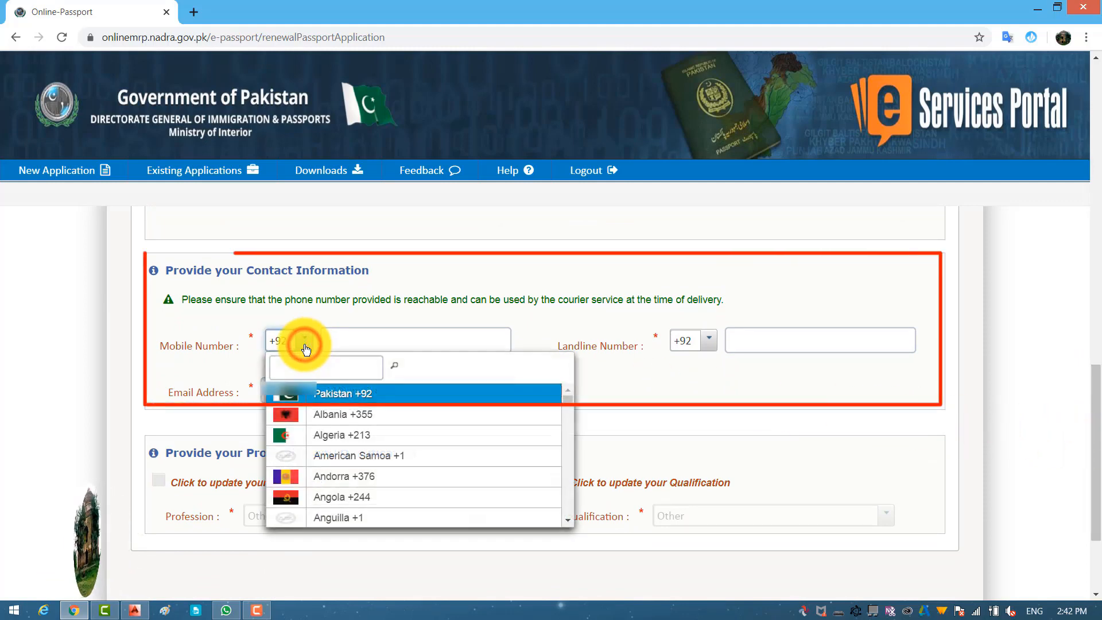
pyautogui.write('966')
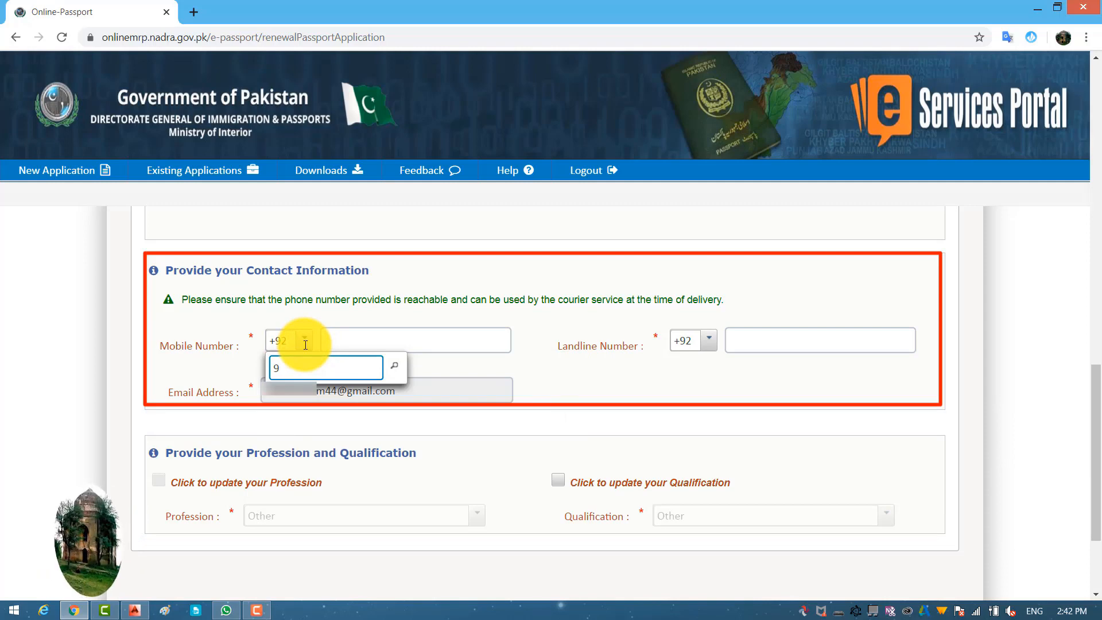
pyautogui.press('BackSpace')
pyautogui.press('BackSpace')
pyautogui.write('+966')
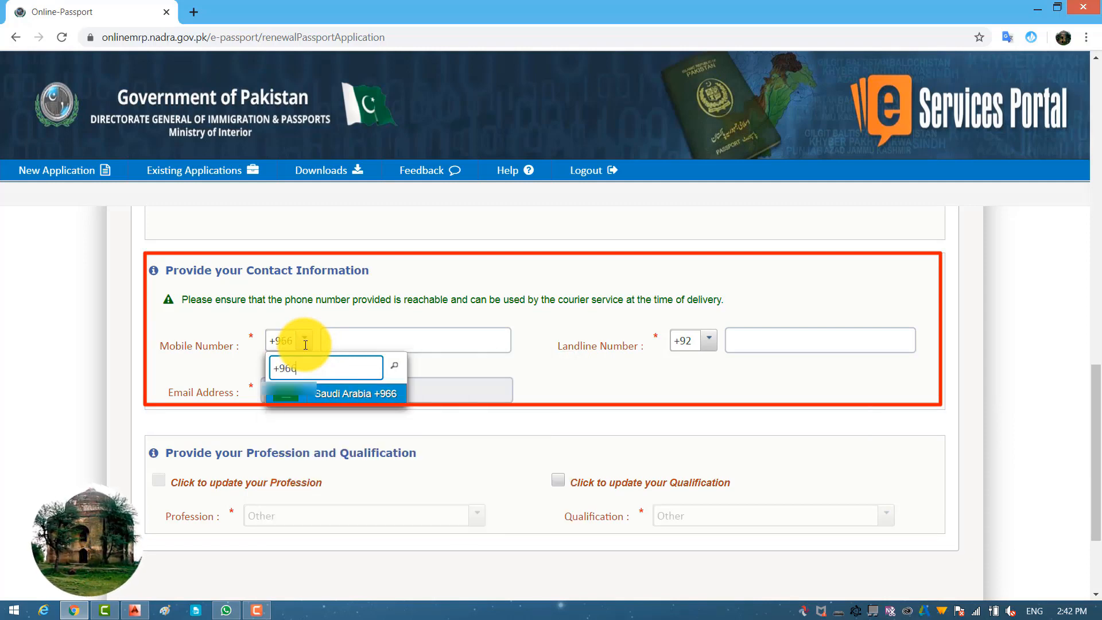
pyautogui.click(334, 393)
pyautogui.click(352, 346)
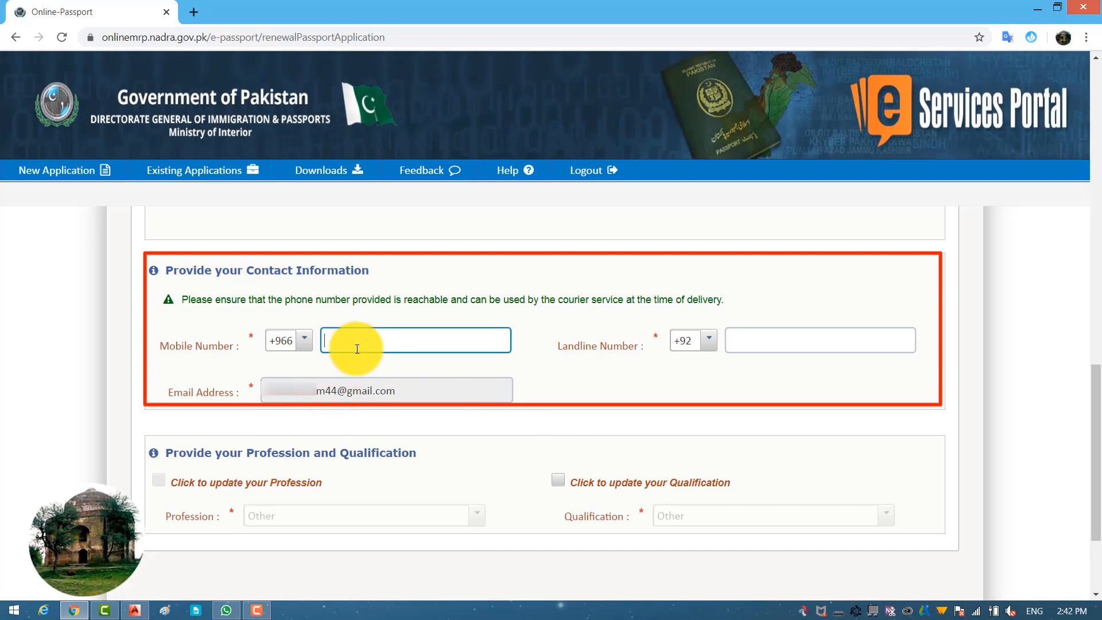
# - Set the landline code to +966, enter landline and mobile numbers, and continue to Address
pyautogui.click(707, 341)
pyautogui.write('+966')
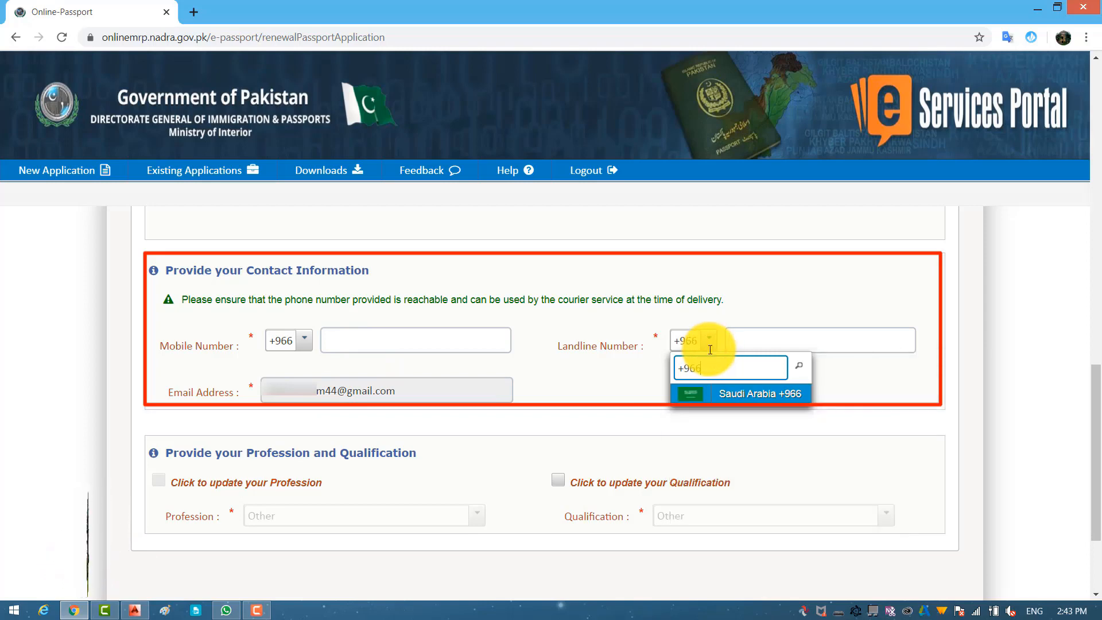
pyautogui.click(742, 392)
pyautogui.click(829, 340)
pyautogui.write('572')
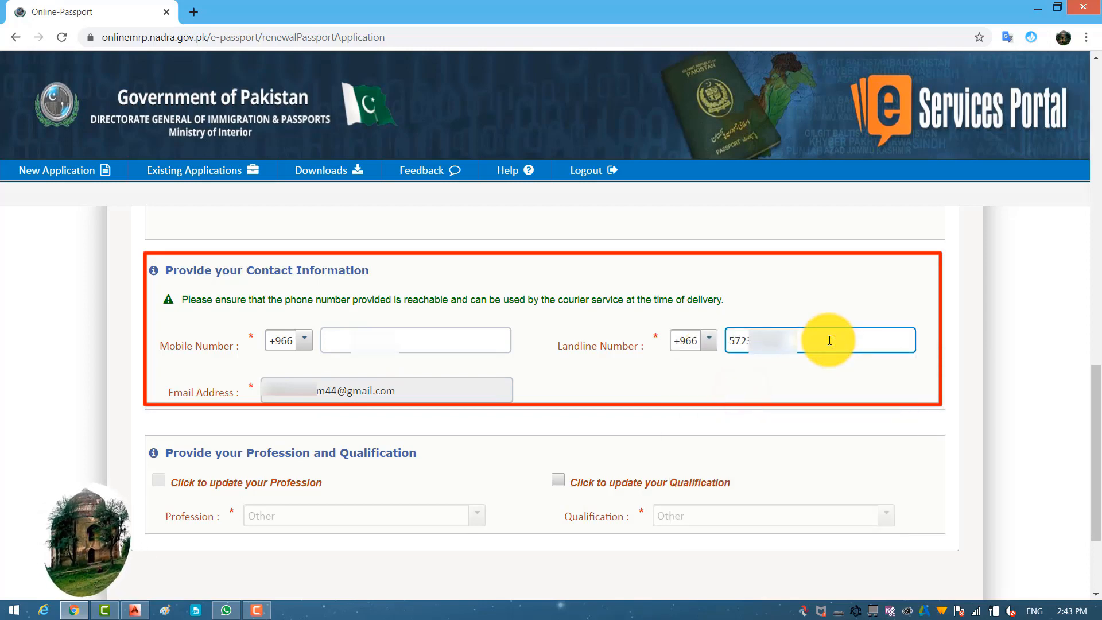
pyautogui.click(359, 344)
pyautogui.write('57253')
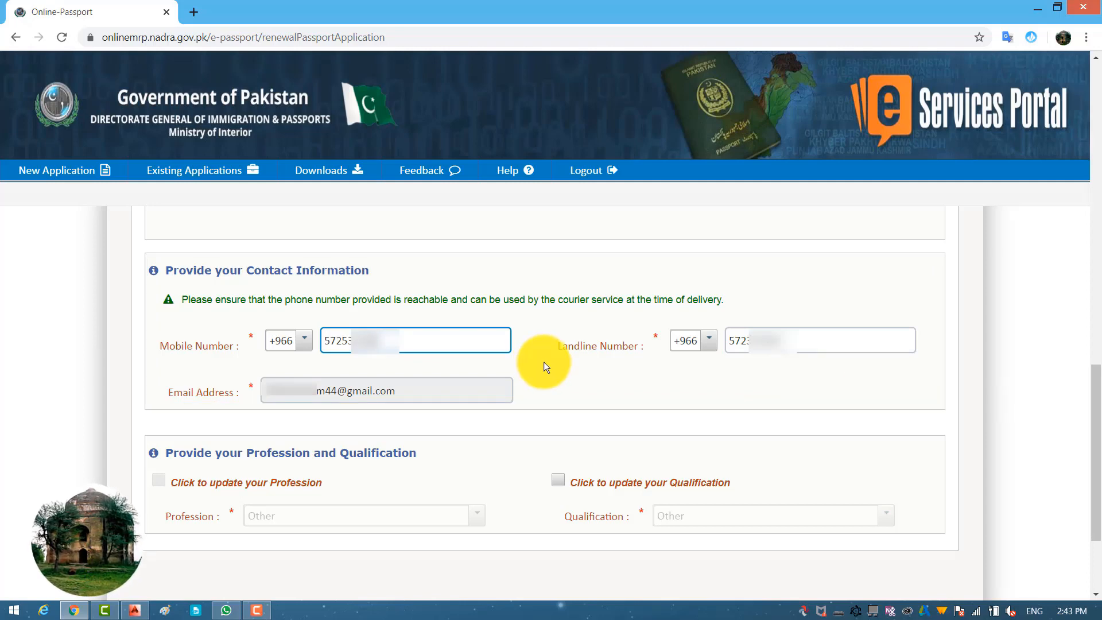
pyautogui.moveTo(1094, 401); pyautogui.dragTo(1088, 459)
pyautogui.click(689, 470)
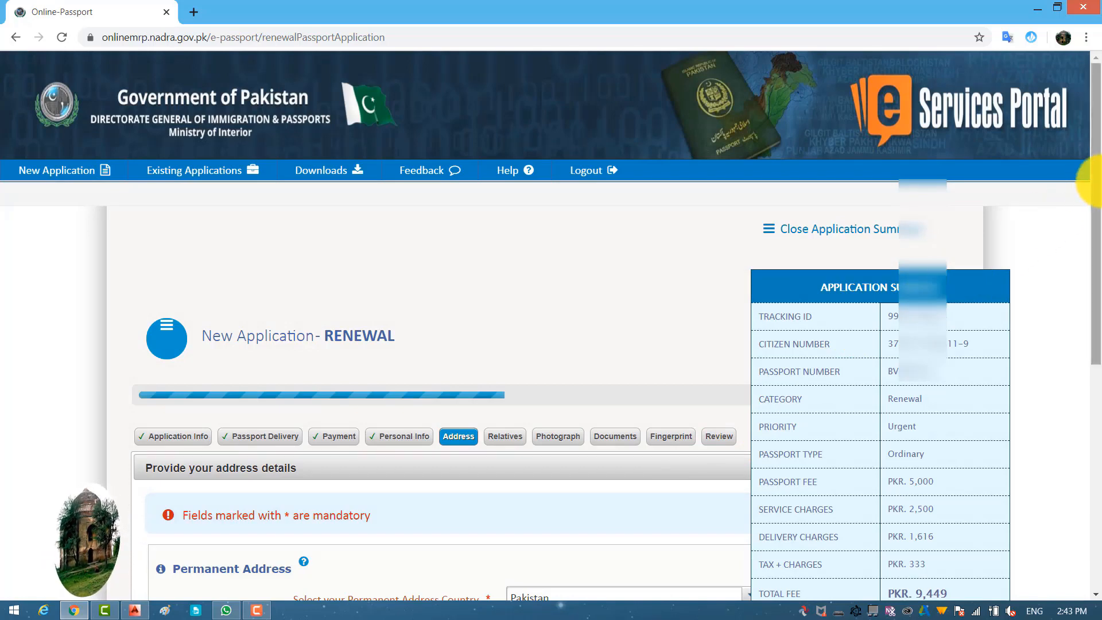
# - Confirm the Punjab permanent address fields and proceed to the Relatives step
pyautogui.moveTo(1094, 179); pyautogui.dragTo(1099, 323)
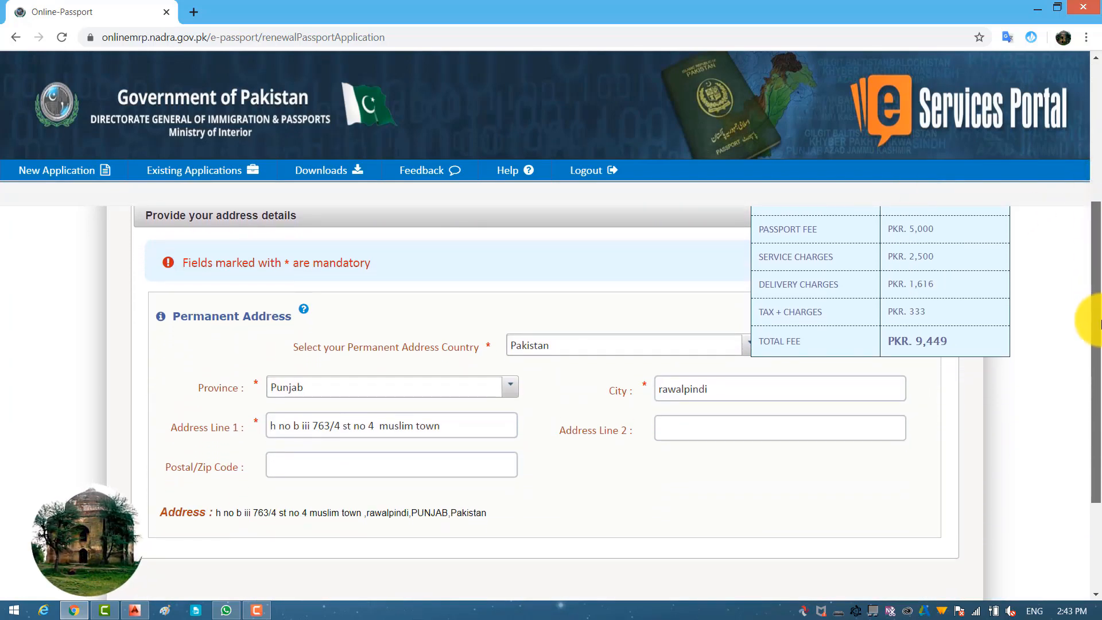
pyautogui.moveTo(1099, 324); pyautogui.dragTo(1099, 370)
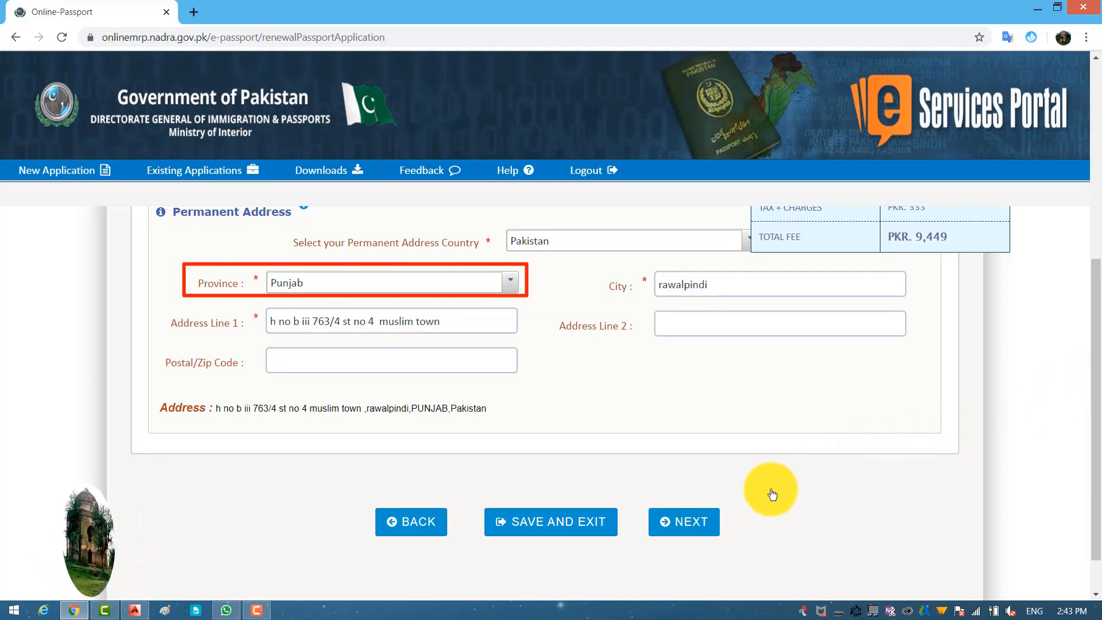
pyautogui.click(684, 523)
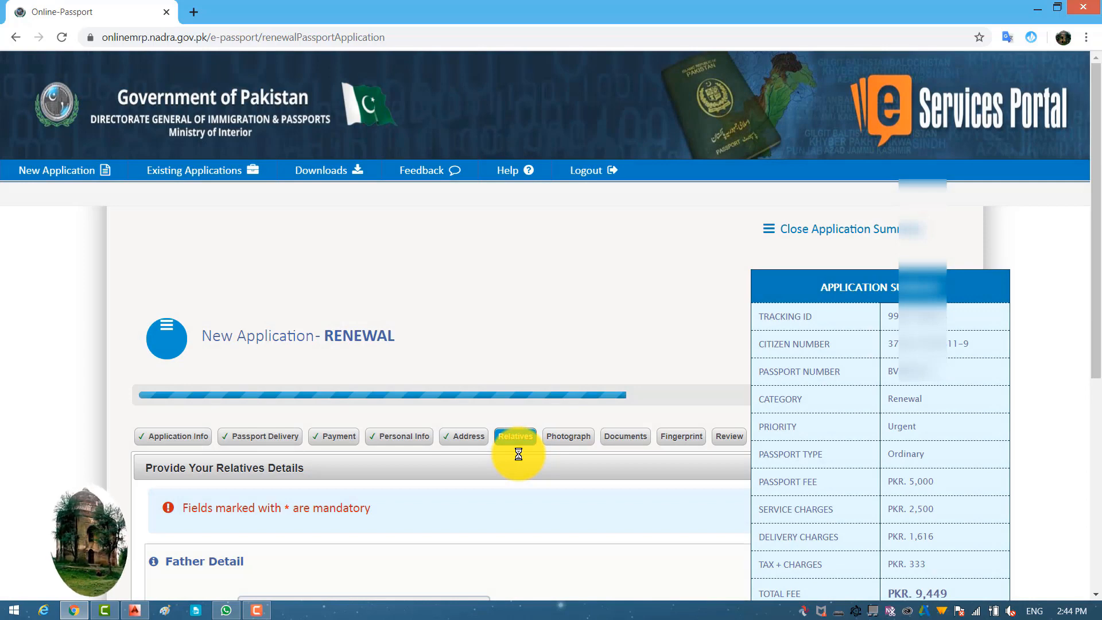
# - Review the prefilled Father Detail and proceed to the photograph upload
pyautogui.moveTo(1097, 154); pyautogui.dragTo(1098, 343)
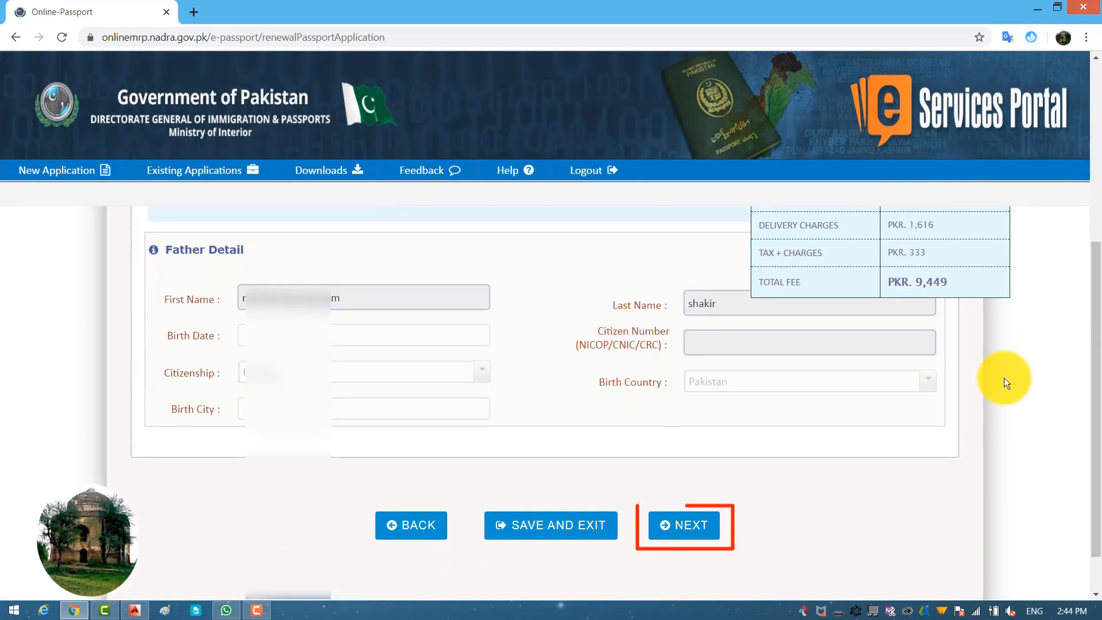
pyautogui.click(692, 527)
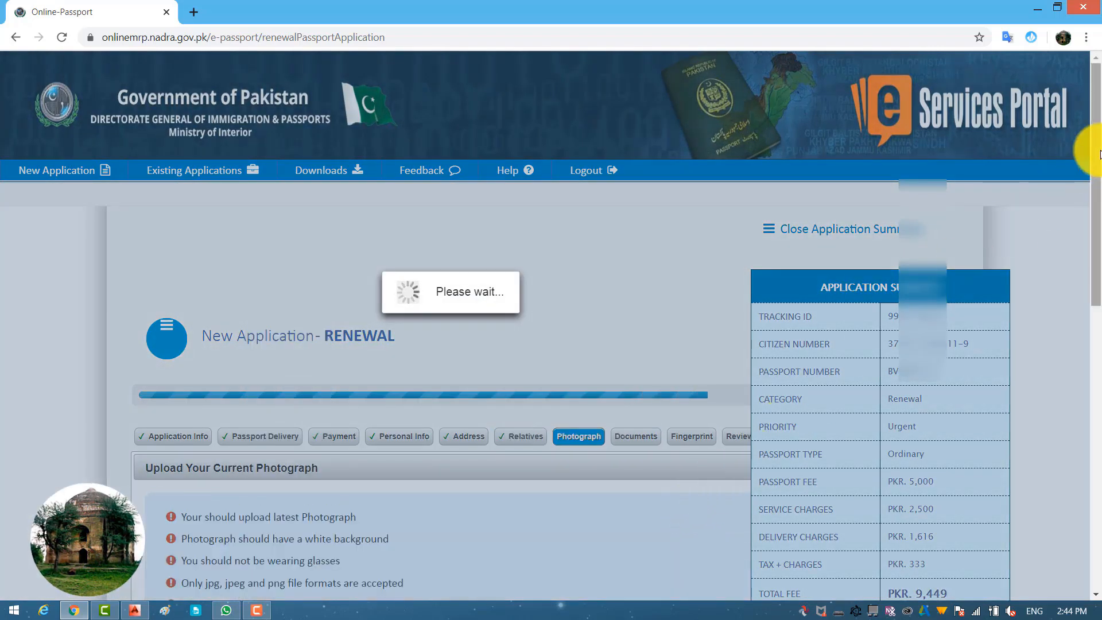
# - Upload Picture.jpeg as the child's photograph and continue to supporting documents
pyautogui.moveTo(1096, 154); pyautogui.dragTo(1099, 429)
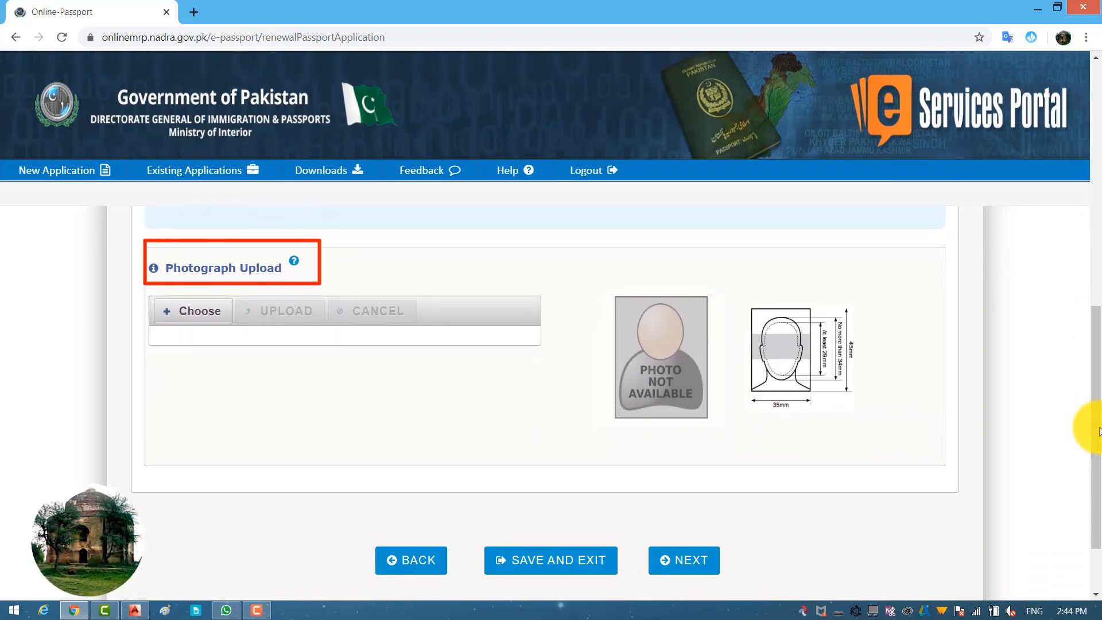
pyautogui.click(203, 318)
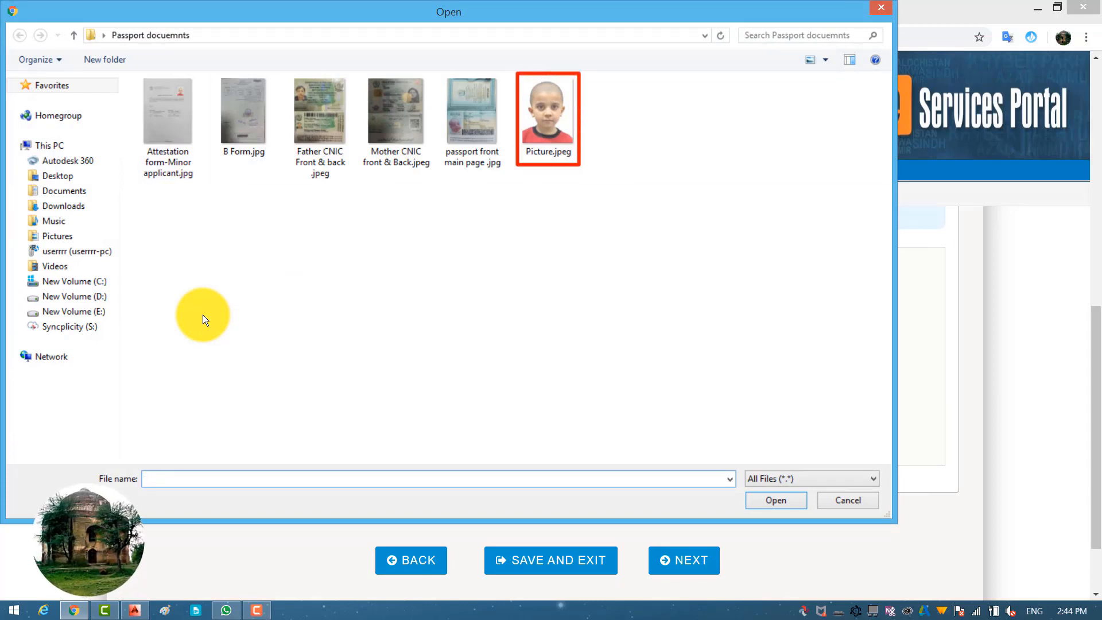
pyautogui.click(536, 135)
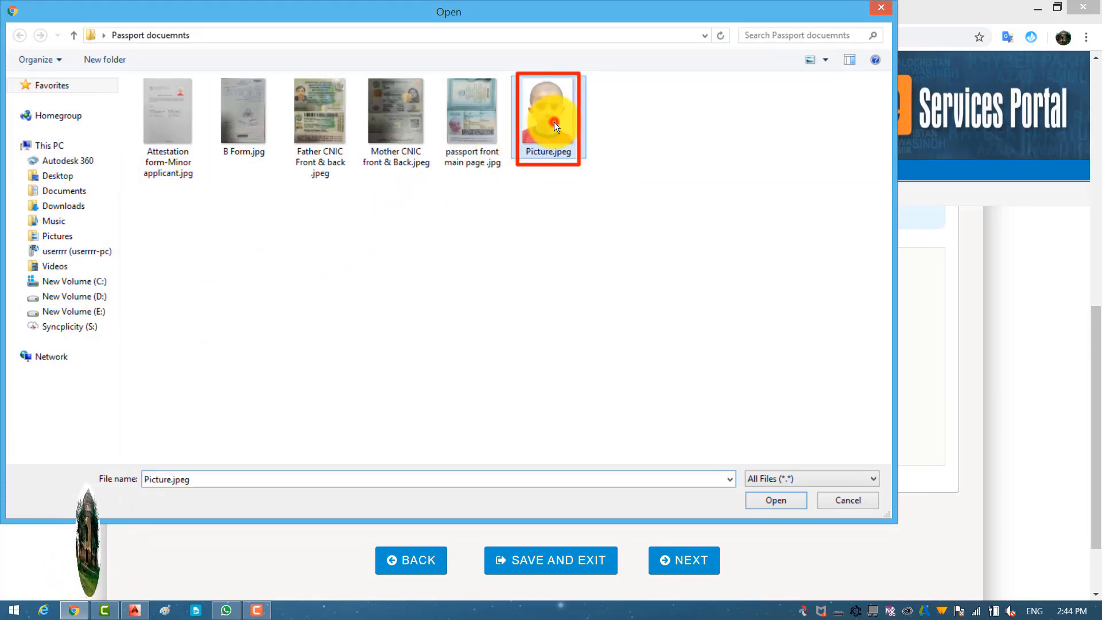
pyautogui.click(773, 500)
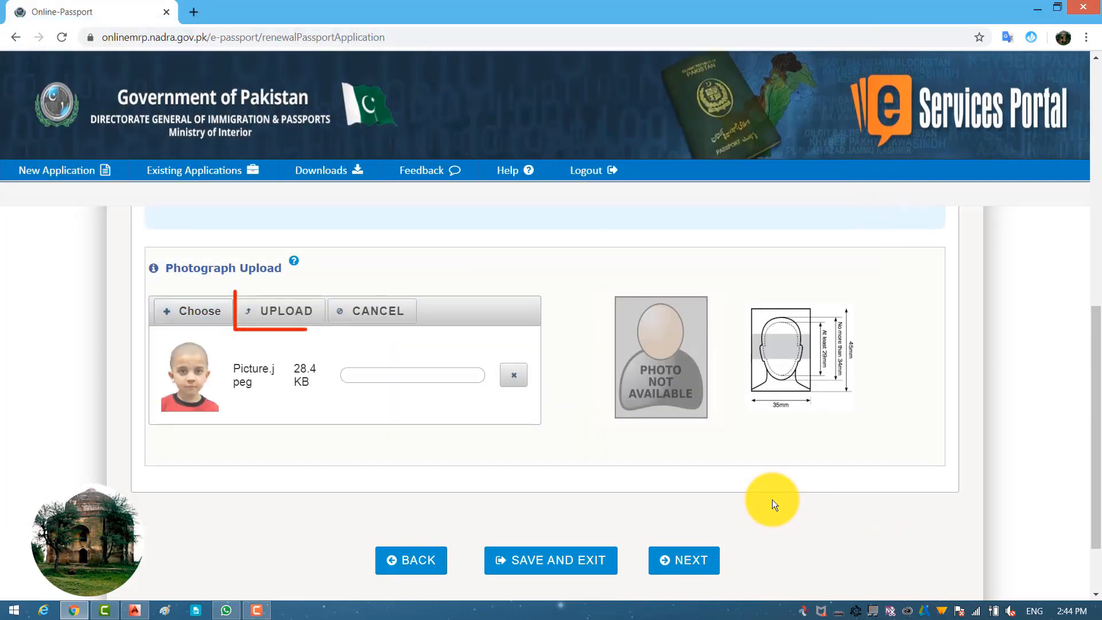
pyautogui.click(287, 317)
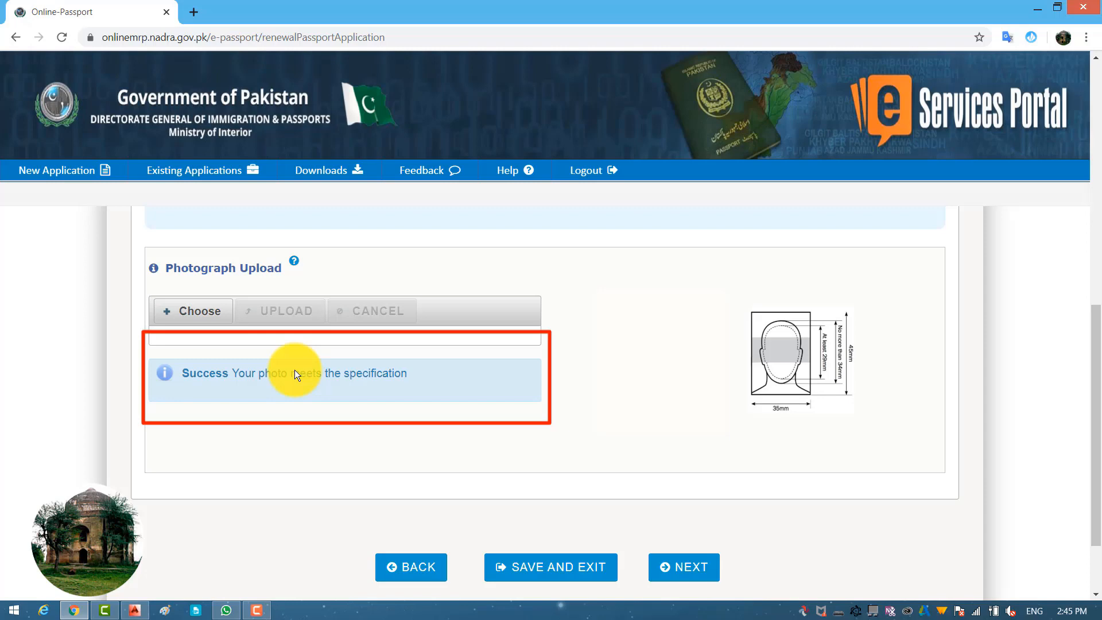
pyautogui.click(405, 434)
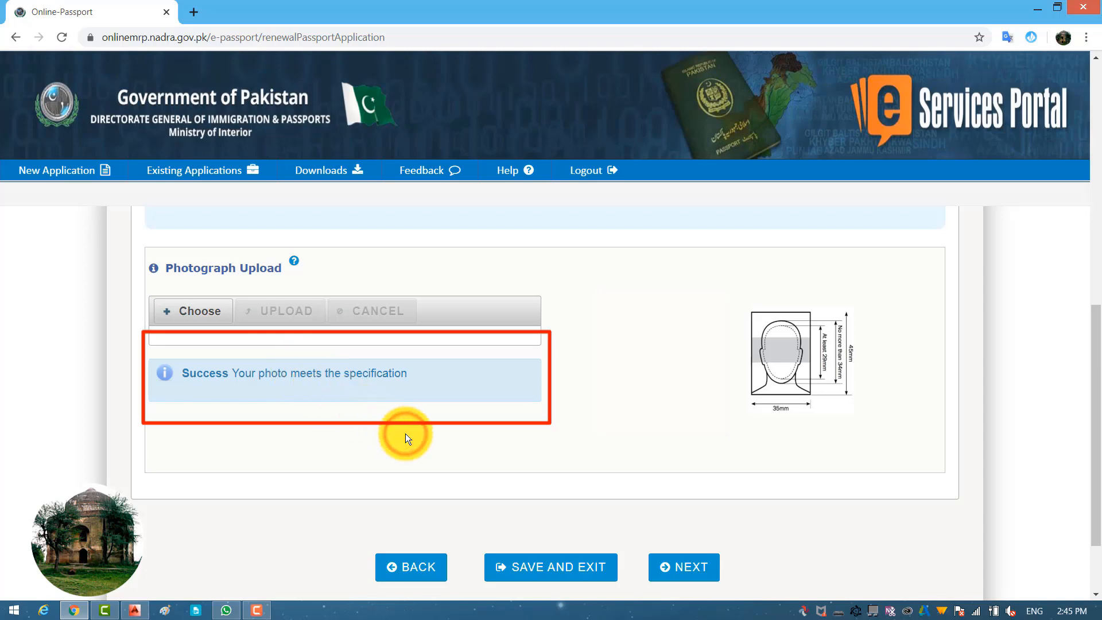
pyautogui.click(580, 438)
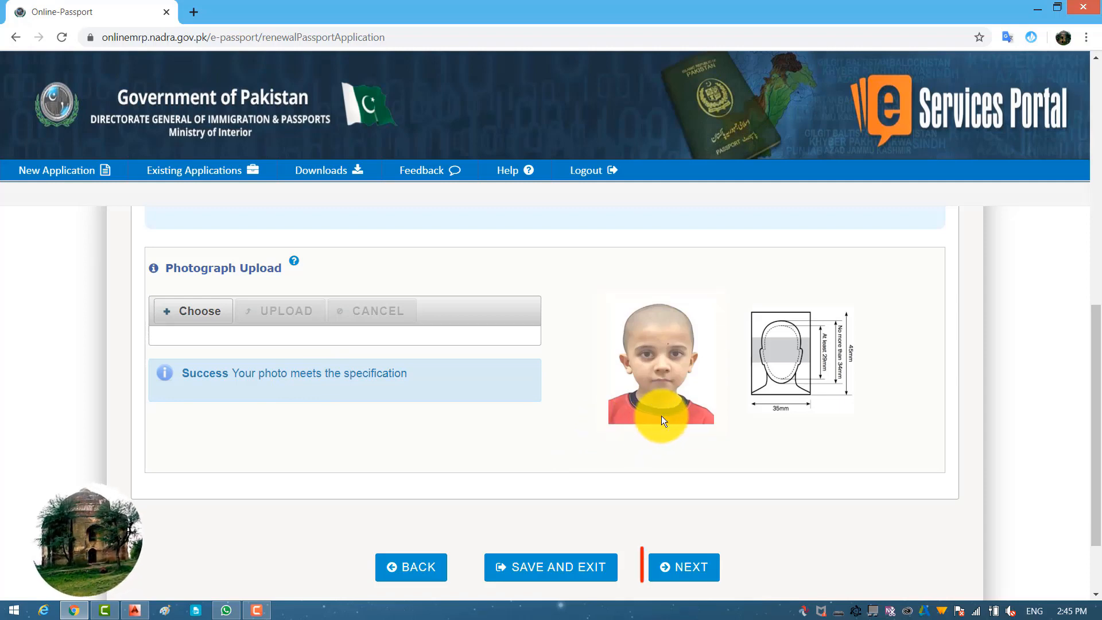
pyautogui.click(678, 571)
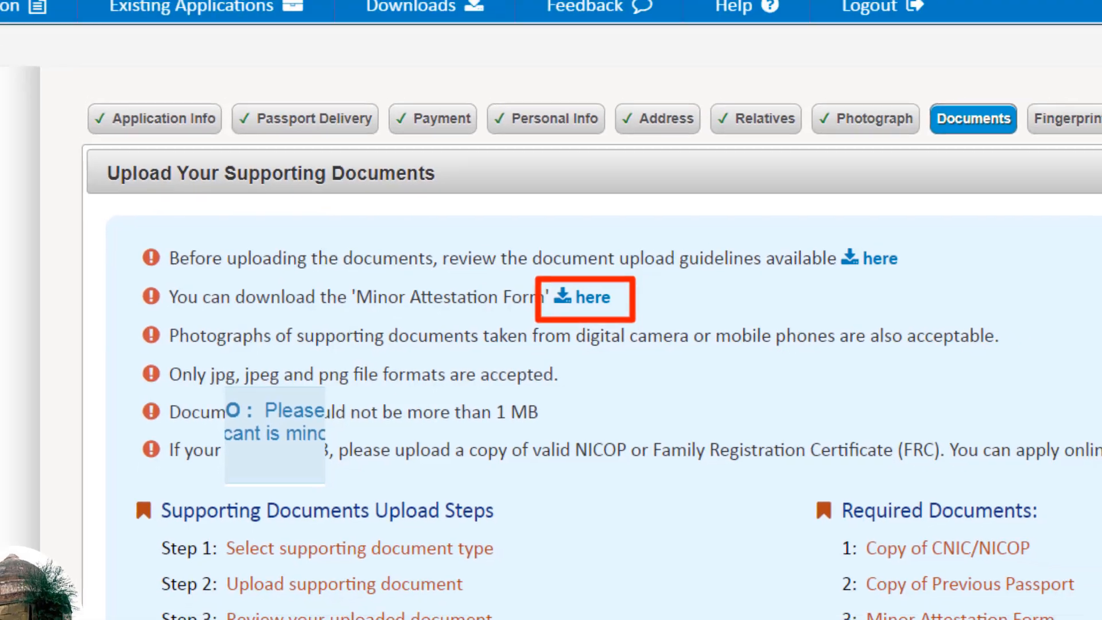
# - Select Parents CNIC in the Supporting Document Type dropdown
pyautogui.moveTo(1096, 239); pyautogui.dragTo(1094, 393)
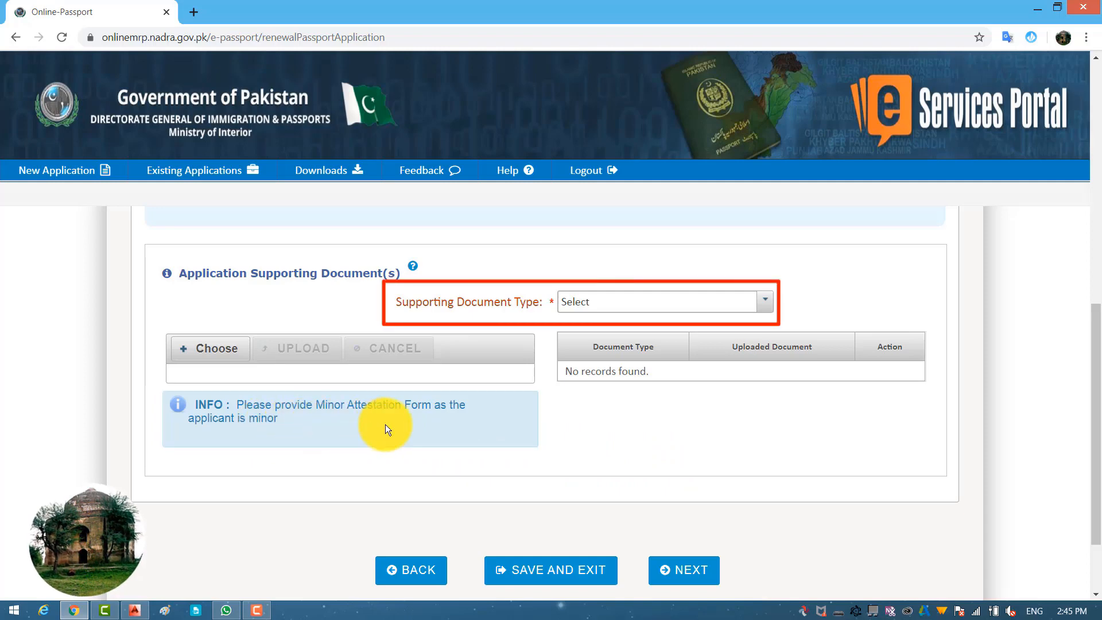
pyautogui.click(616, 307)
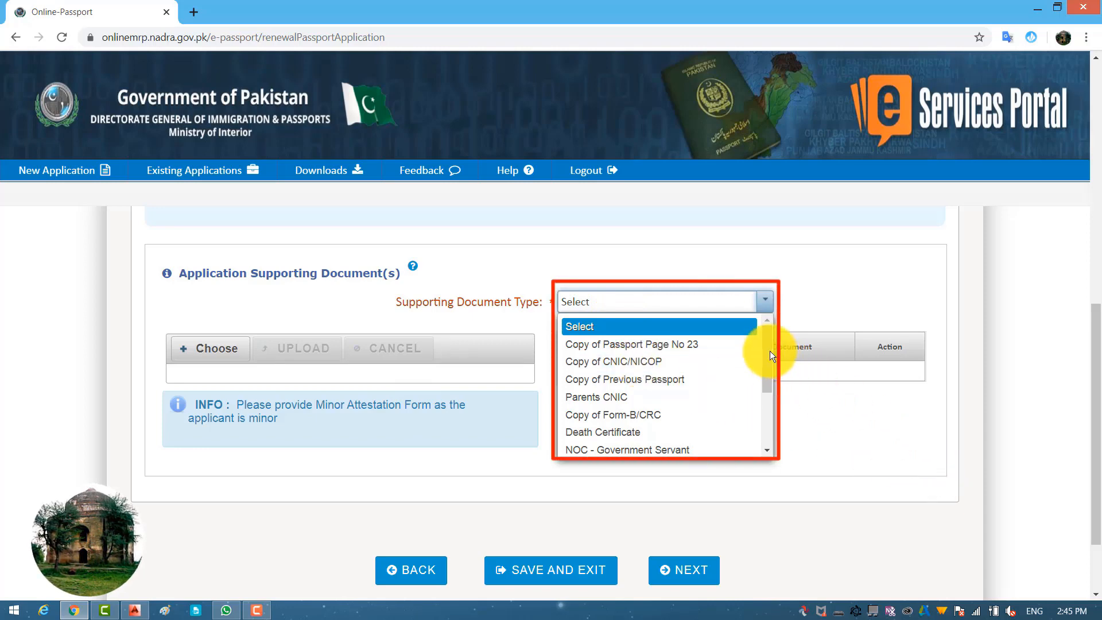
pyautogui.moveTo(770, 351); pyautogui.dragTo(773, 412)
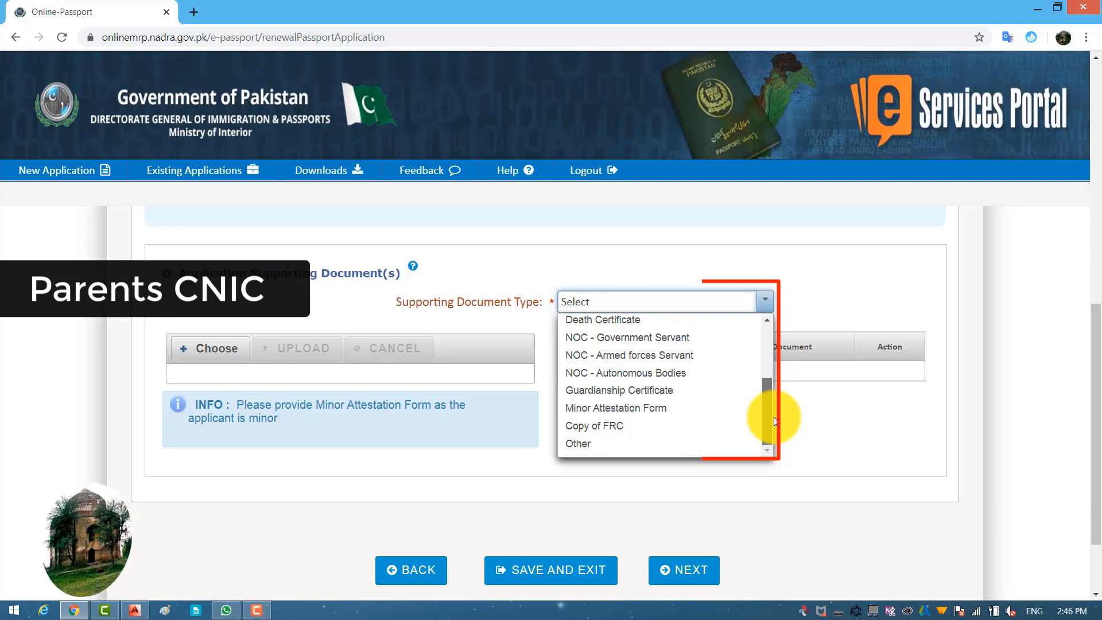
pyautogui.moveTo(774, 417); pyautogui.dragTo(781, 350)
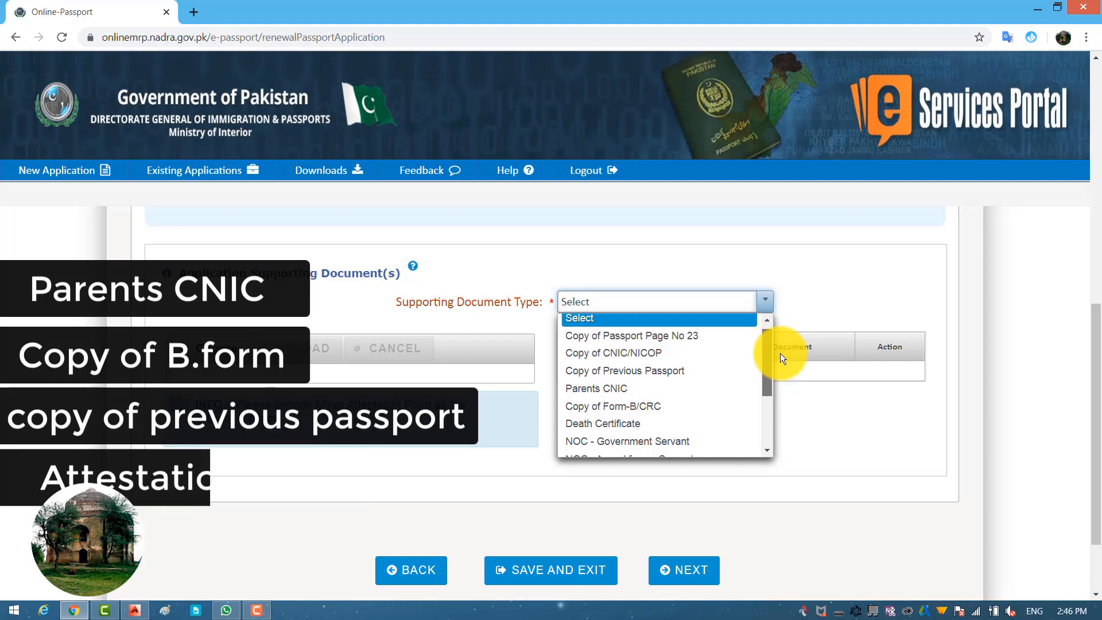
pyautogui.moveTo(780, 353); pyautogui.dragTo(781, 349)
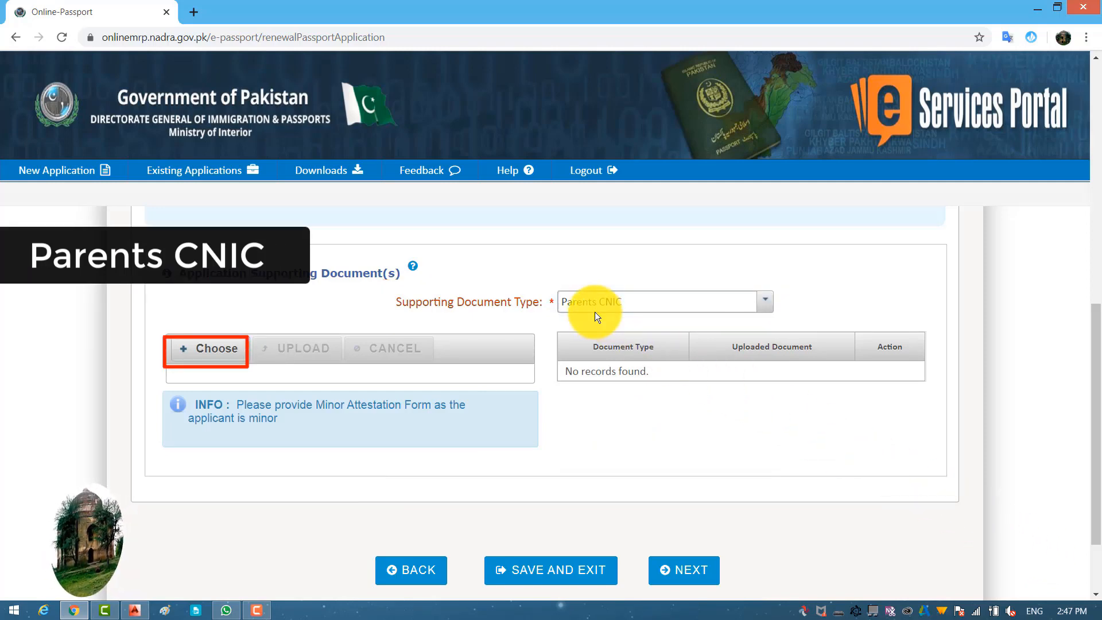
# - Upload both the father's and mother's CNIC files together as Parents CNIC
pyautogui.click(213, 351)
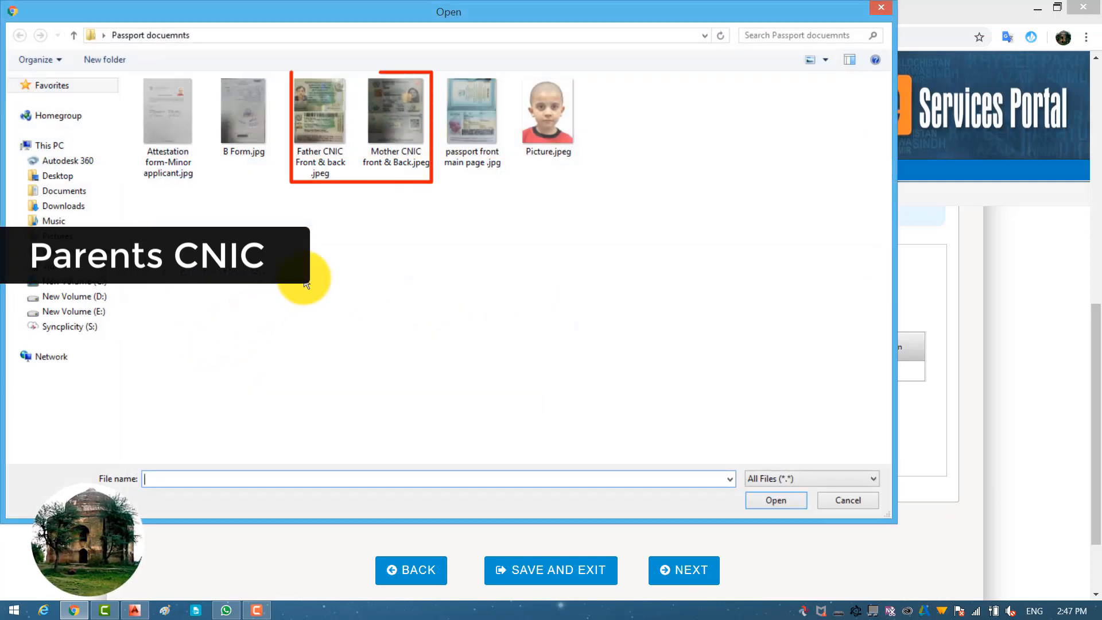
pyautogui.moveTo(395, 206); pyautogui.dragTo(326, 154)
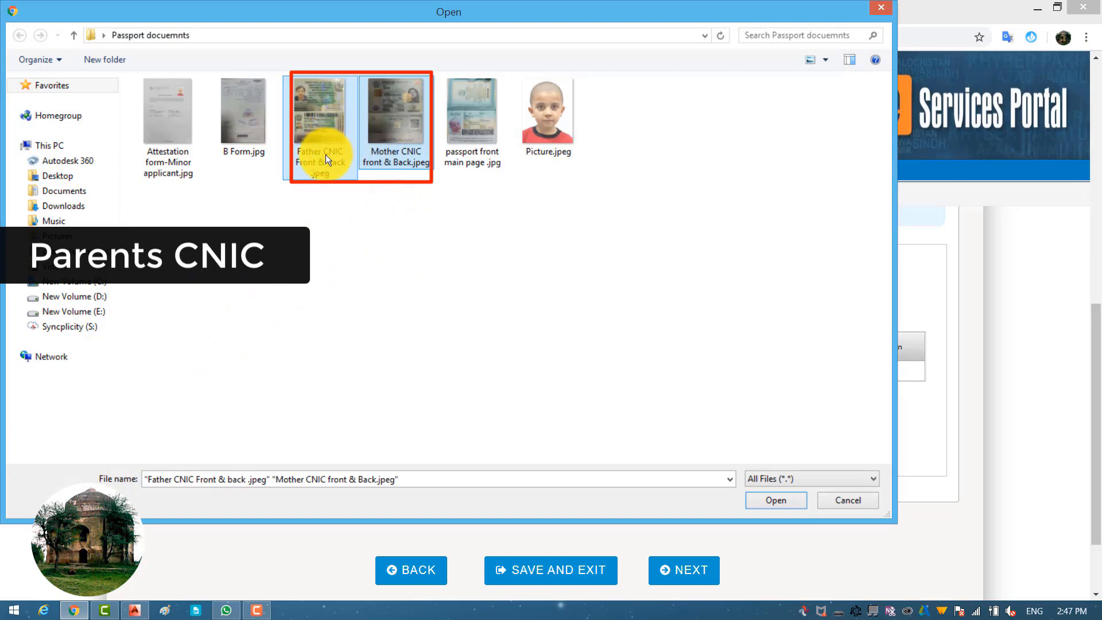
pyautogui.click(764, 502)
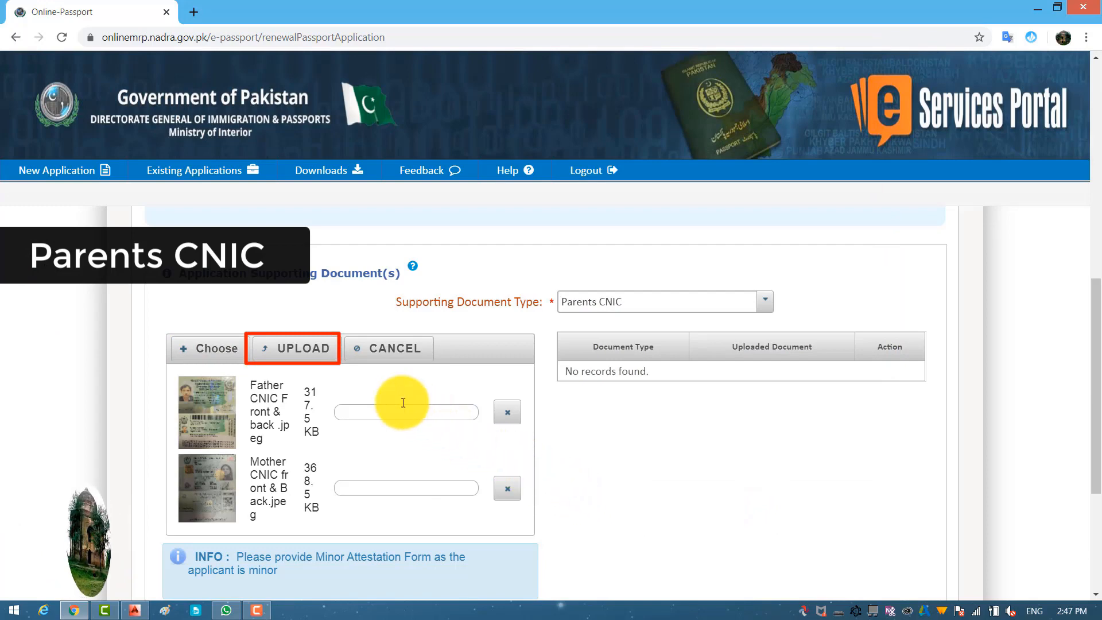
pyautogui.click(298, 348)
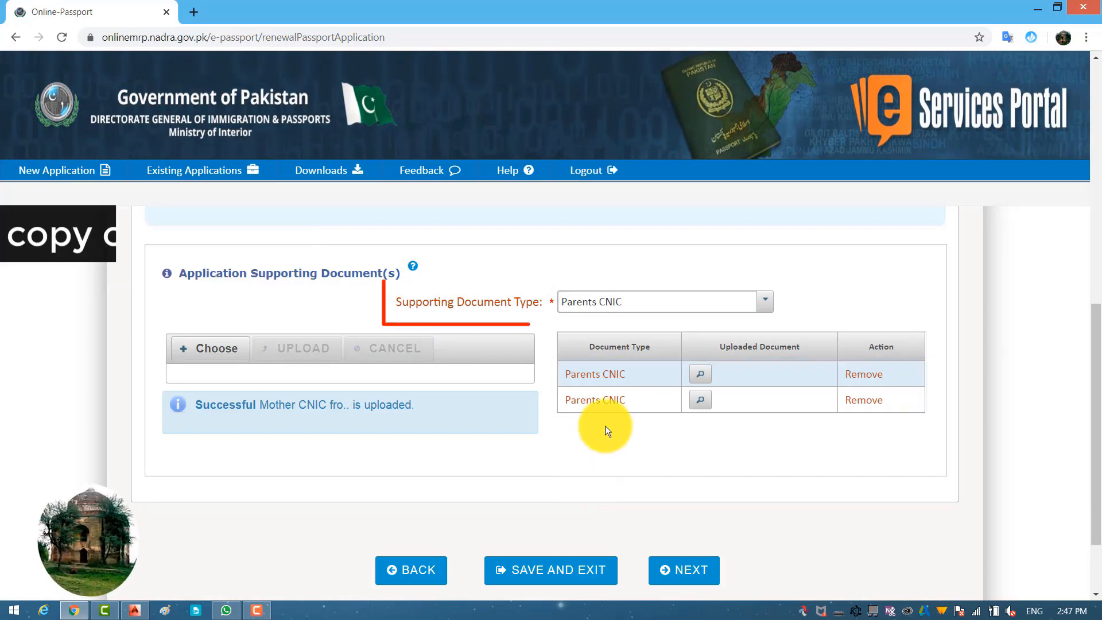
pyautogui.click(634, 306)
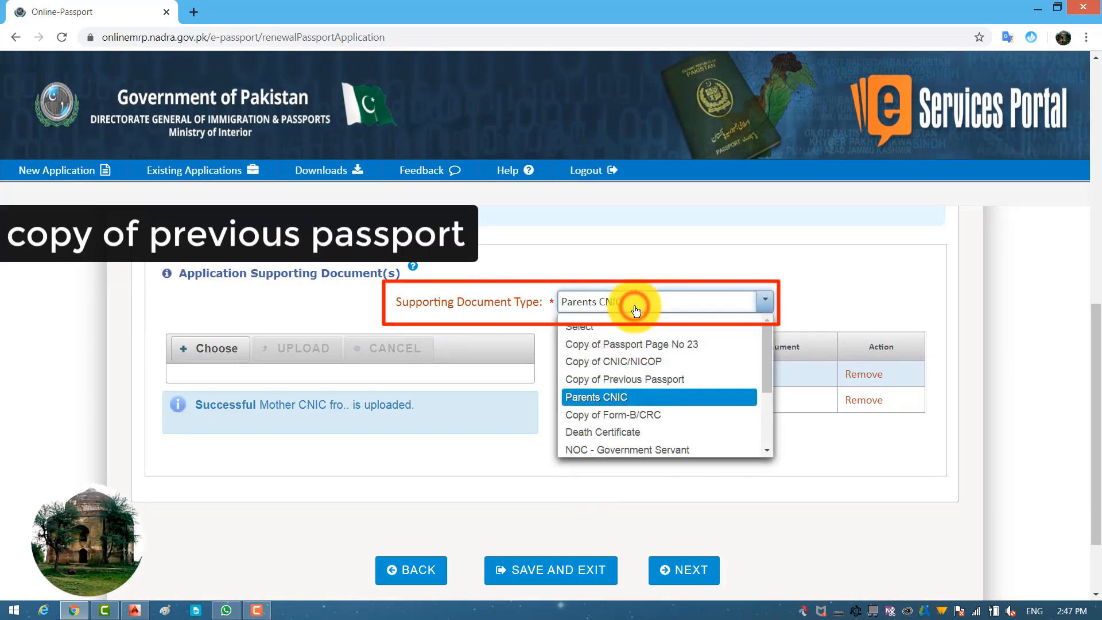
# - Upload the passport front main page .jpg as Copy of Previous Passport
pyautogui.click(632, 380)
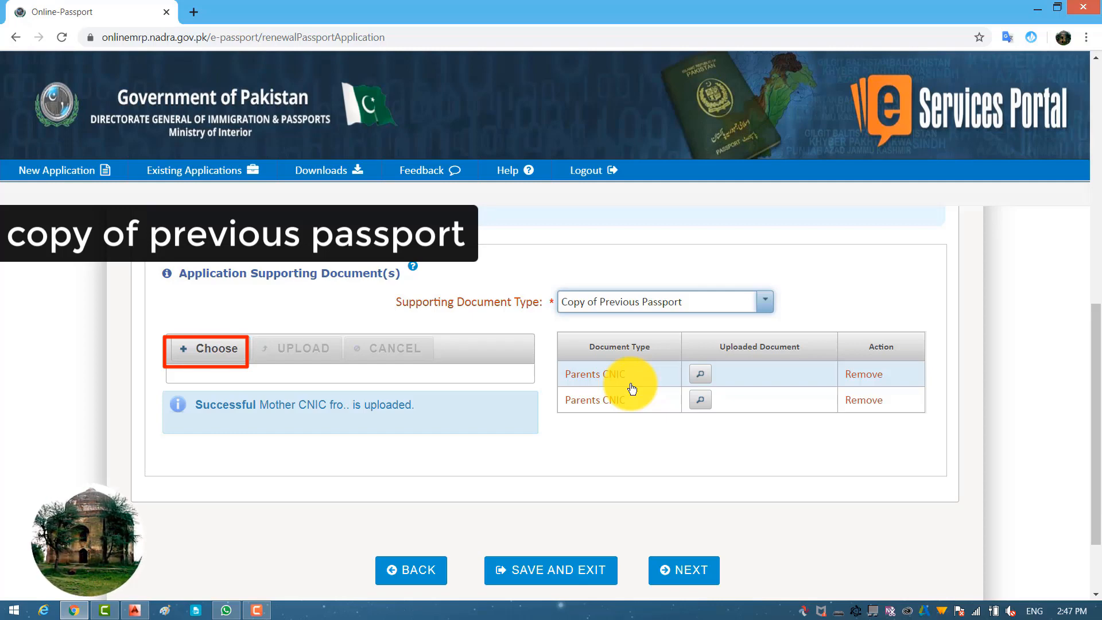
pyautogui.click(214, 349)
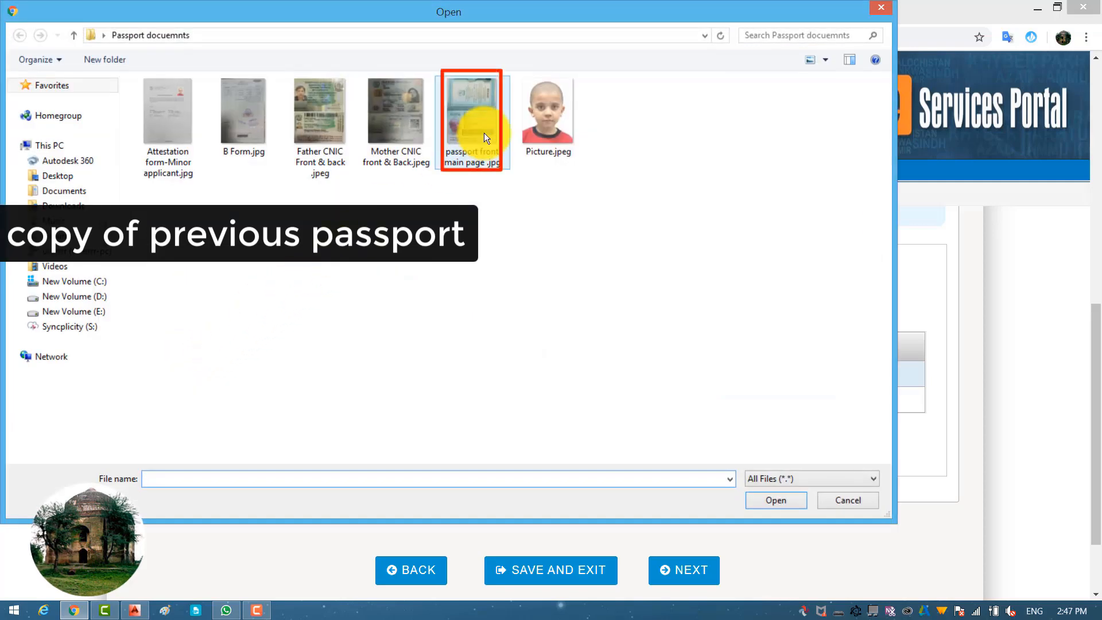
pyautogui.click(484, 133)
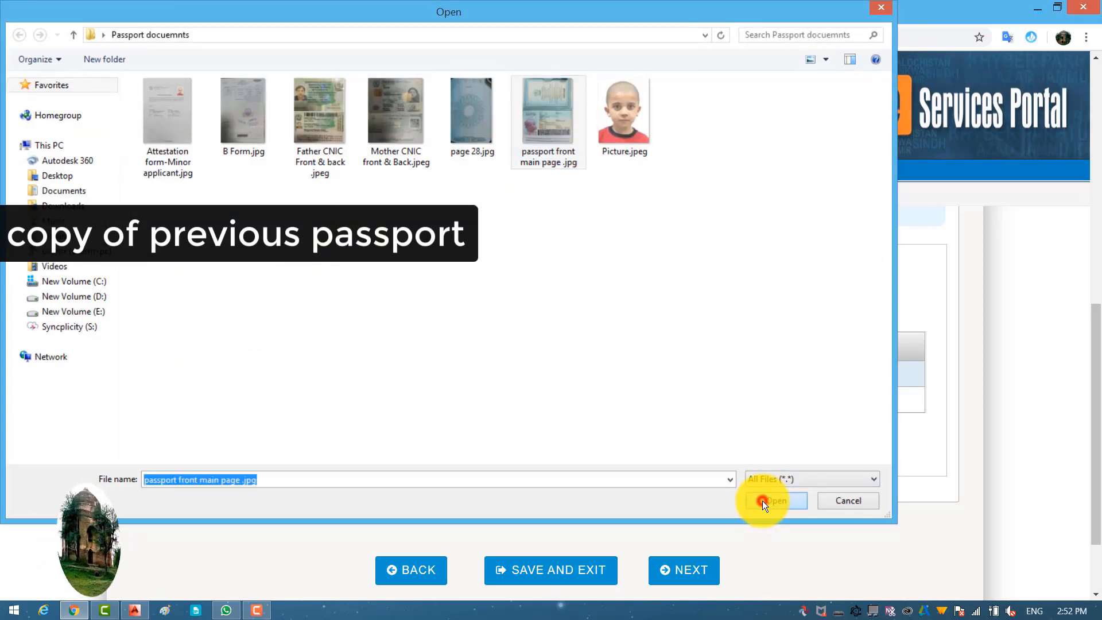
pyautogui.click(762, 501)
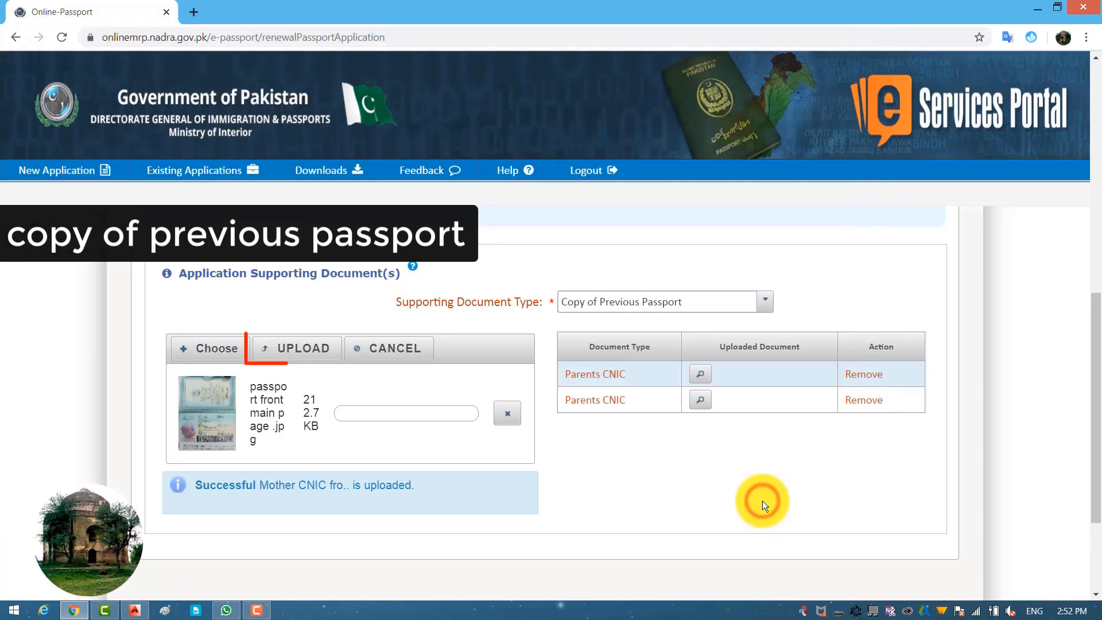
pyautogui.click(304, 352)
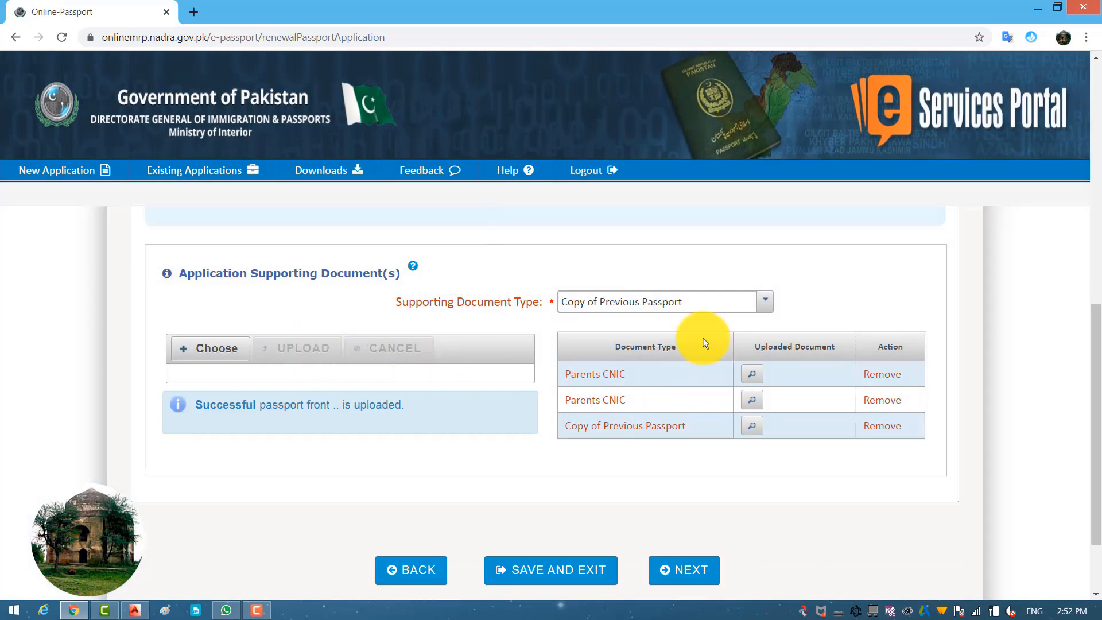
# - Upload the Attestation form-Minor applicant image as the Minor Attestation Form
pyautogui.click(691, 309)
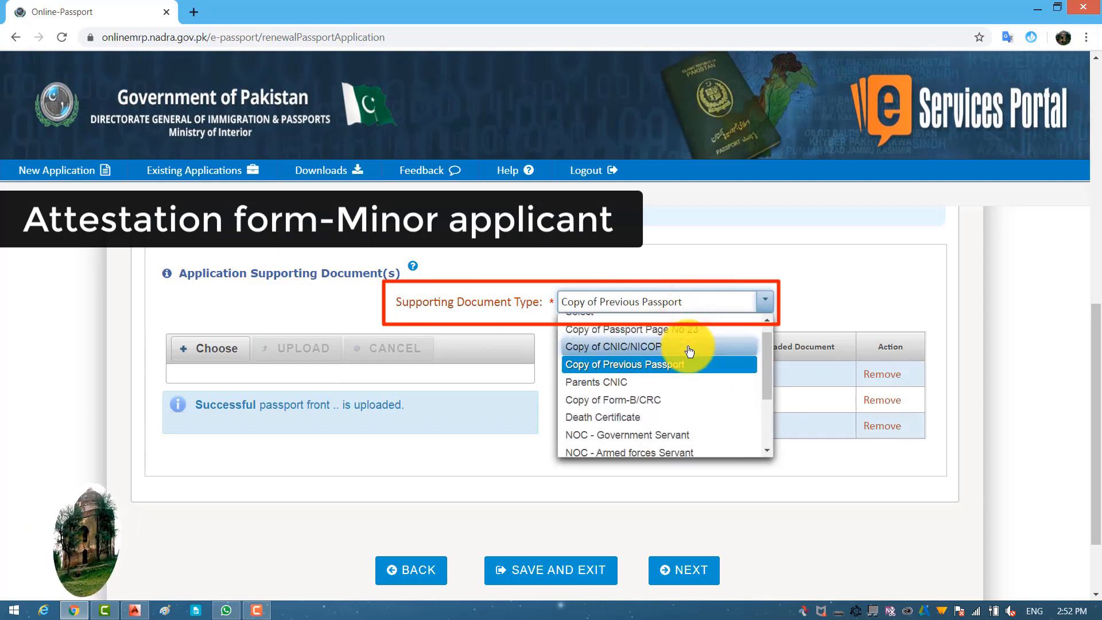
pyautogui.scroll(-2, 691, 351)
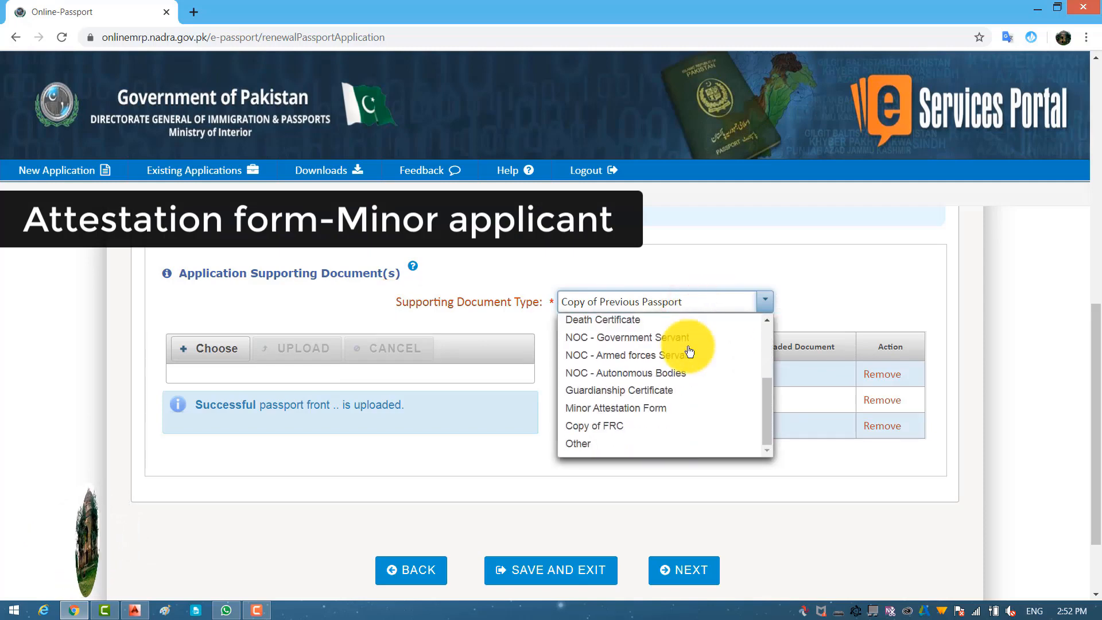
pyautogui.click(633, 406)
pyautogui.click(217, 348)
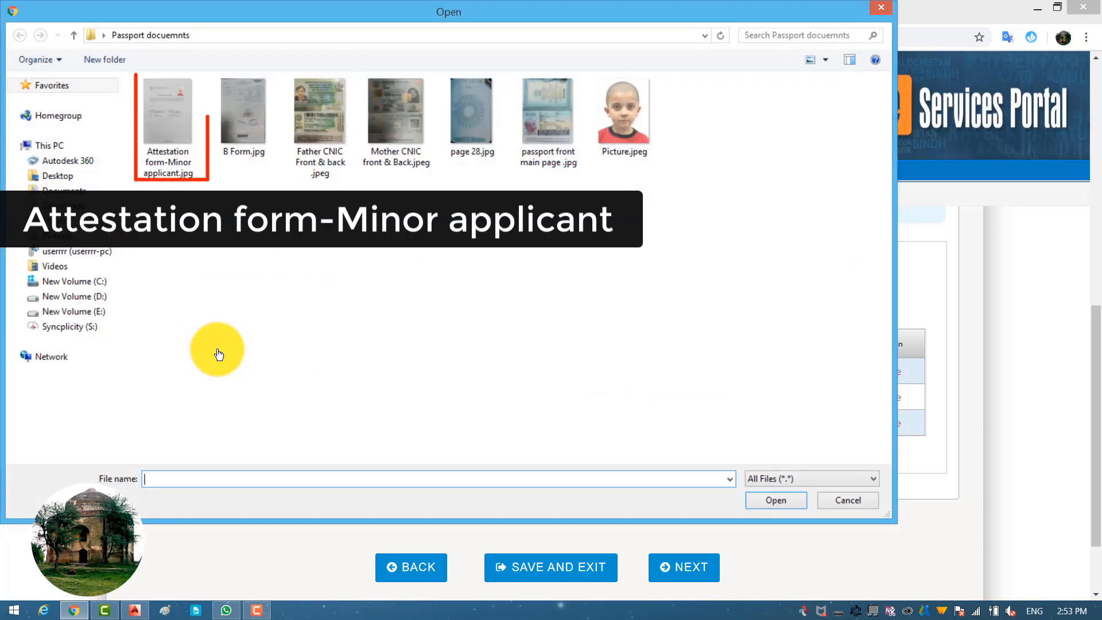
pyautogui.click(182, 129)
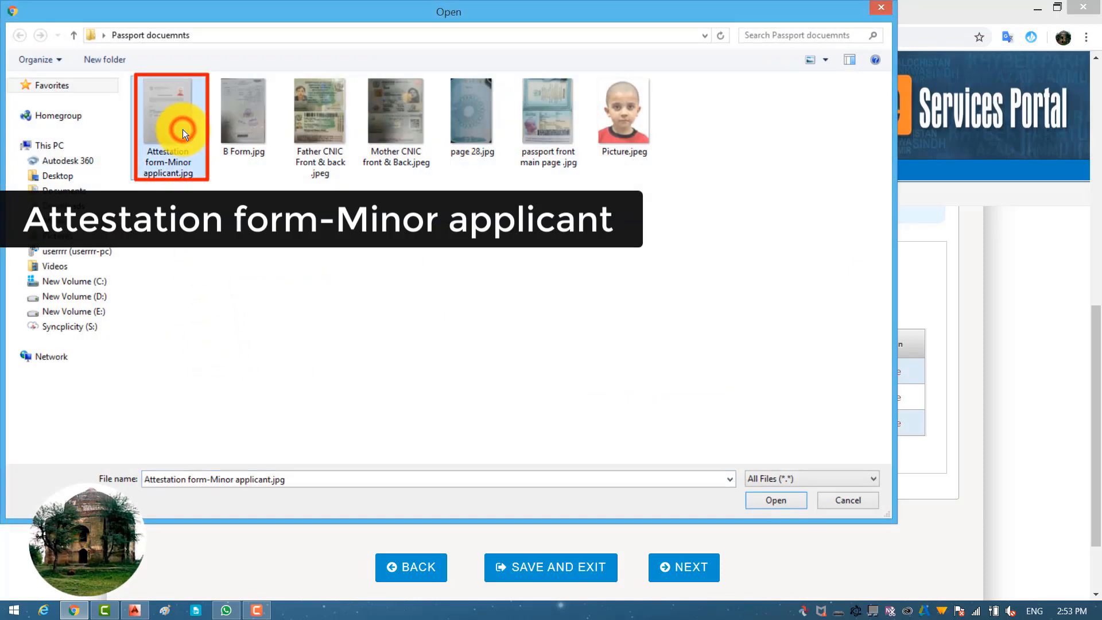
pyautogui.click(771, 500)
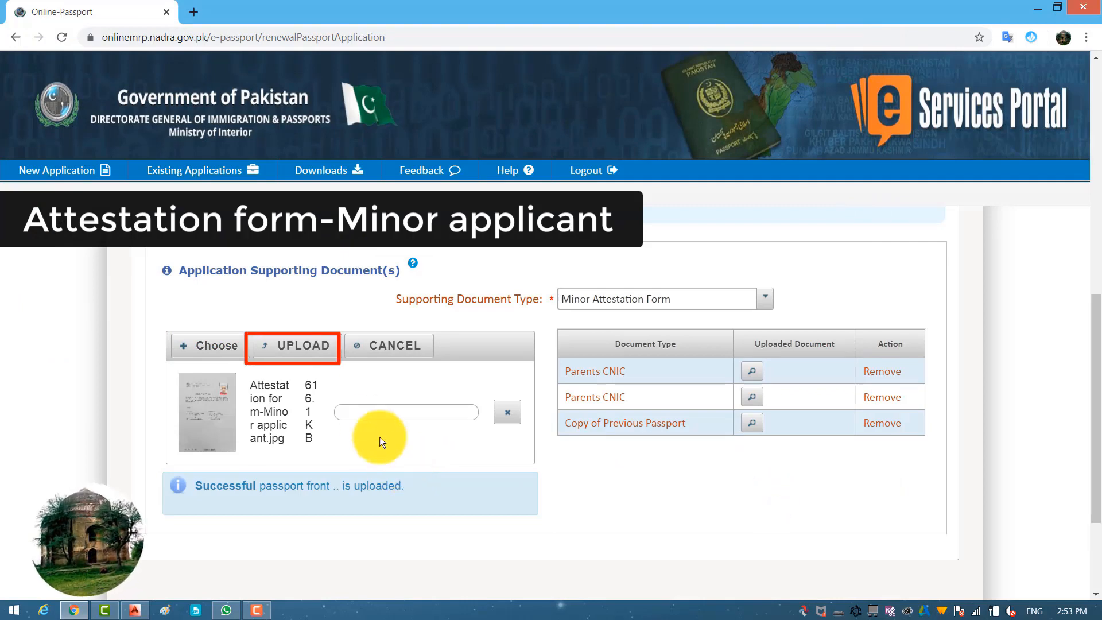
pyautogui.click(313, 356)
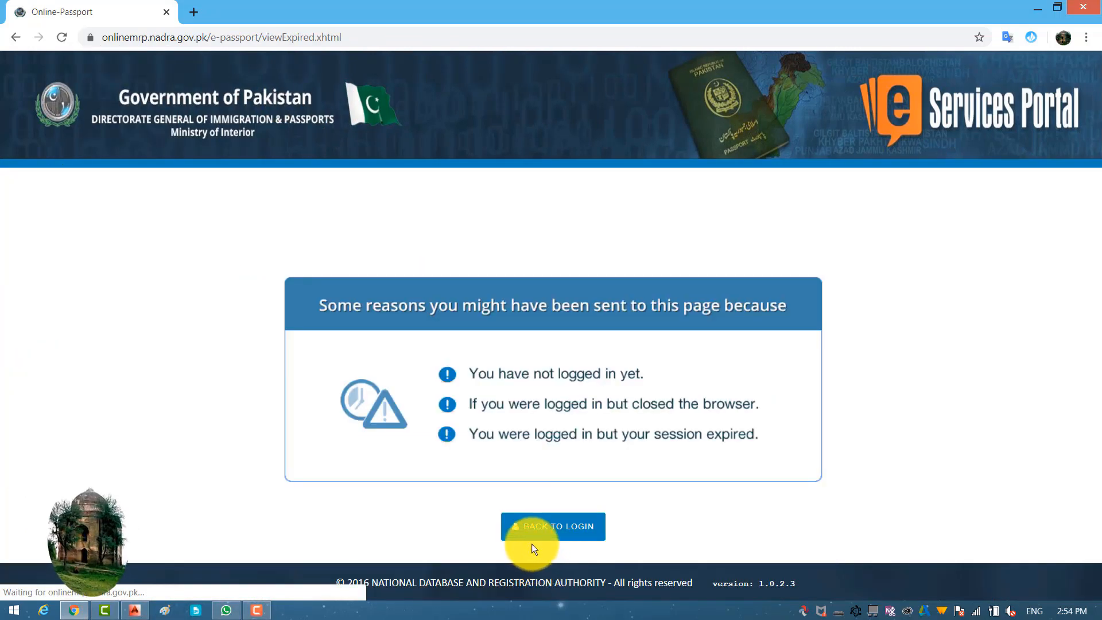
# - Log back in, accept the terms and conditions, and open Existing Applications
pyautogui.click(529, 535)
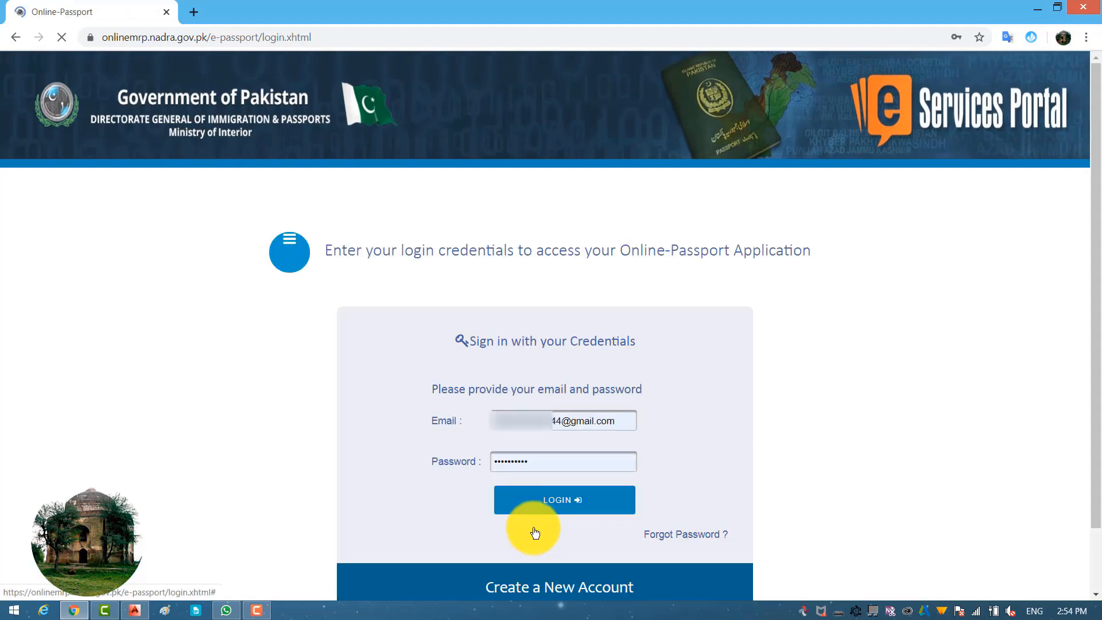
pyautogui.click(563, 508)
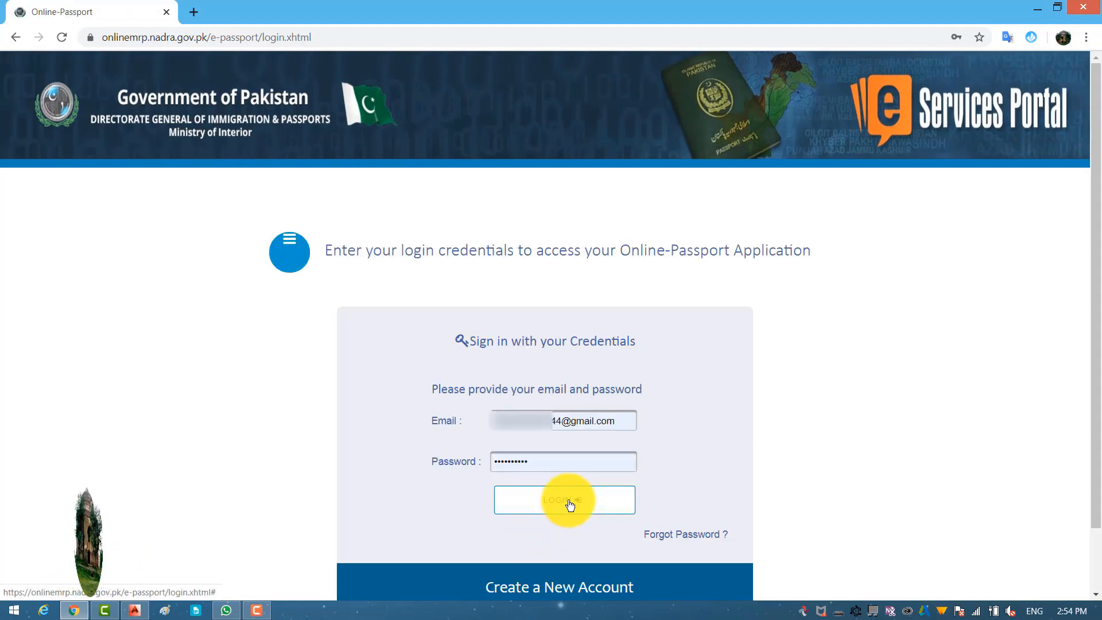
pyautogui.click(568, 504)
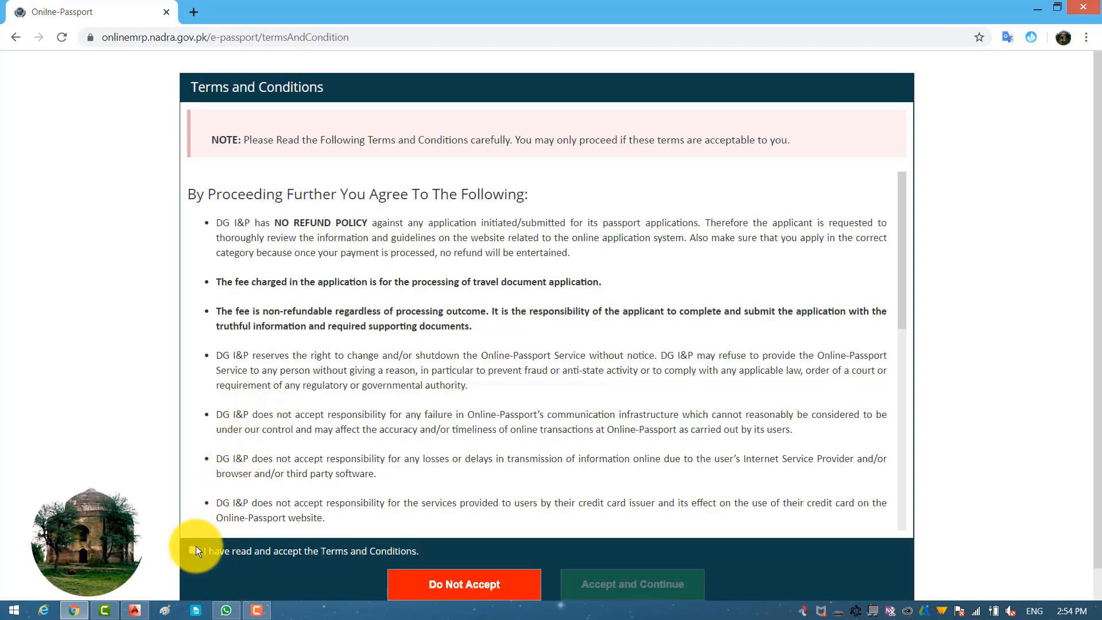
pyautogui.click(194, 549)
pyautogui.scroll(-1, 621, 548)
pyautogui.click(621, 548)
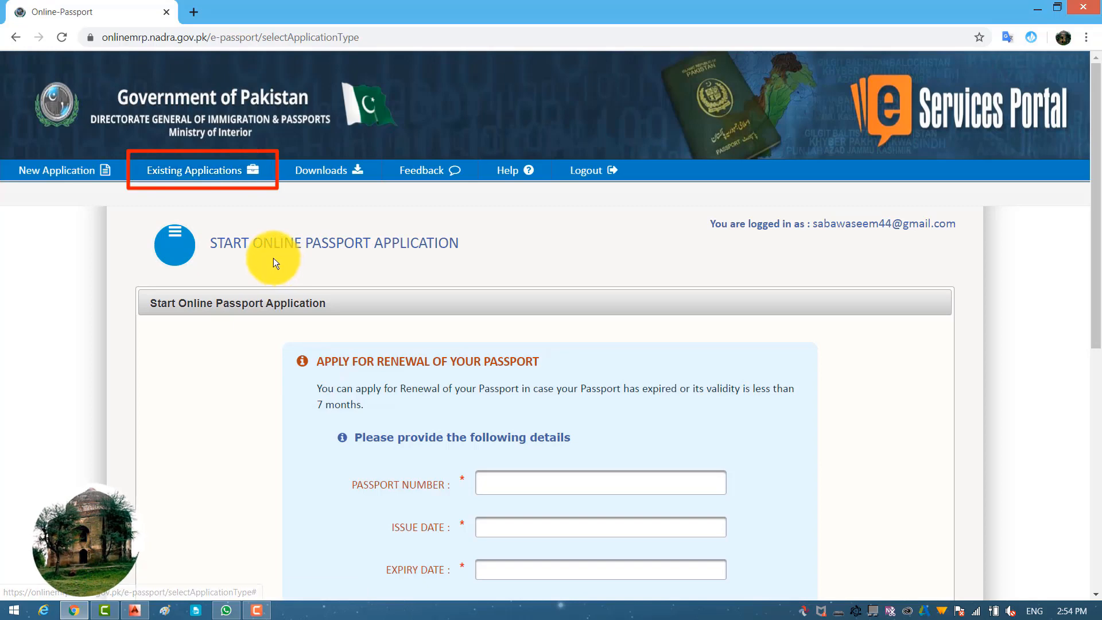
pyautogui.click(190, 179)
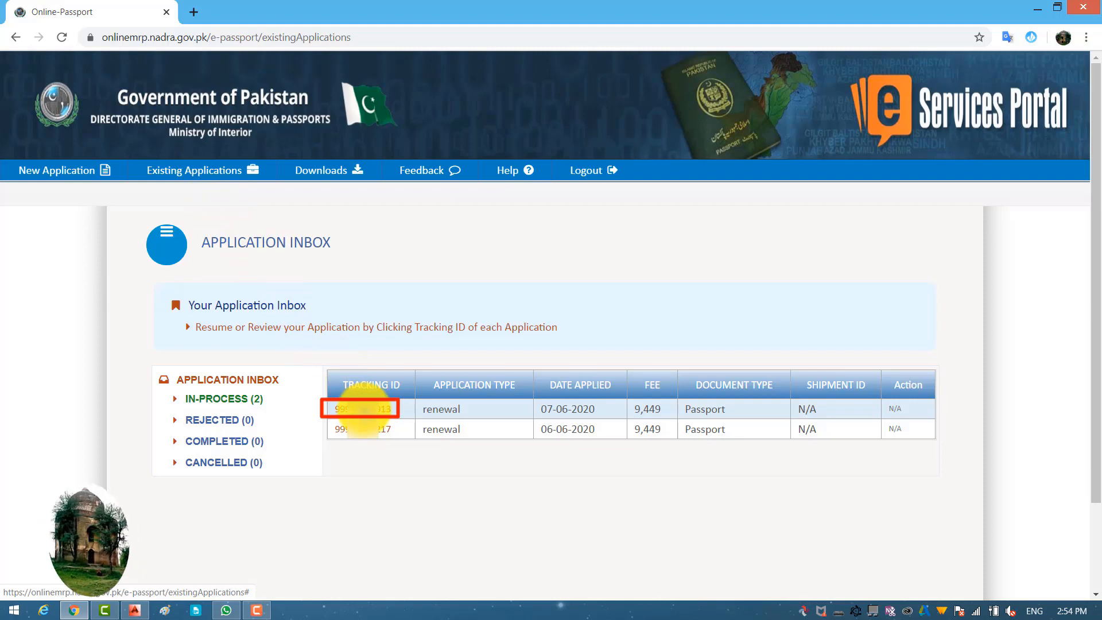
# - Reopen the 07-06-2020 renewal application from the Application Inbox
pyautogui.click(364, 409)
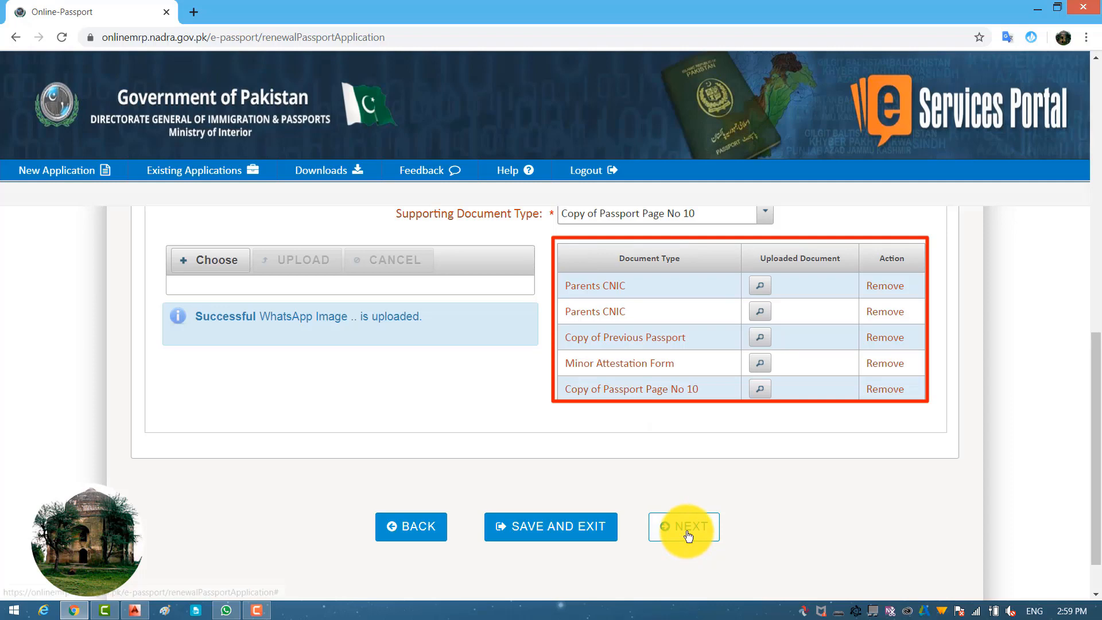
# - Retry NEXT on the documents step until the Fingerprint step loads
pyautogui.click(688, 535)
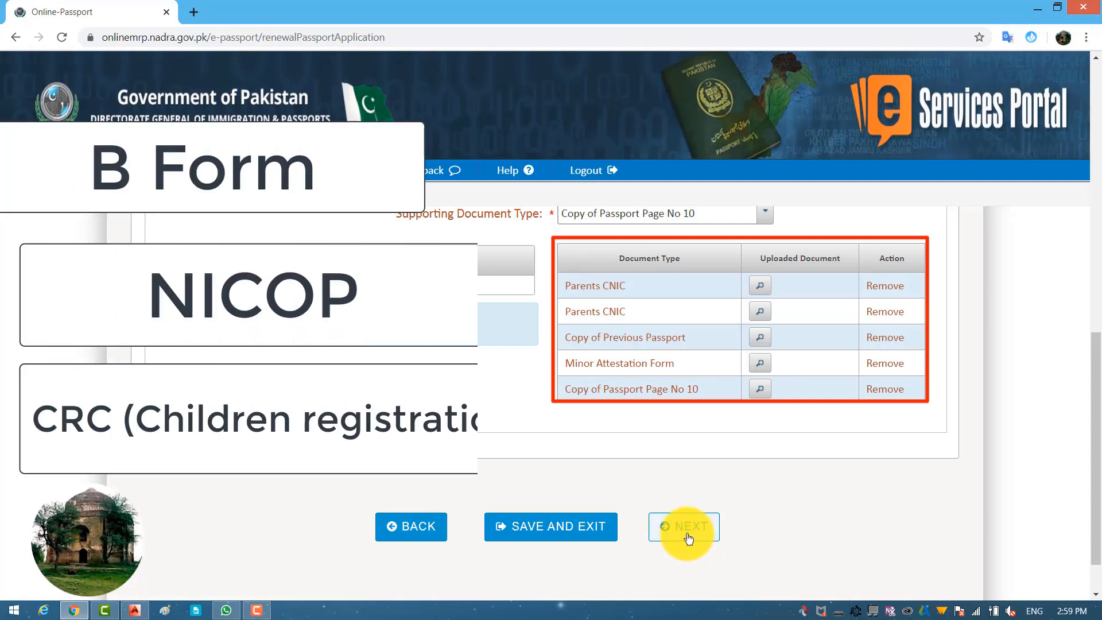
pyautogui.click(688, 535)
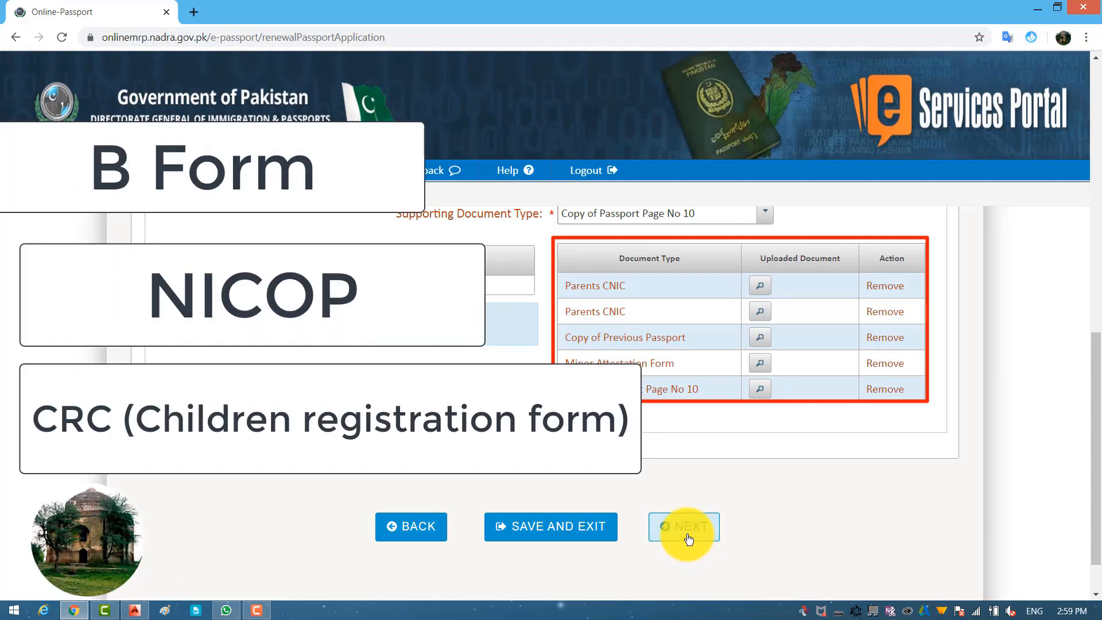
pyautogui.click(688, 535)
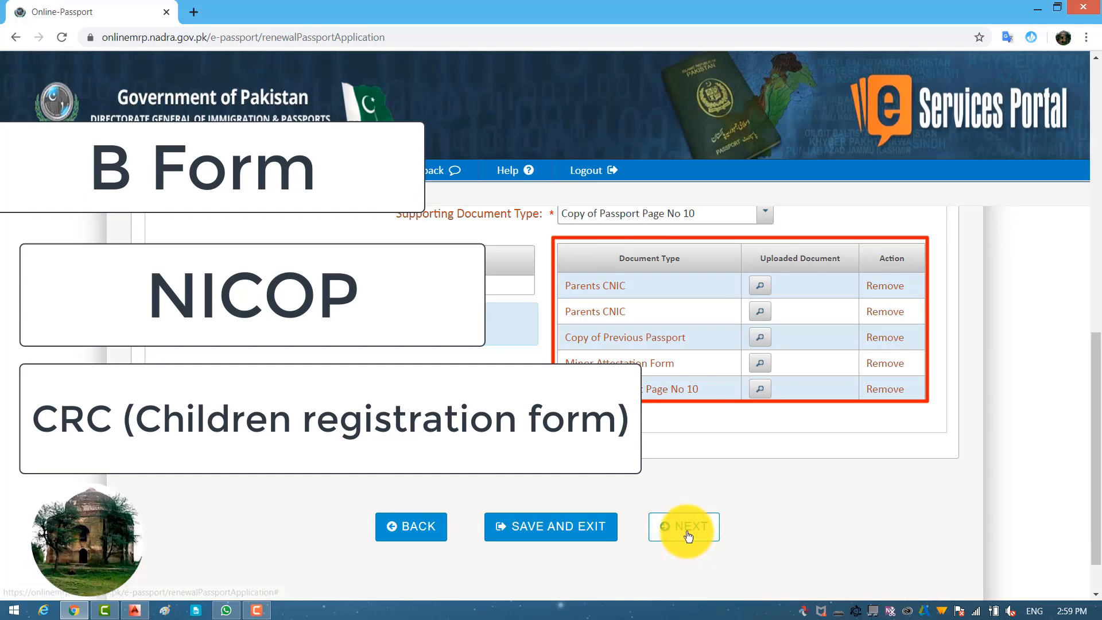
pyautogui.click(689, 535)
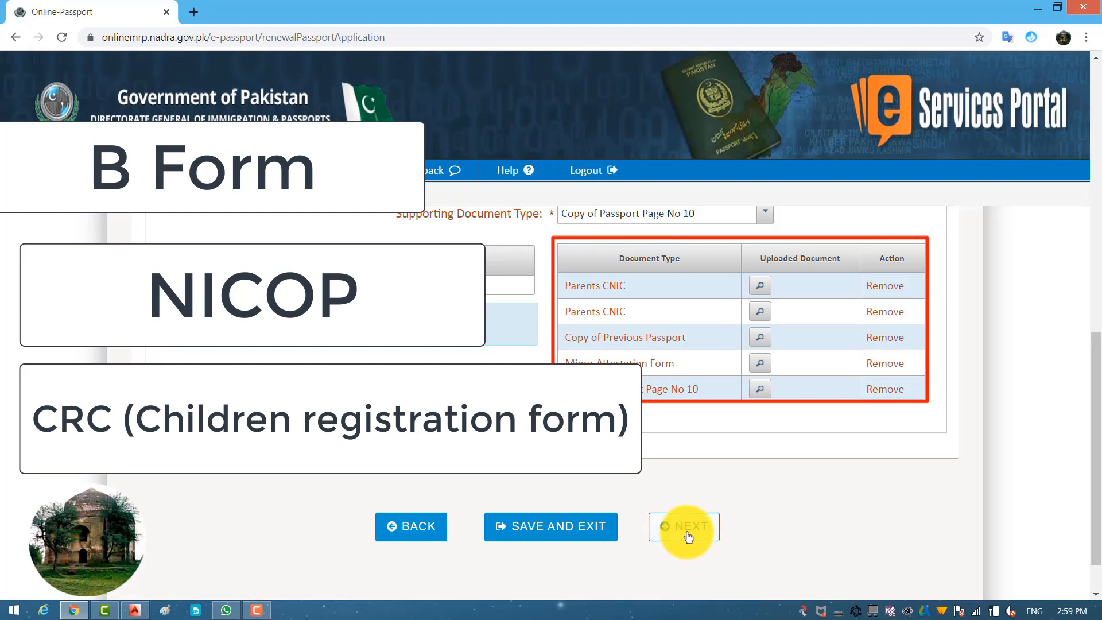
pyautogui.click(688, 535)
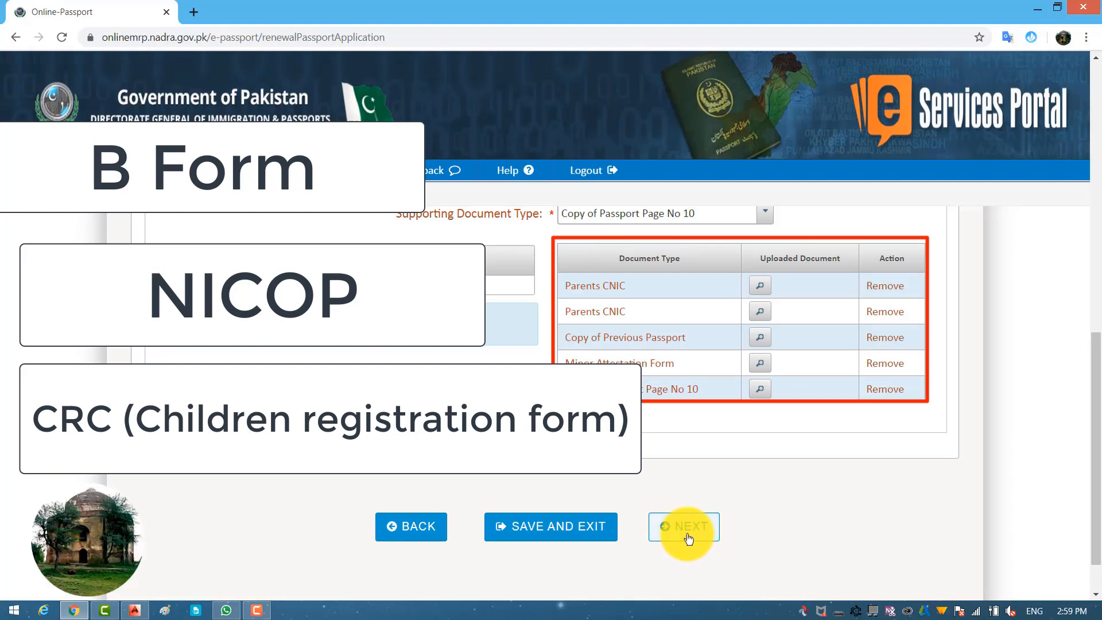
pyautogui.click(688, 535)
pyautogui.click(689, 535)
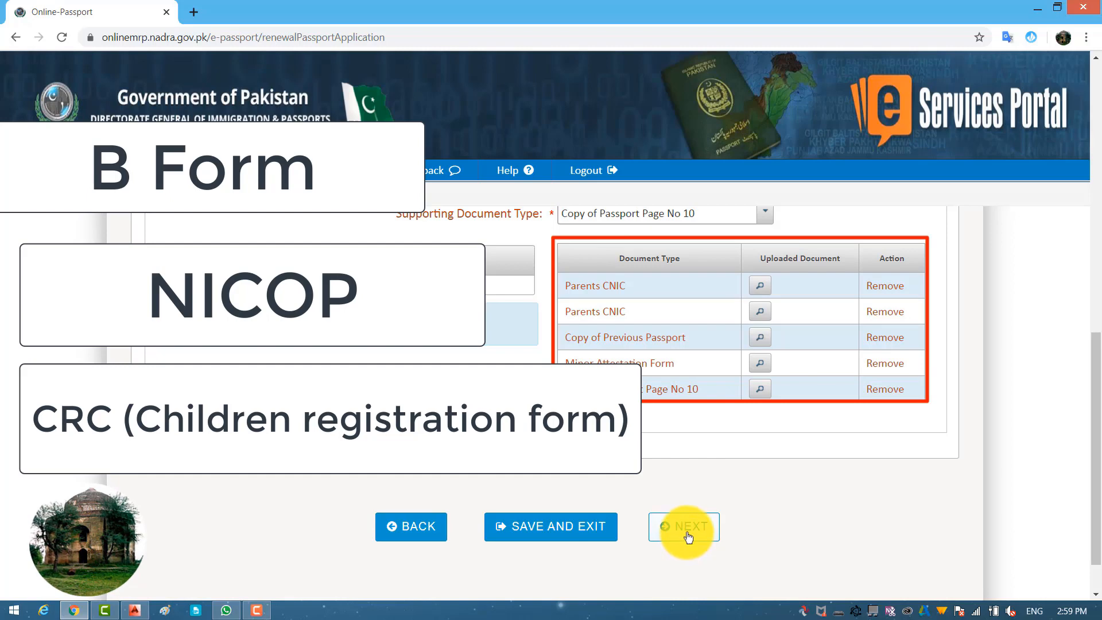
pyautogui.click(688, 535)
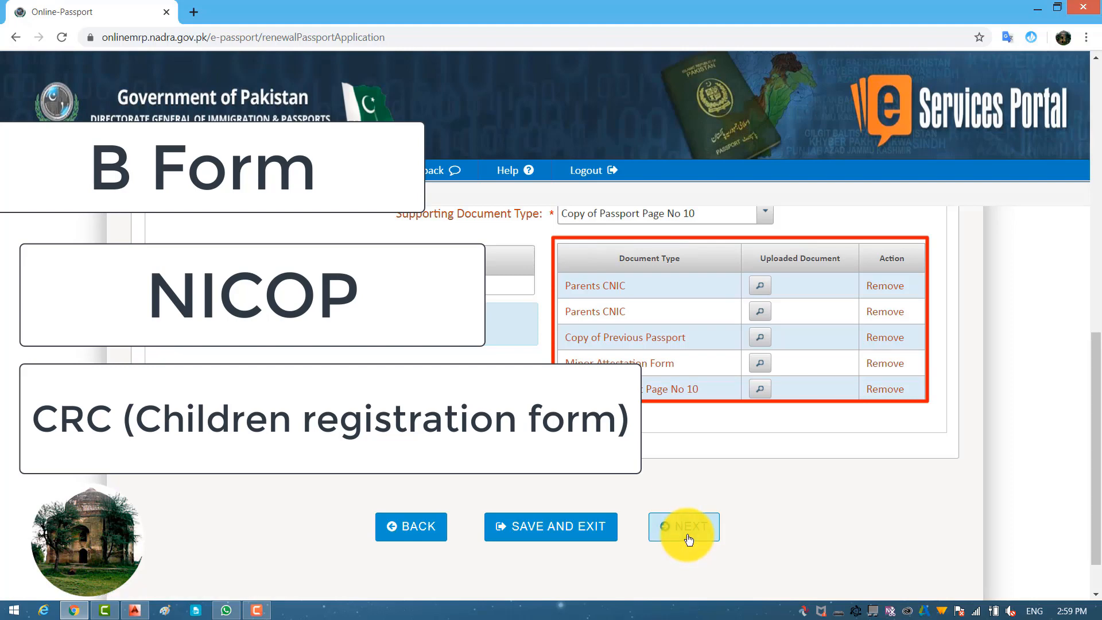
pyautogui.click(688, 535)
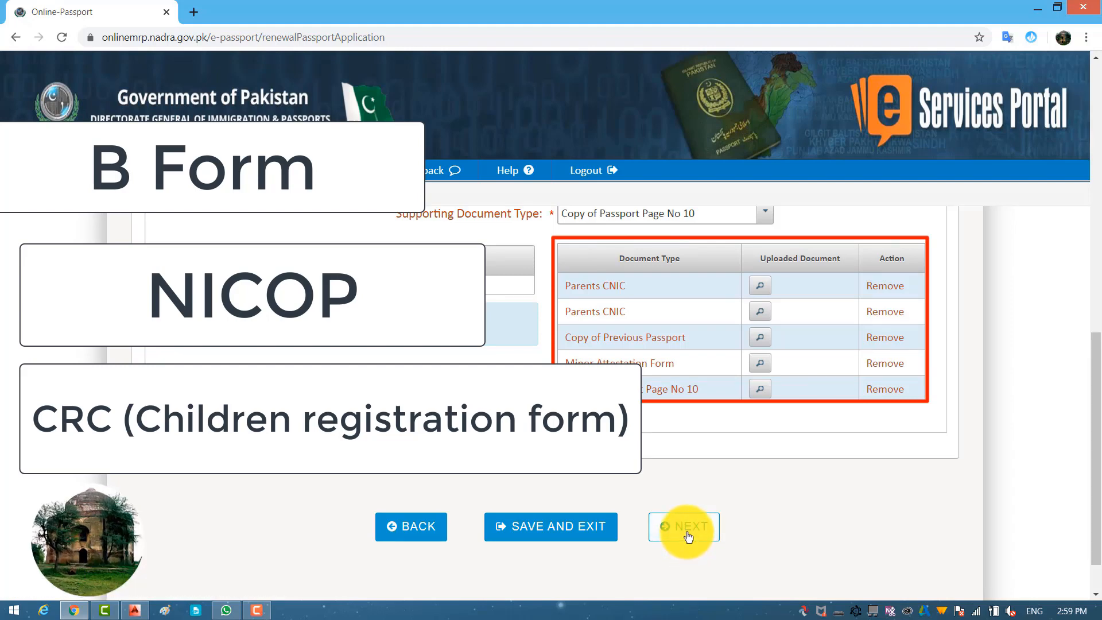
pyautogui.click(688, 535)
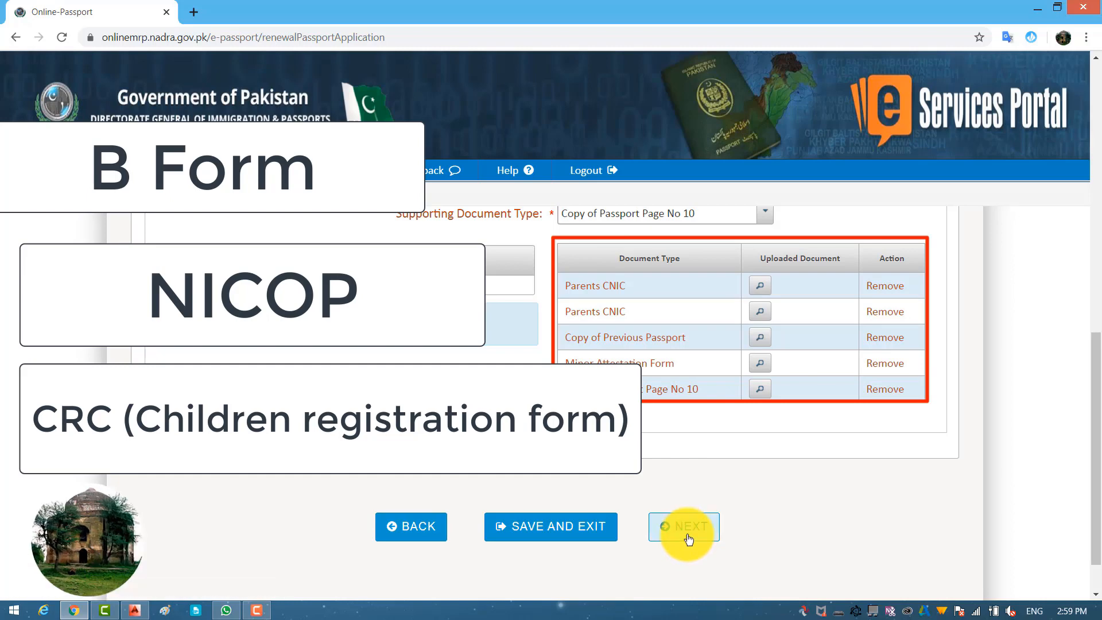
pyautogui.click(689, 535)
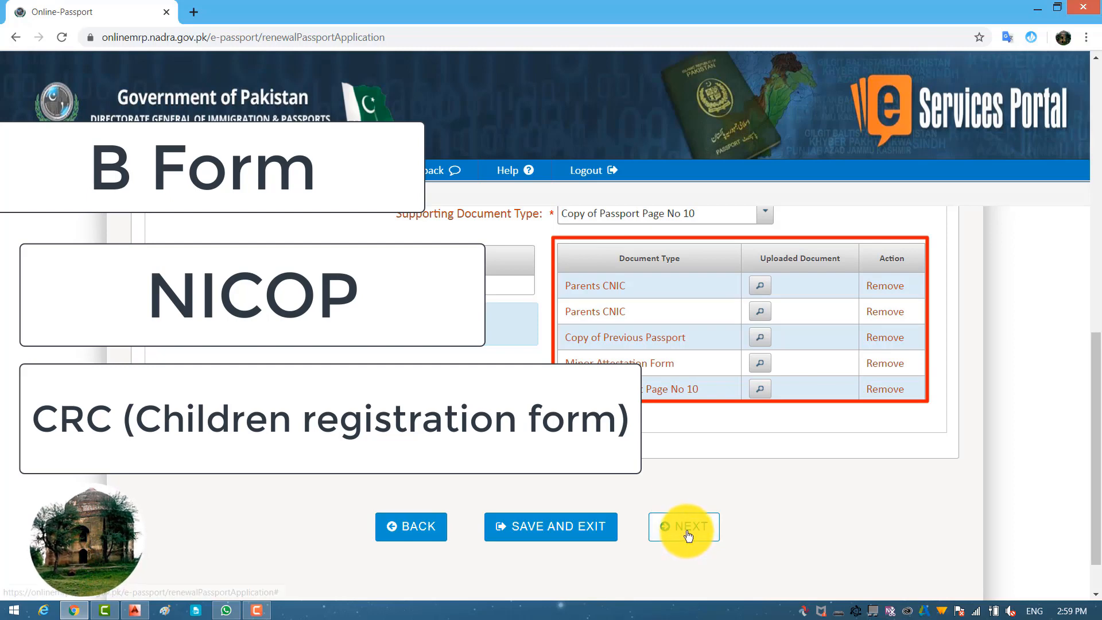
pyautogui.click(688, 537)
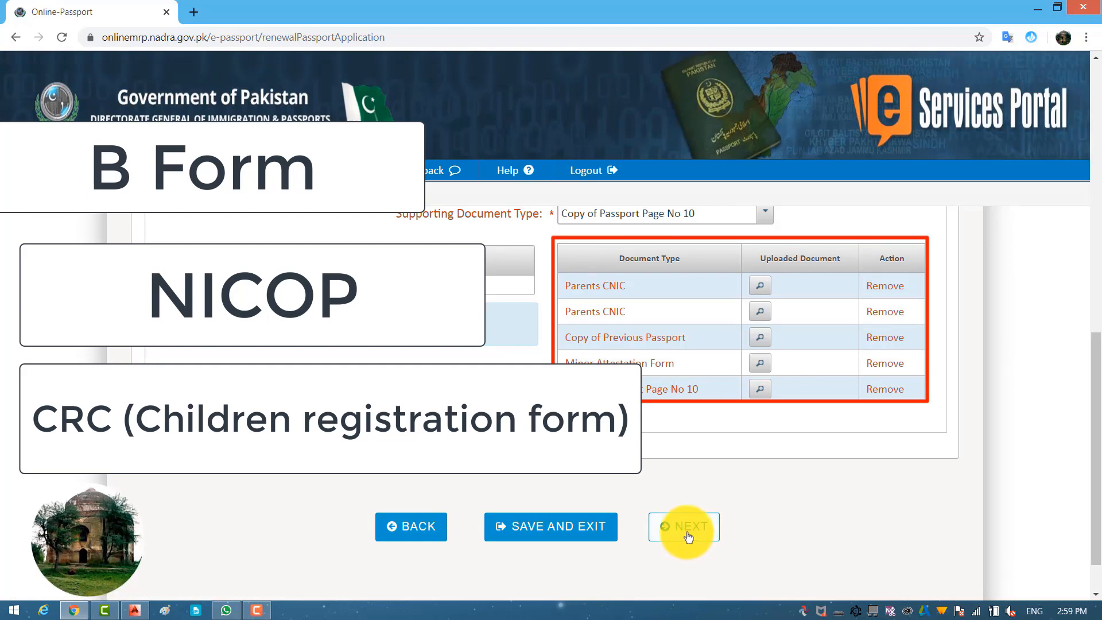
pyautogui.click(689, 536)
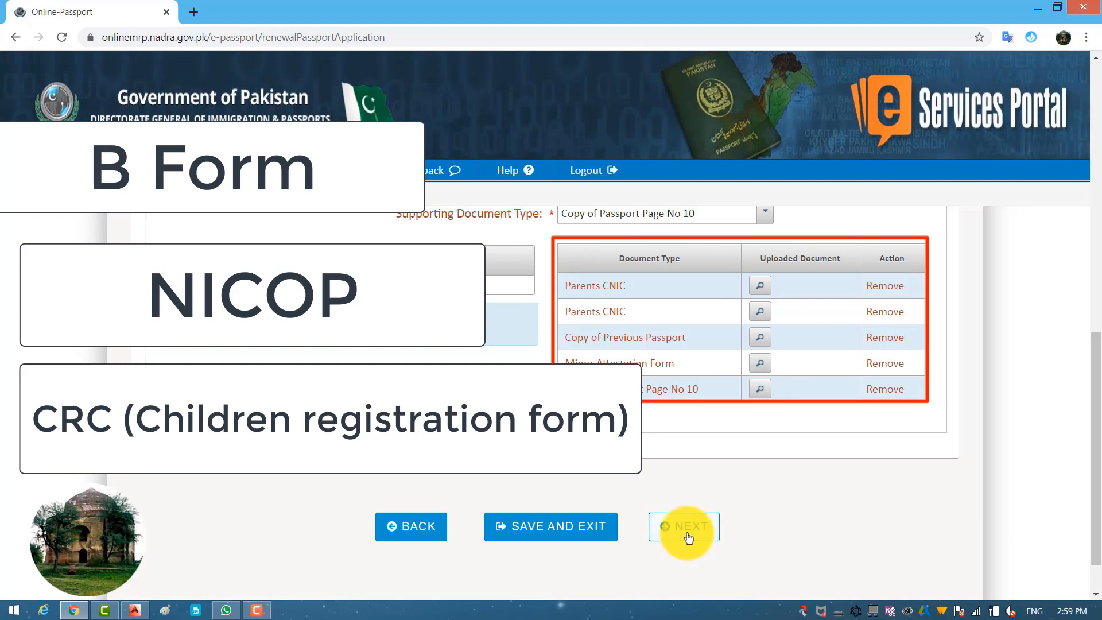
pyautogui.click(689, 536)
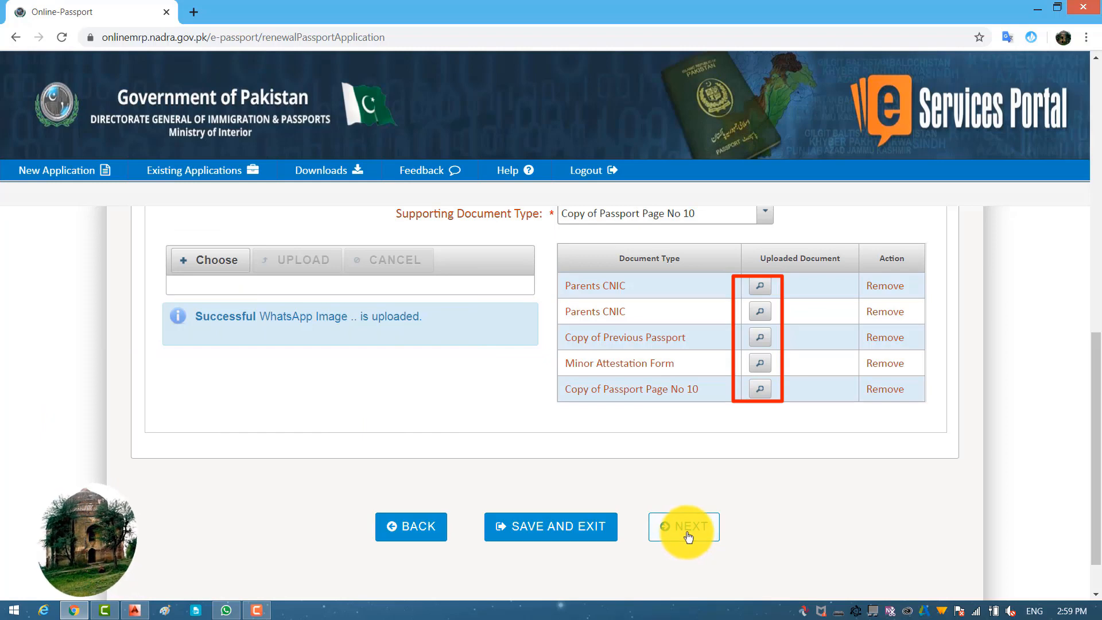
pyautogui.click(688, 535)
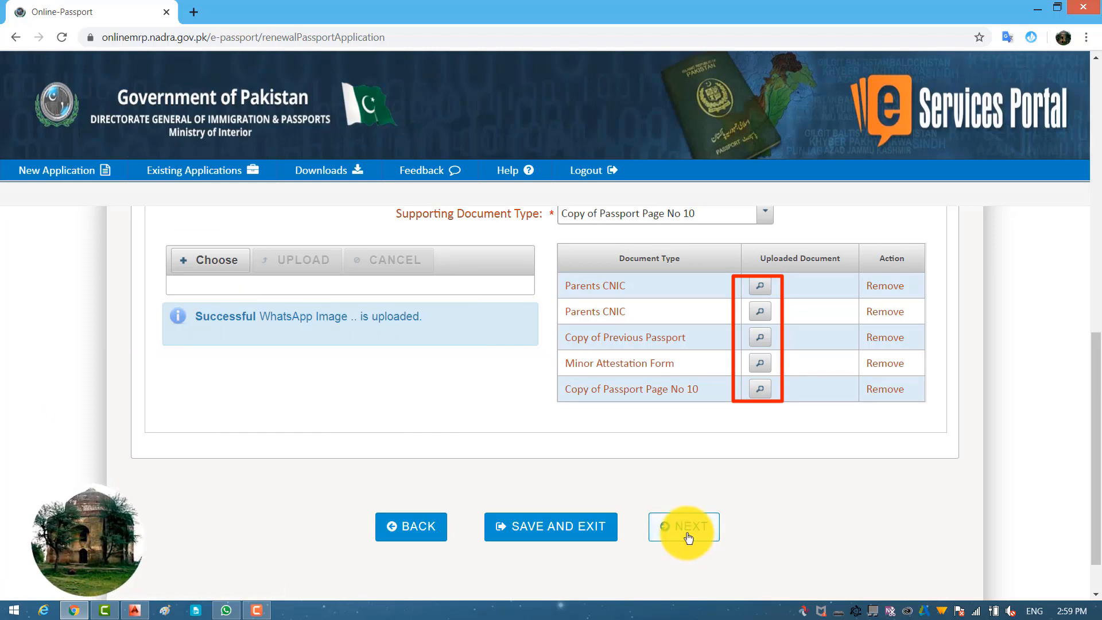
pyautogui.click(688, 535)
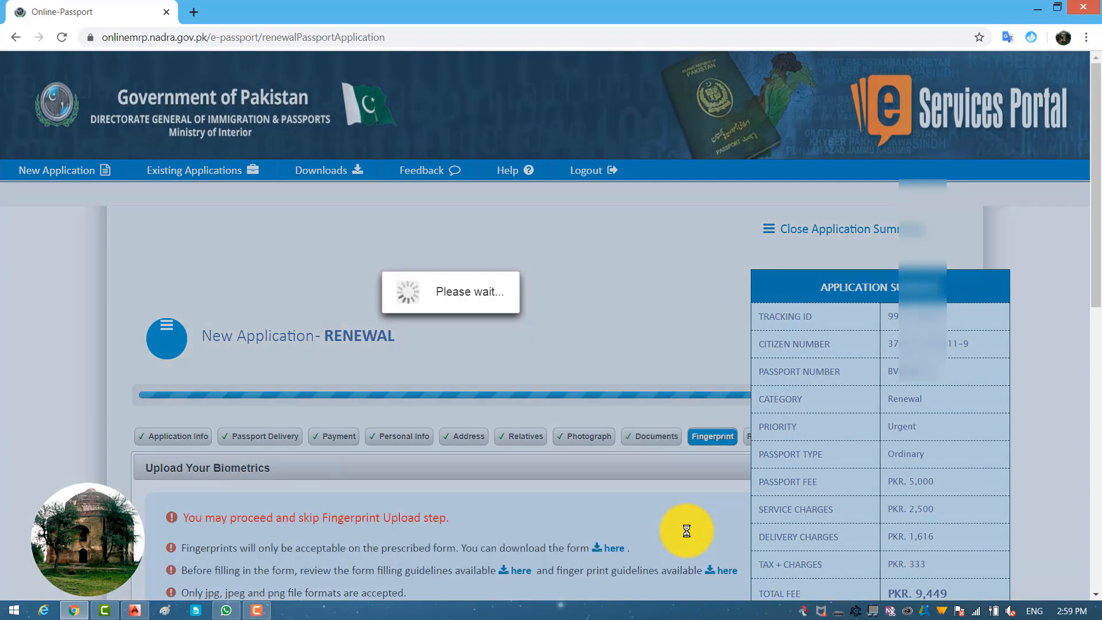
# - Skip the fingerprint upload as the note allows and continue to the review stage
pyautogui.scroll(-1, 686, 531)
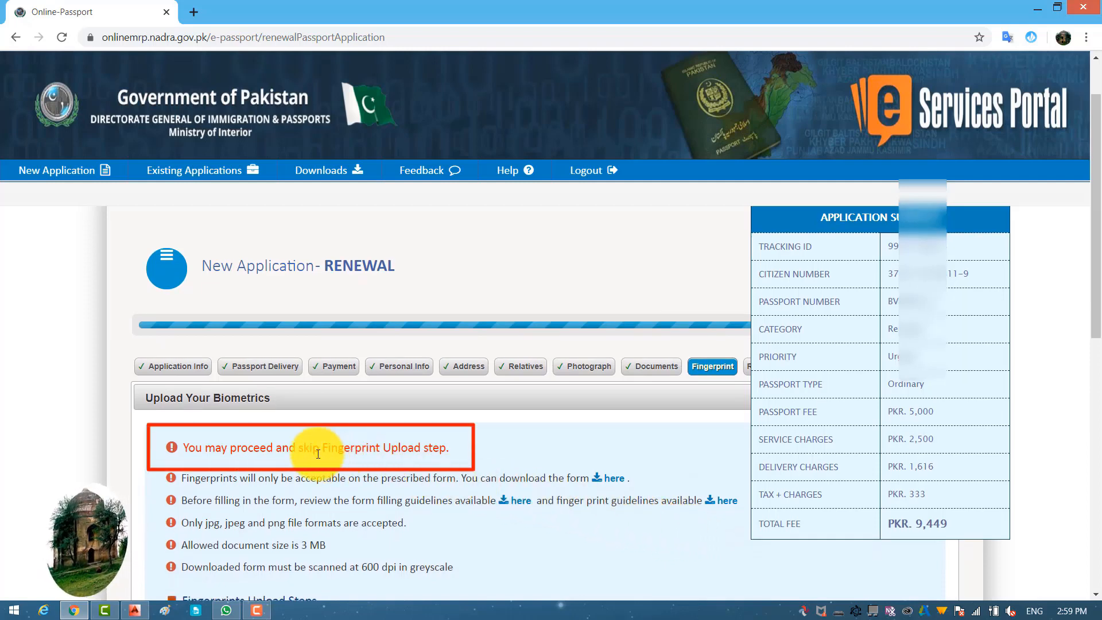
pyautogui.moveTo(187, 447); pyautogui.dragTo(370, 463)
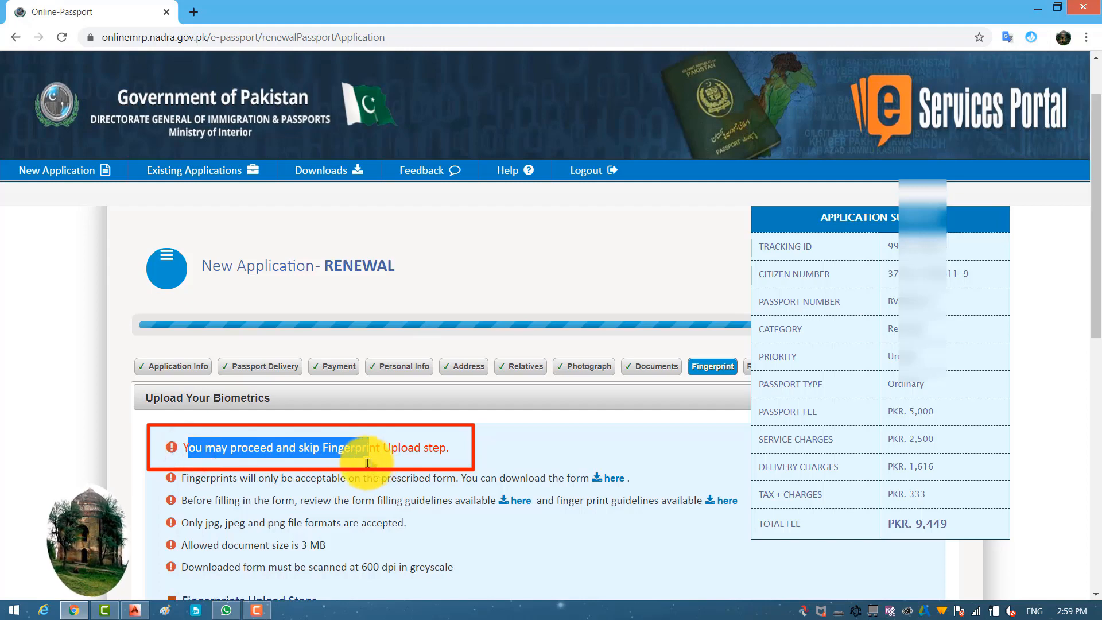
pyautogui.moveTo(173, 447); pyautogui.dragTo(506, 455)
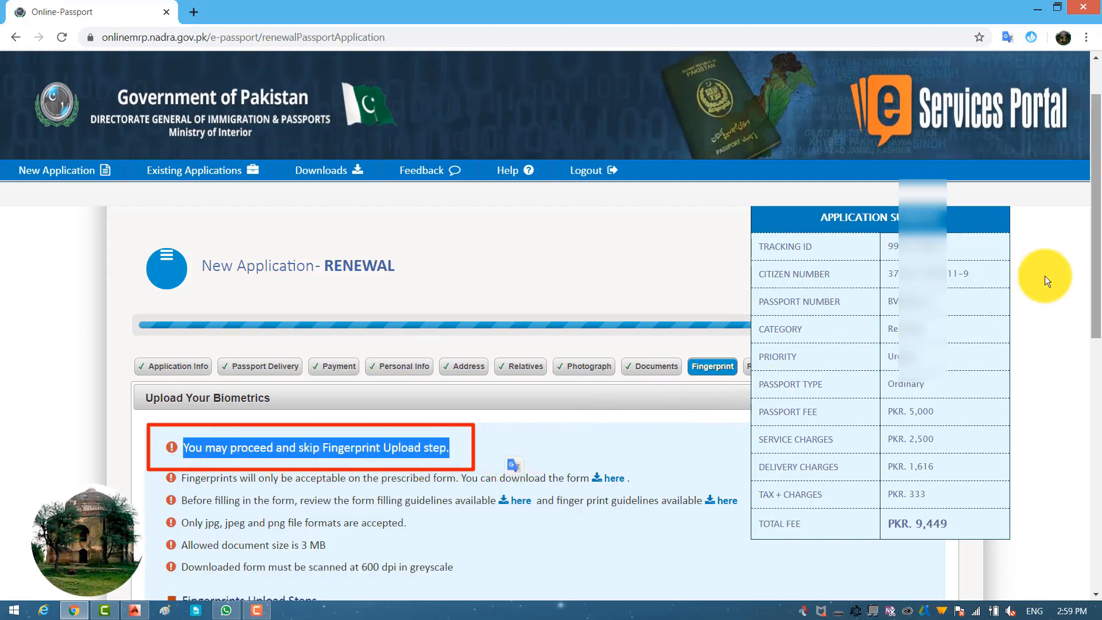
pyautogui.moveTo(1095, 257); pyautogui.dragTo(1097, 387)
pyautogui.moveTo(1092, 442); pyautogui.dragTo(1083, 480)
pyautogui.click(691, 539)
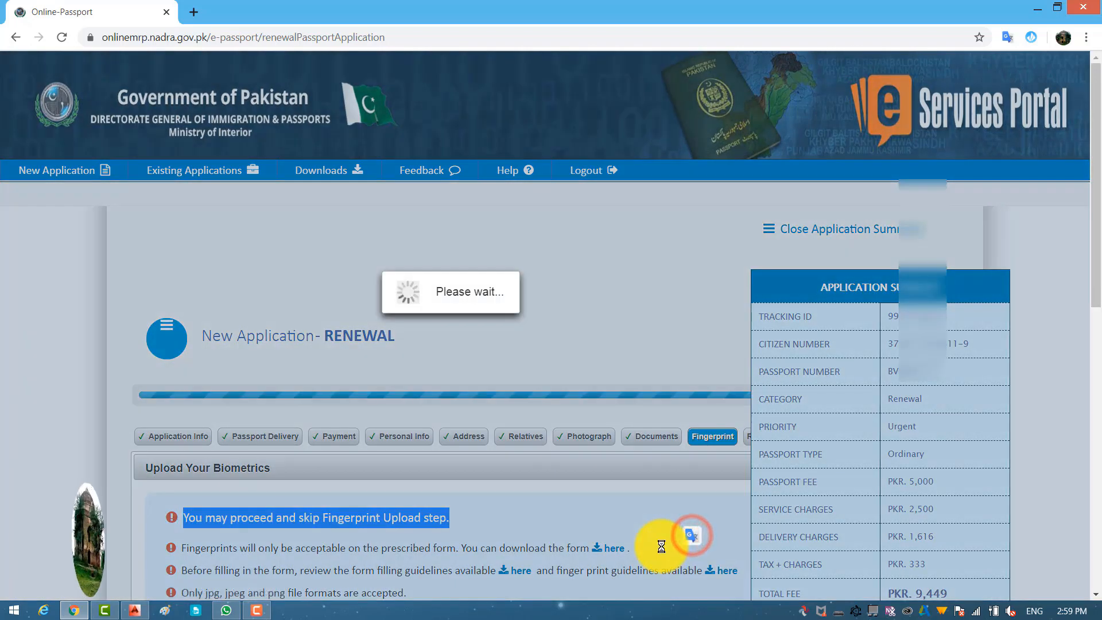
# - Scroll past personal, payment, contact, address, father and uploaded-document details down to Declarations
pyautogui.scroll(-3, 662, 546)
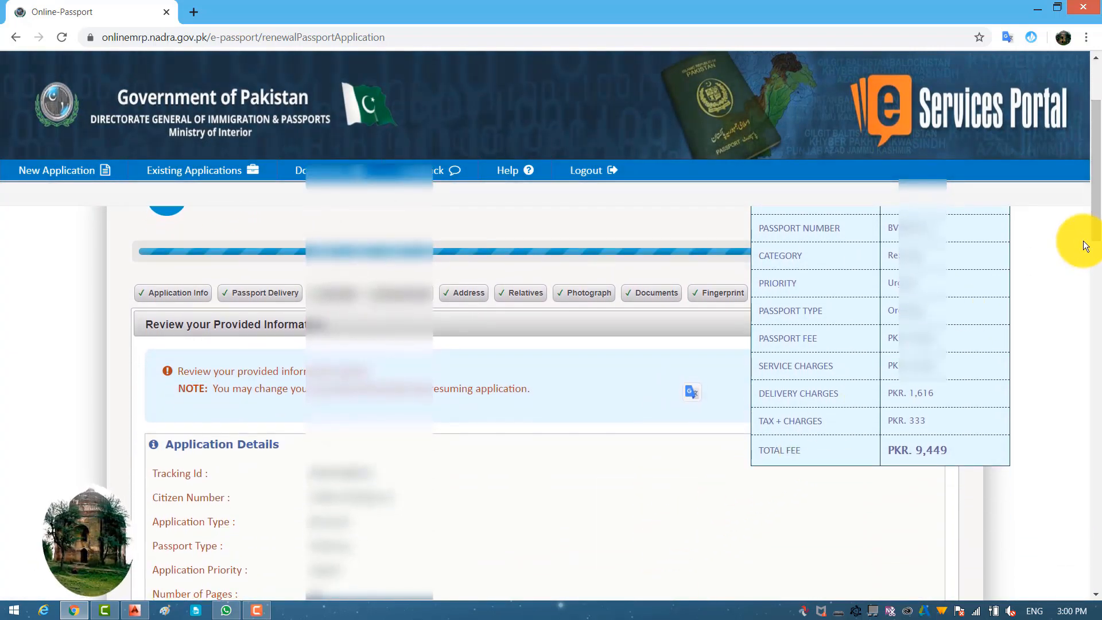
pyautogui.scroll(-1, 1085, 246)
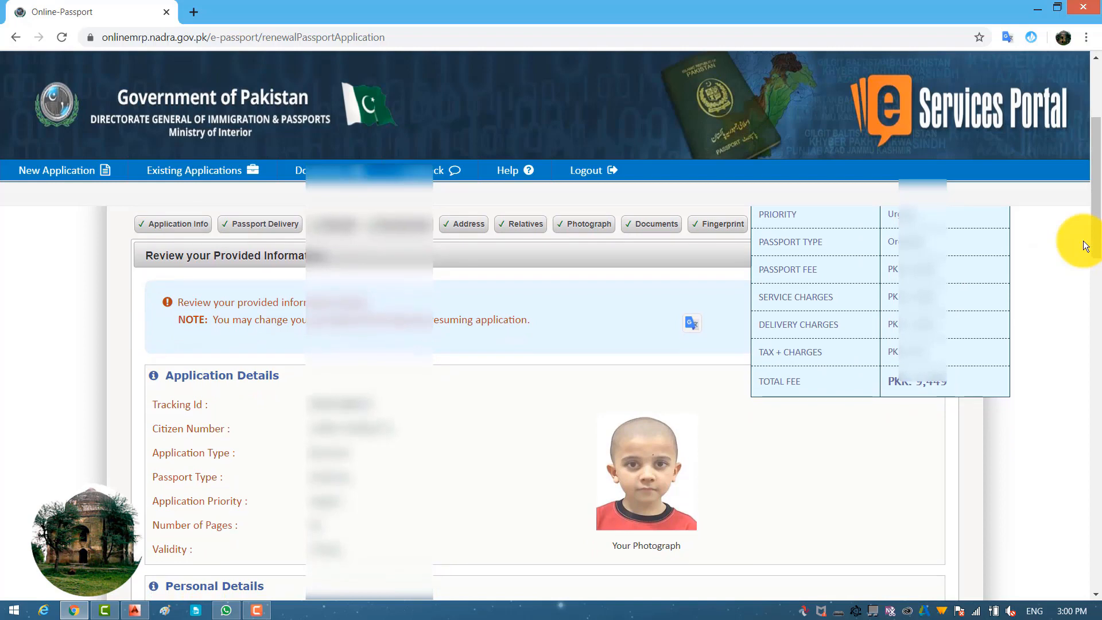
pyautogui.scroll(-1, 1085, 246)
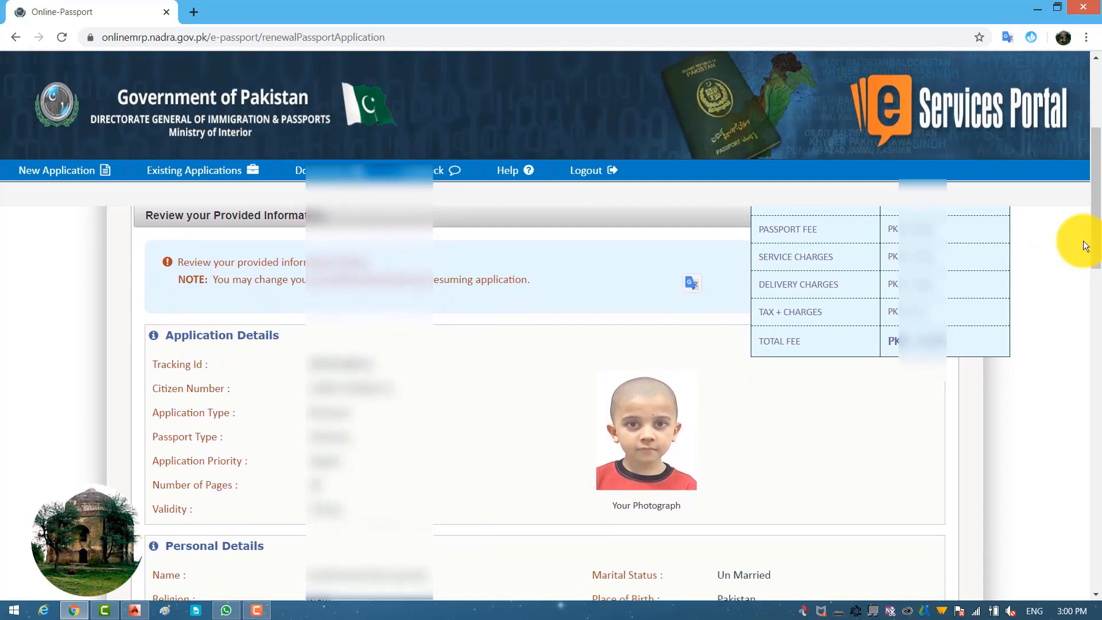
pyautogui.scroll(-1, 1085, 246)
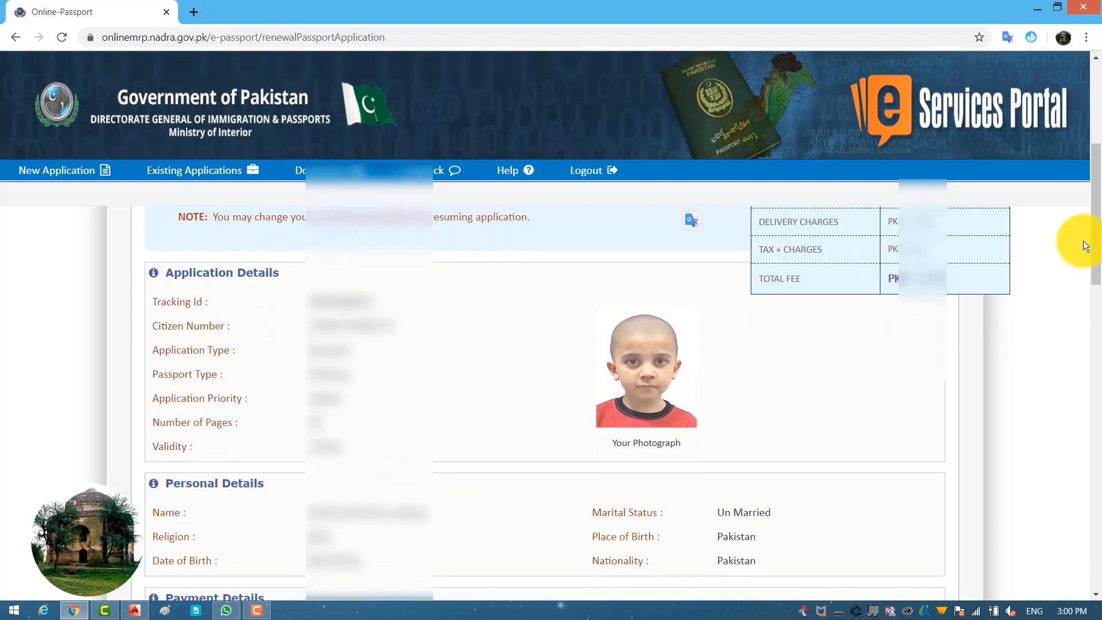
pyautogui.scroll(-2, 1085, 245)
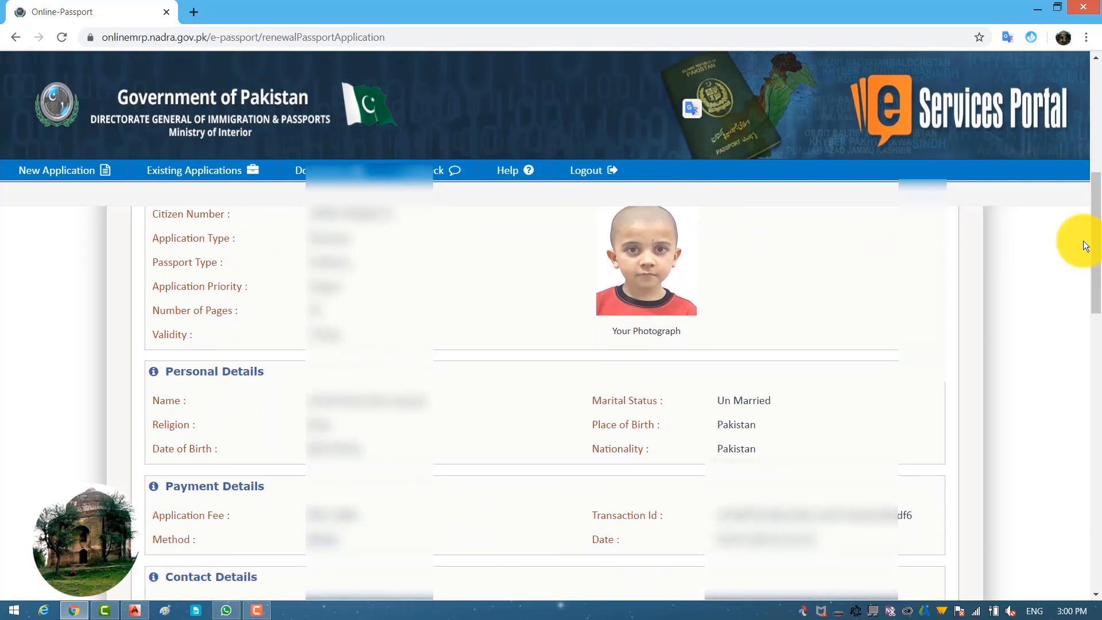
pyautogui.scroll(-3, 1085, 246)
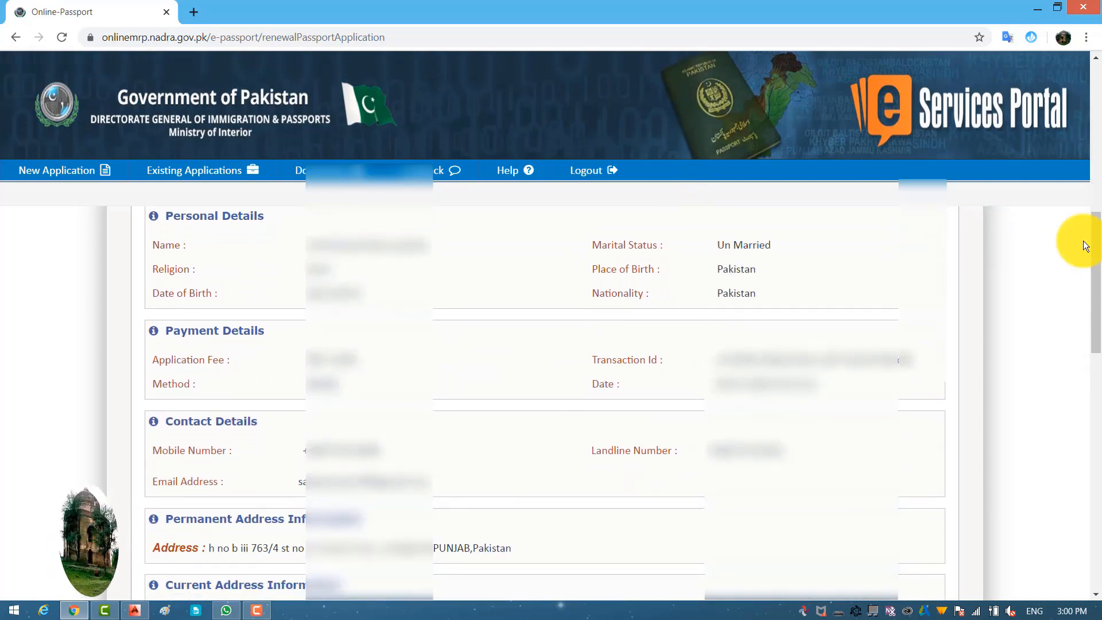
pyautogui.scroll(-3, 1085, 246)
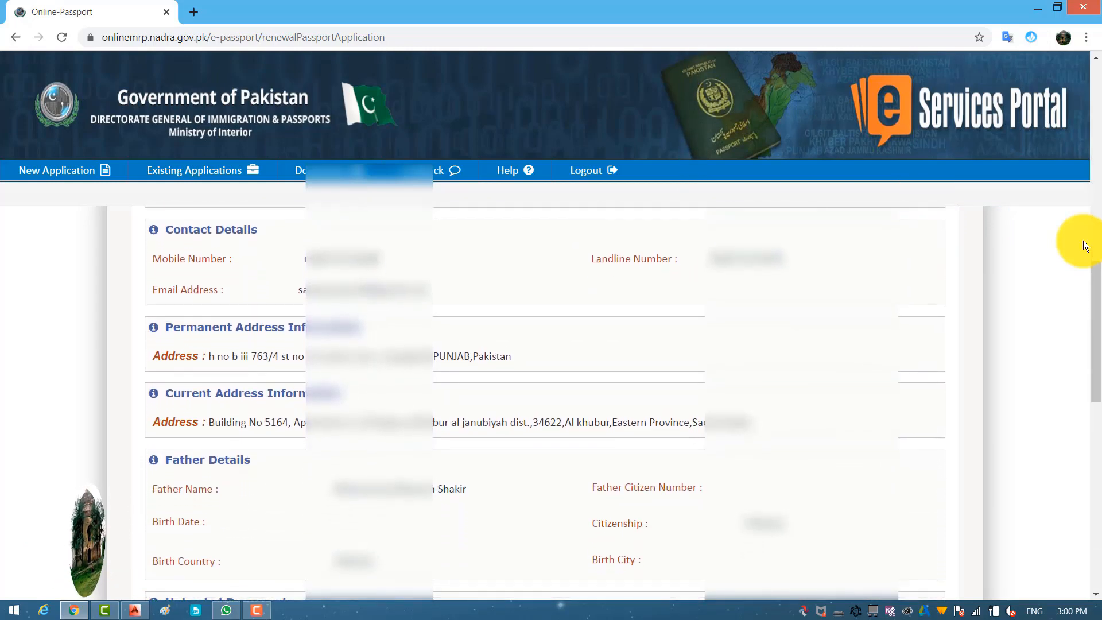
pyautogui.scroll(-2, 1085, 246)
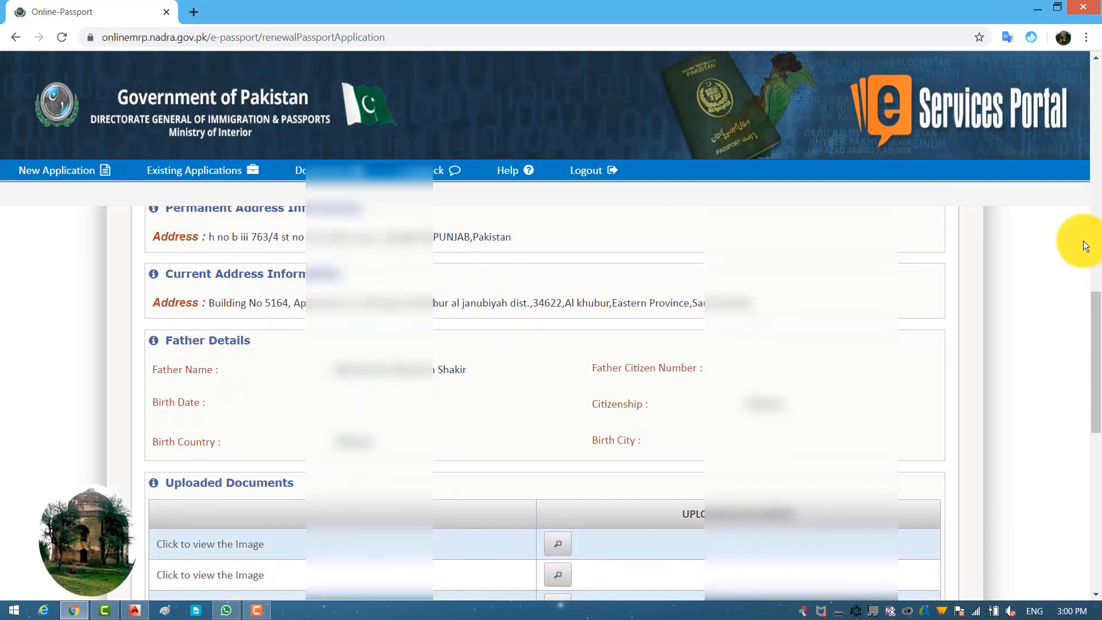
pyautogui.scroll(-3, 1085, 245)
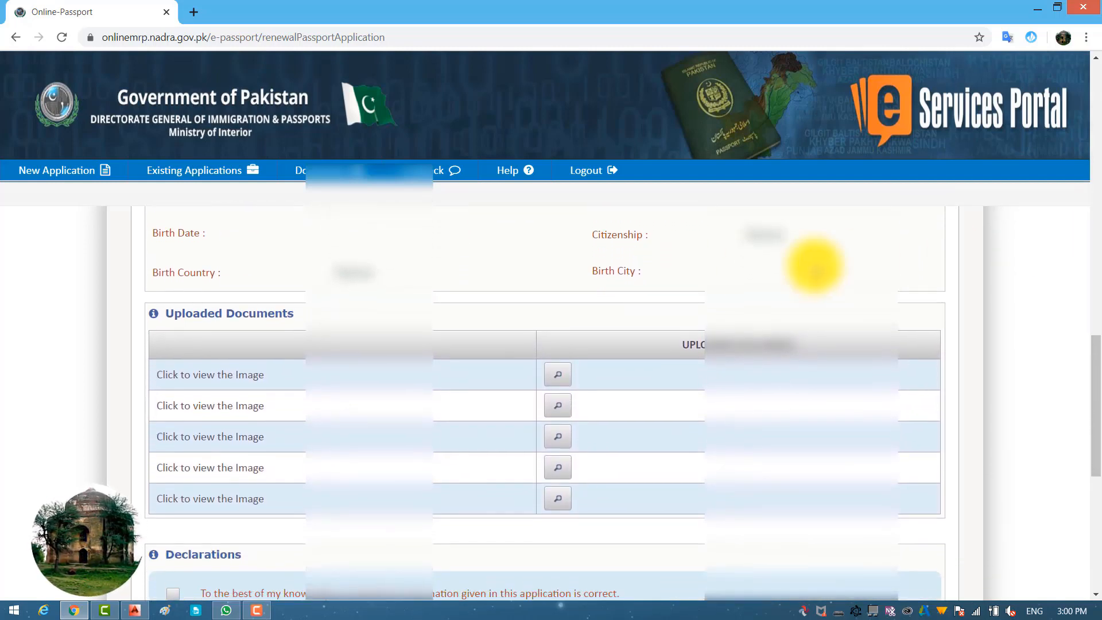
pyautogui.scroll(-2, 183, 322)
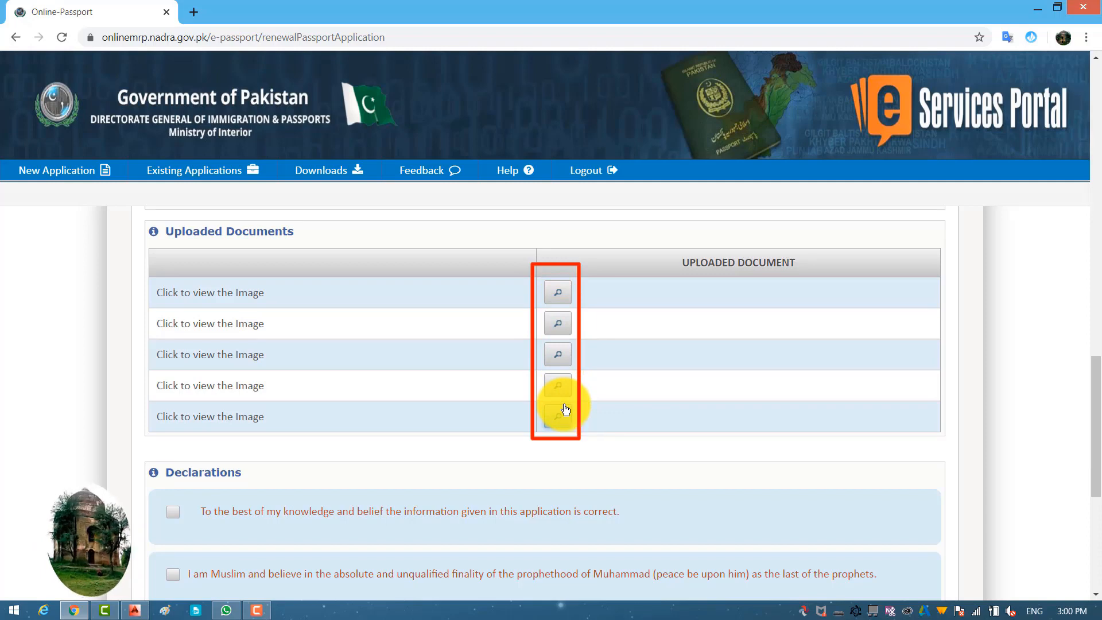
pyautogui.scroll(-2, 564, 404)
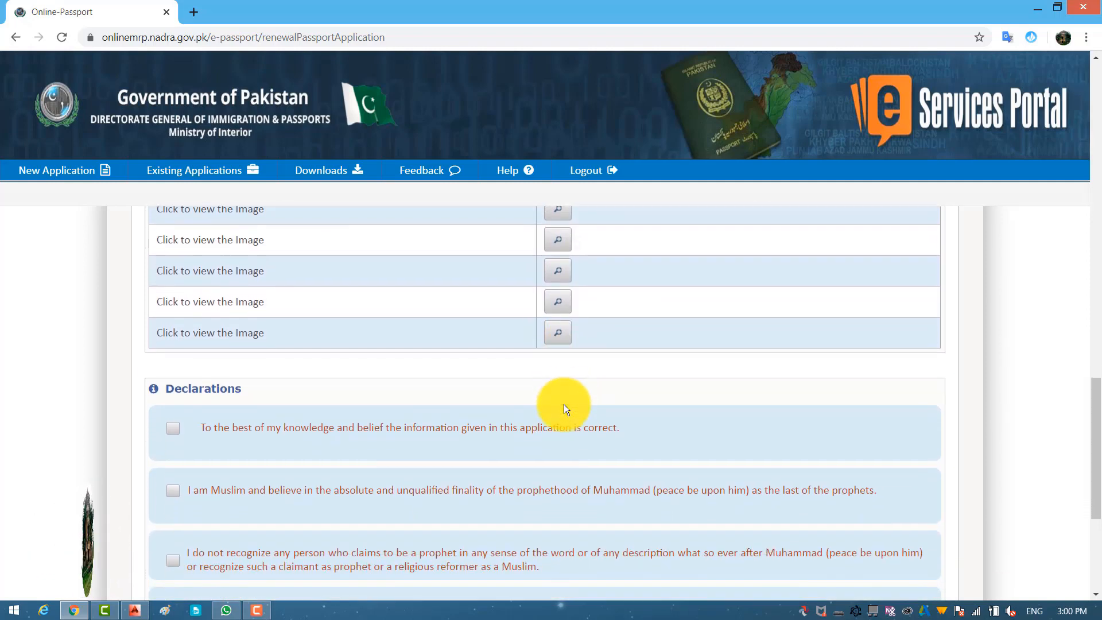
# - Accept all four declarations, including information correctness and finality of prophethood, then proceed
pyautogui.scroll(-2, 563, 404)
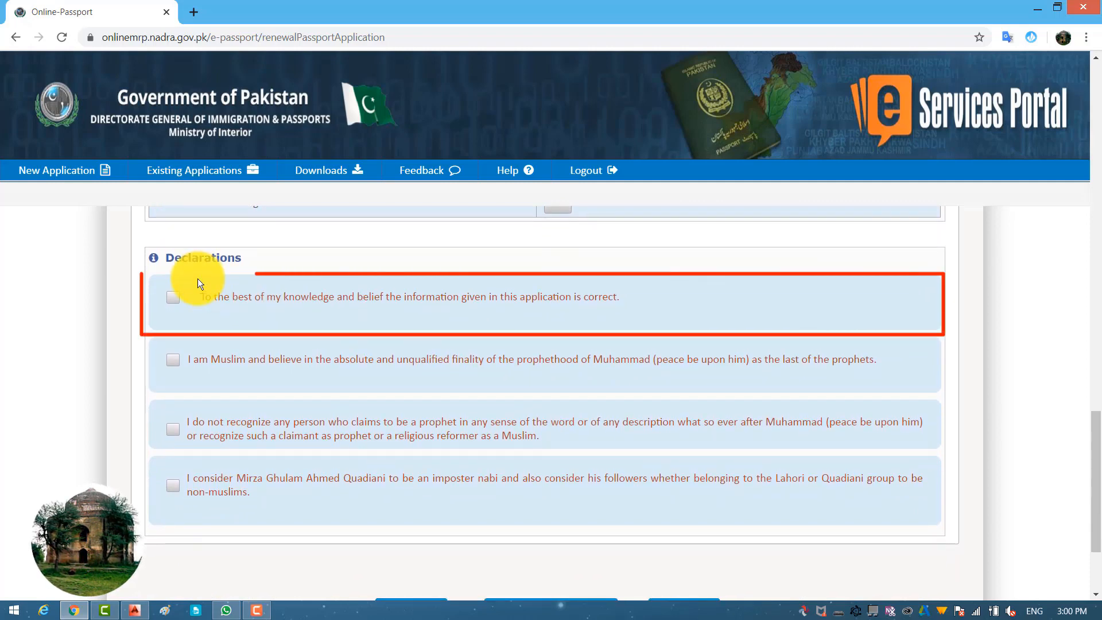
pyautogui.click(170, 299)
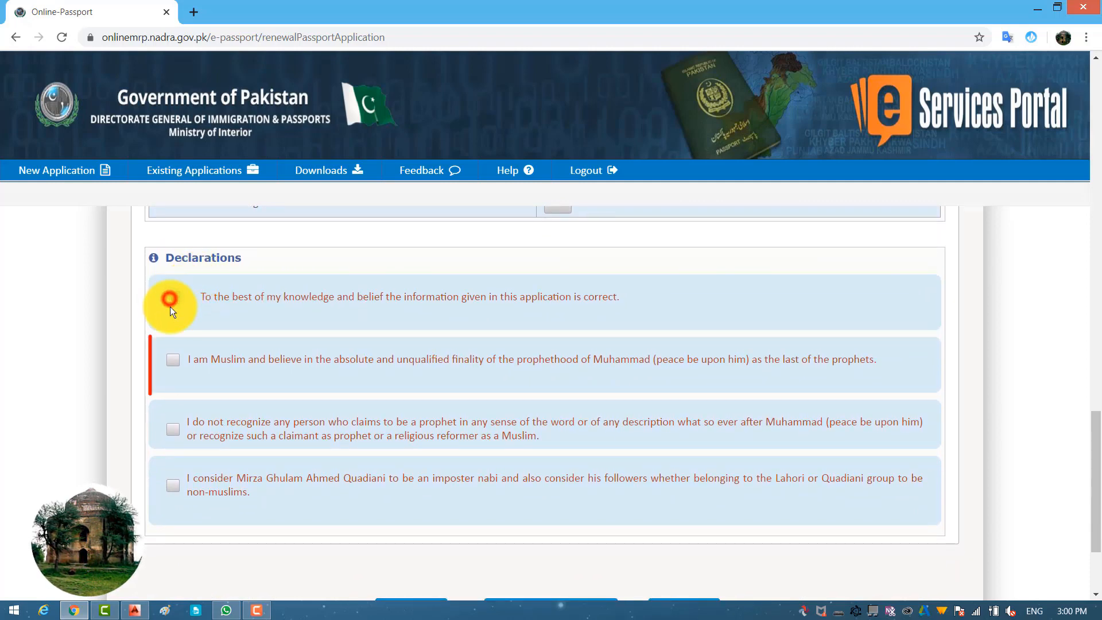
pyautogui.click(174, 360)
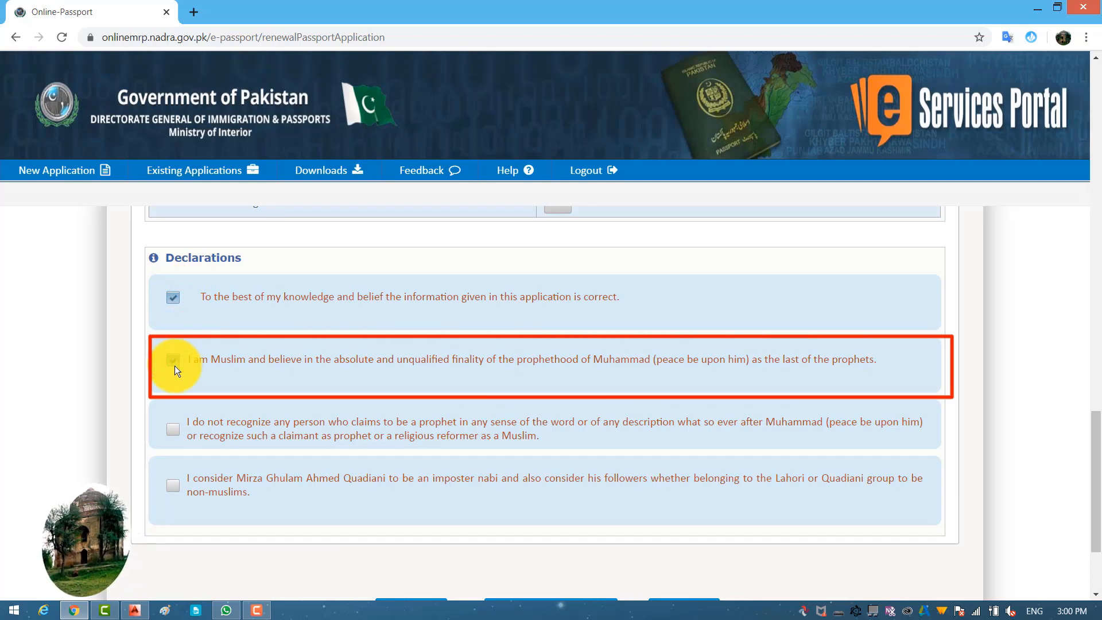
pyautogui.click(174, 430)
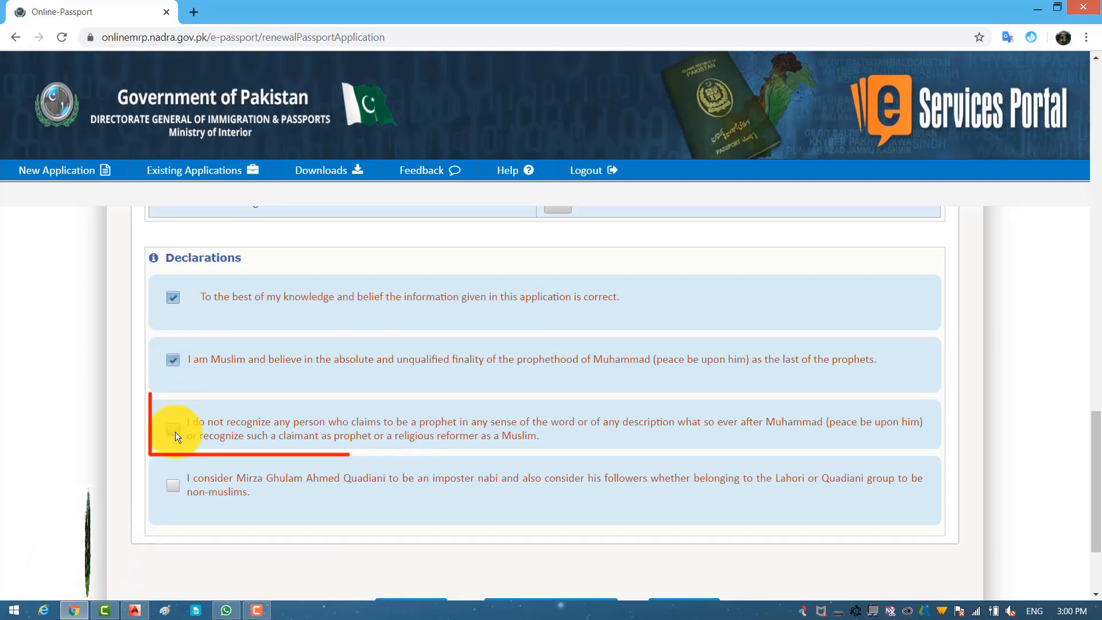
pyautogui.click(174, 487)
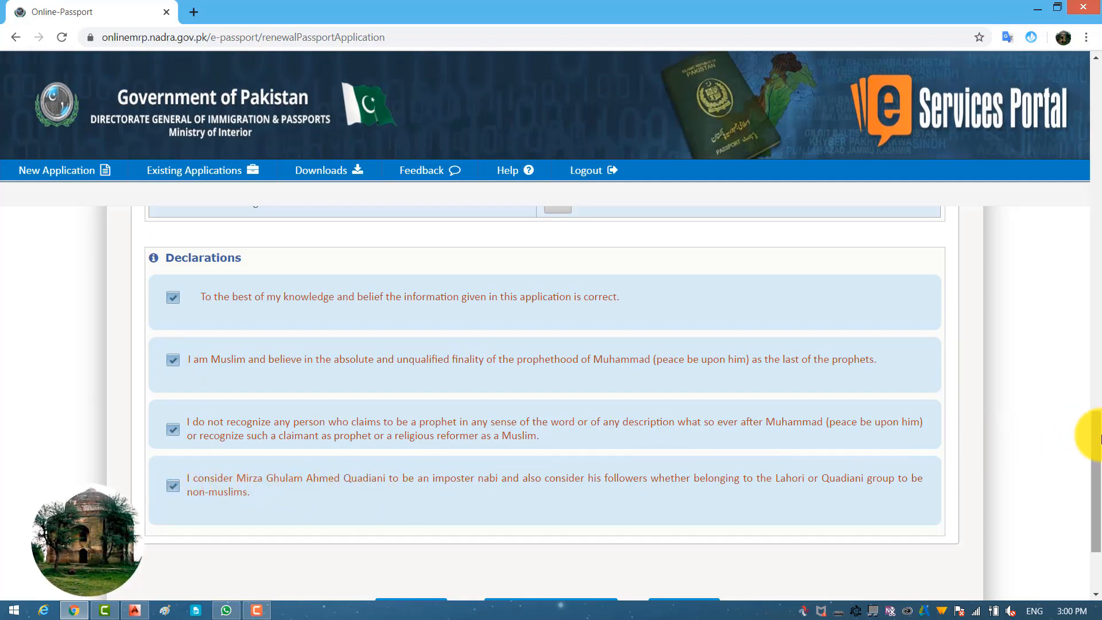
pyautogui.moveTo(1097, 437); pyautogui.dragTo(1101, 451)
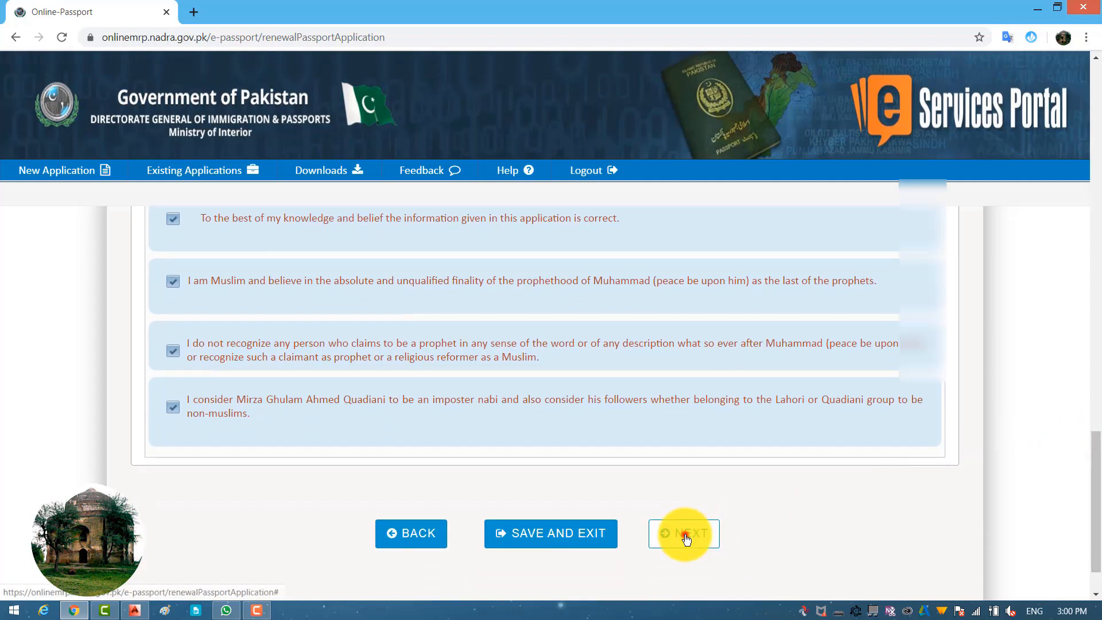
pyautogui.click(682, 533)
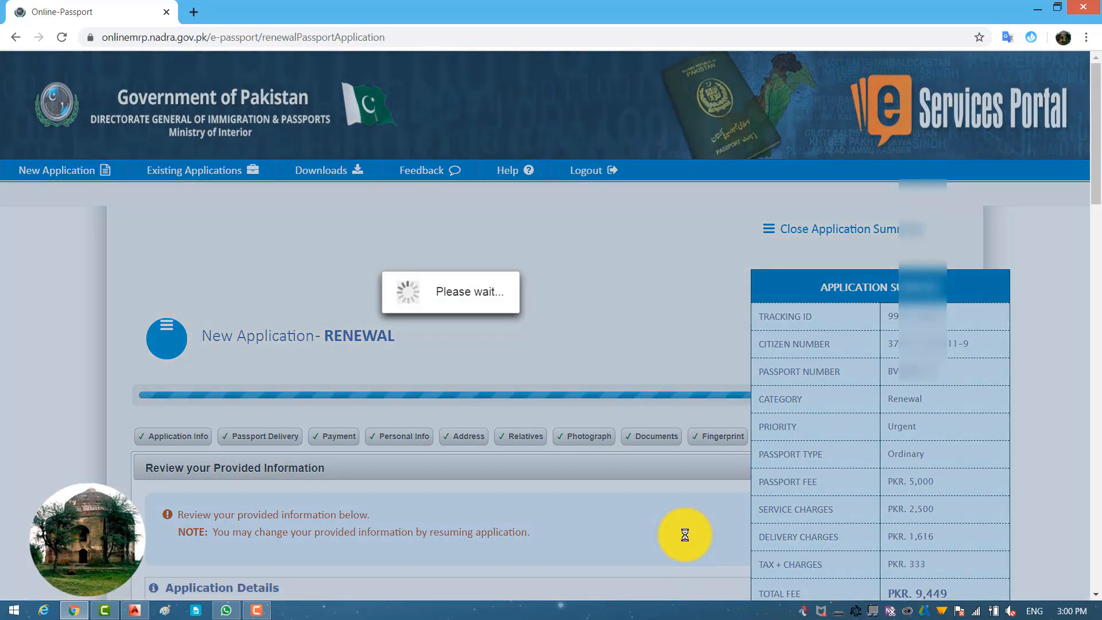